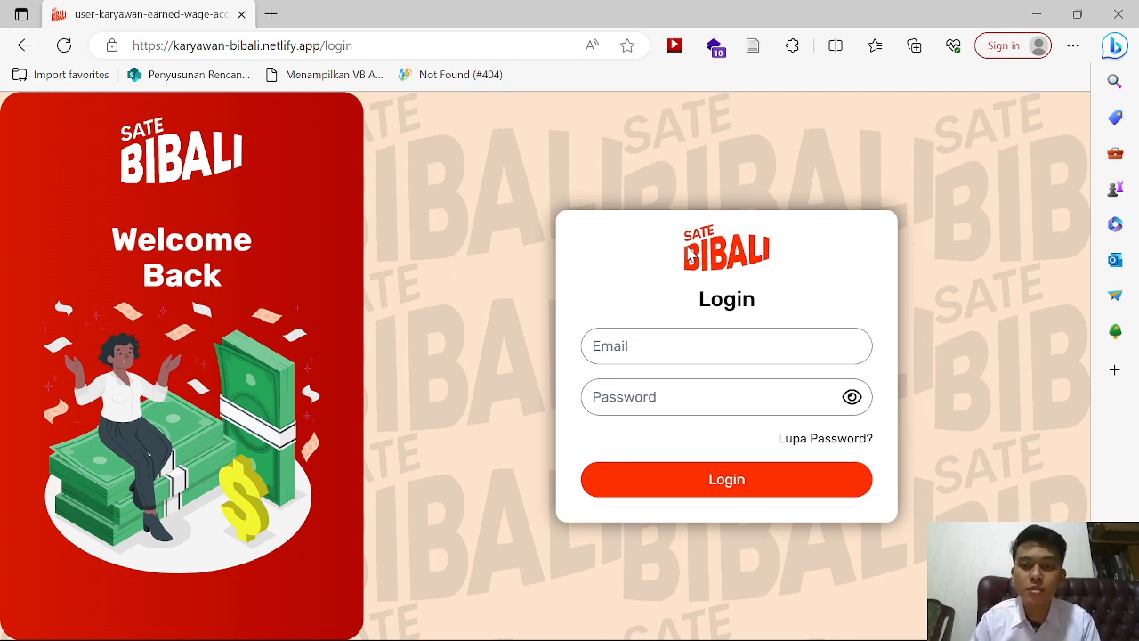
# Step: Request a password-reset email for the employee's saved address and acknowledge the 'Sukses Kirim Email' confirmation
pyautogui.click(682, 353)
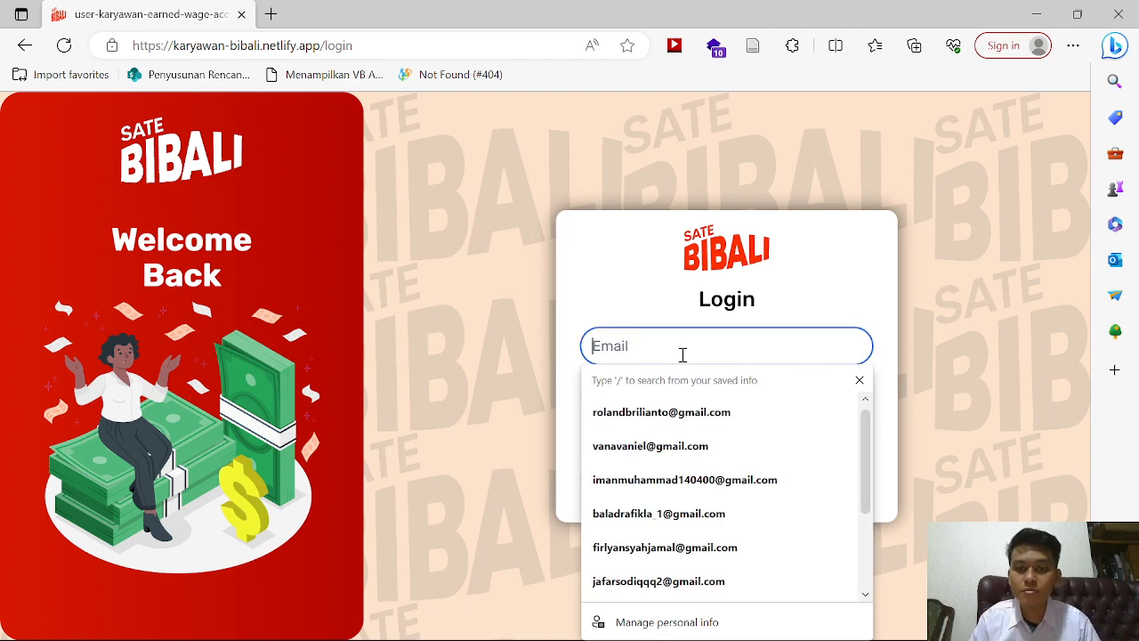
pyautogui.click(930, 248)
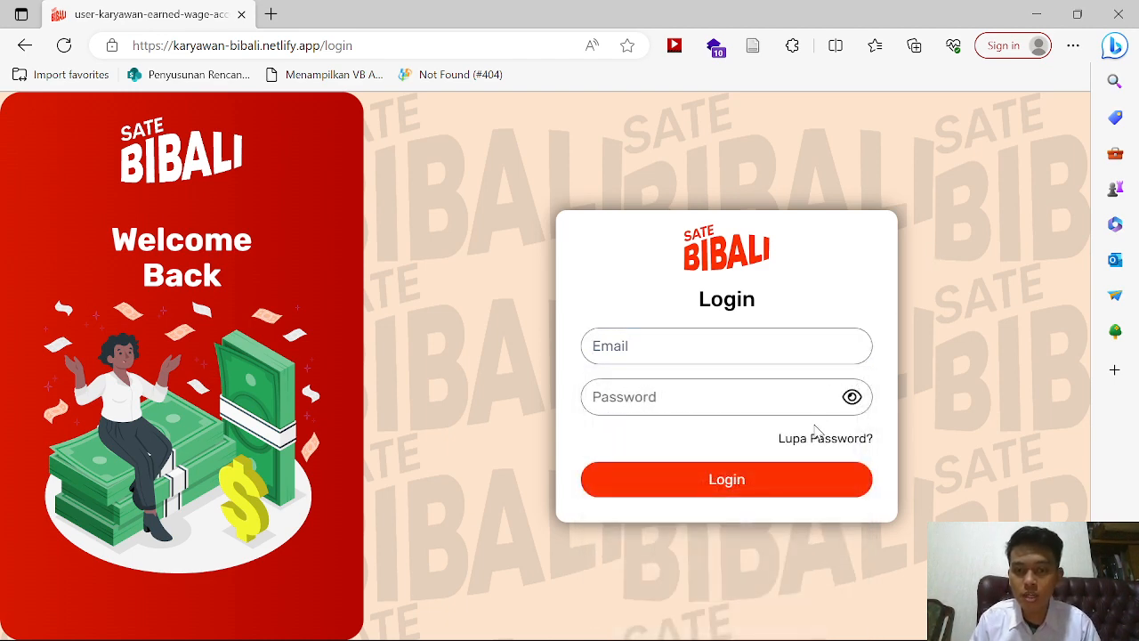
pyautogui.click(811, 439)
pyautogui.click(613, 369)
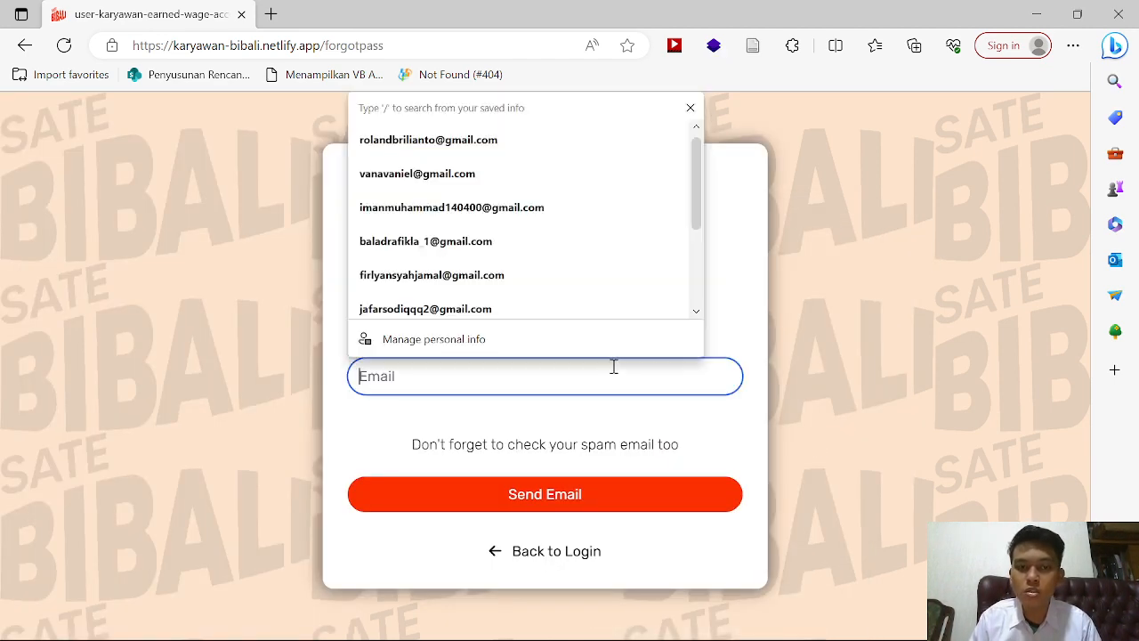
pyautogui.click(511, 143)
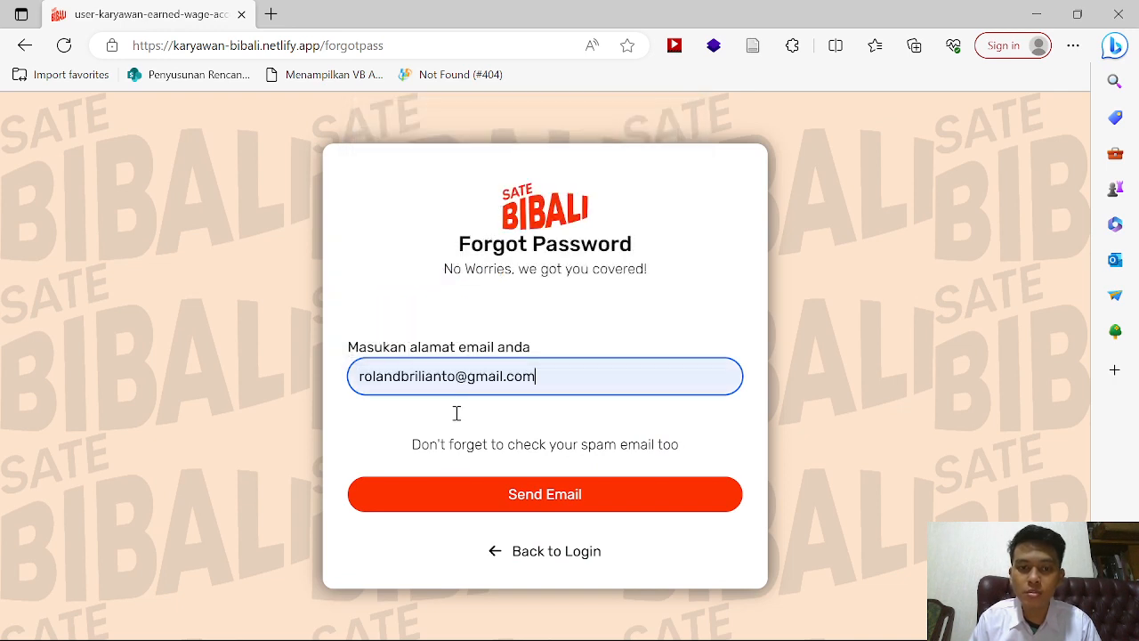
pyautogui.click(440, 503)
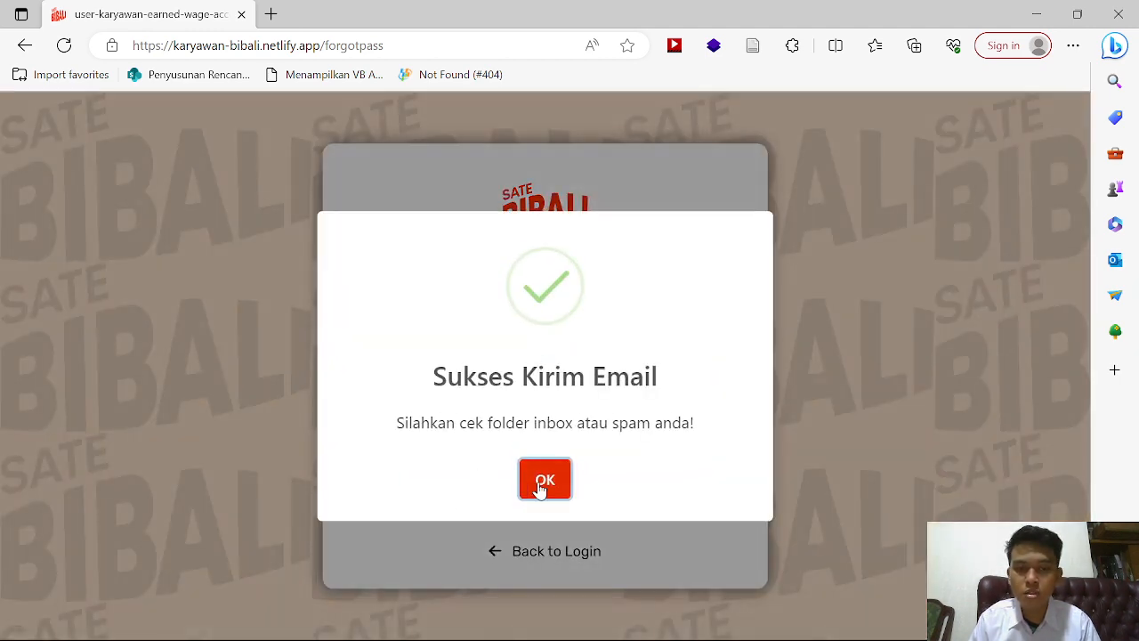
pyautogui.click(541, 480)
# Step: Go to gmail.com in a new tab and sign in to the employee's Google account
pyautogui.click(271, 14)
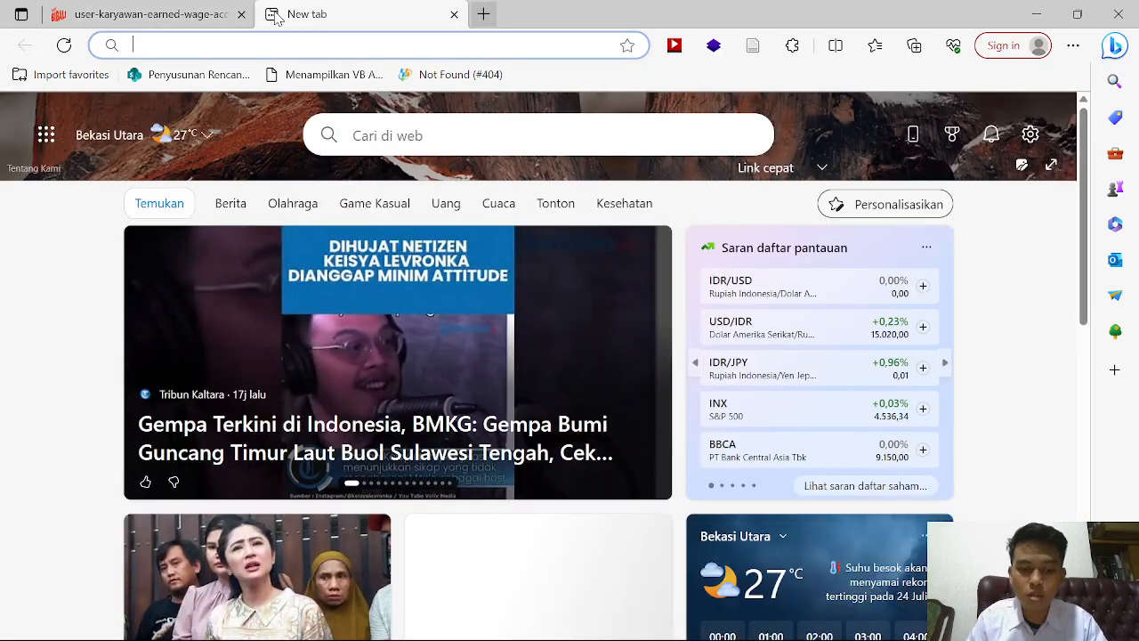
pyautogui.write('gmail.c')
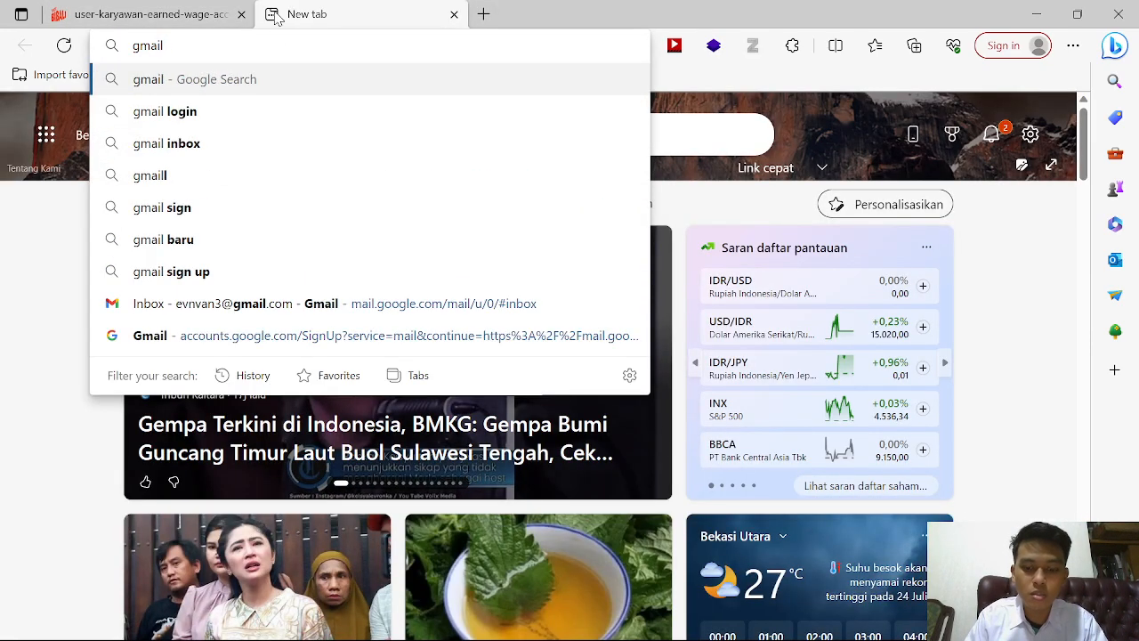
pyautogui.write('om')
pyautogui.press('Return')
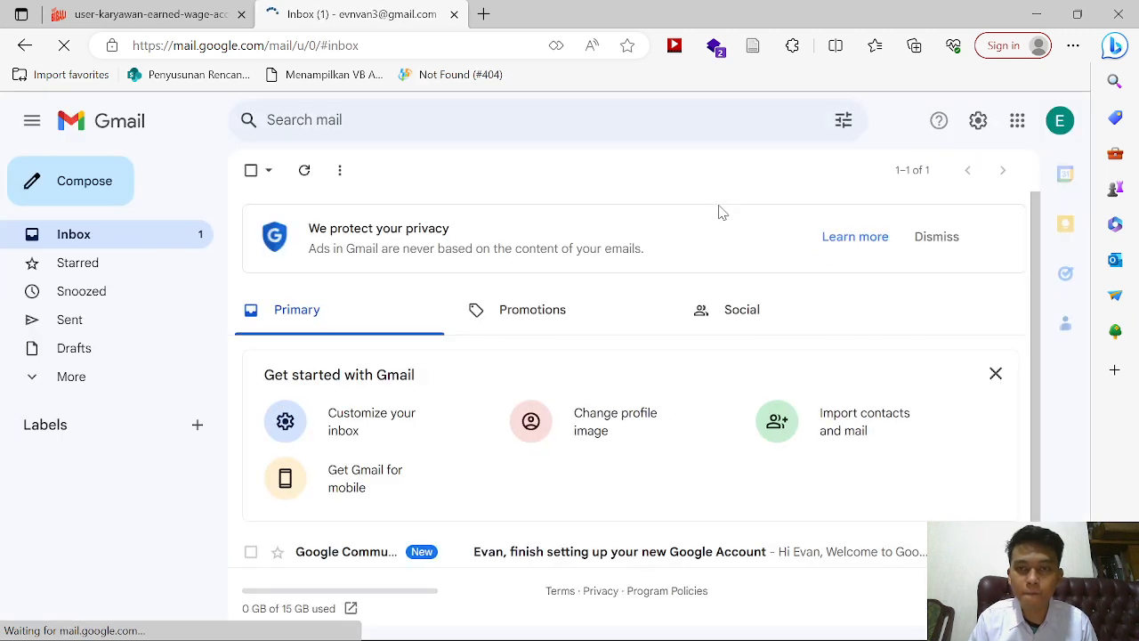
pyautogui.click(1059, 123)
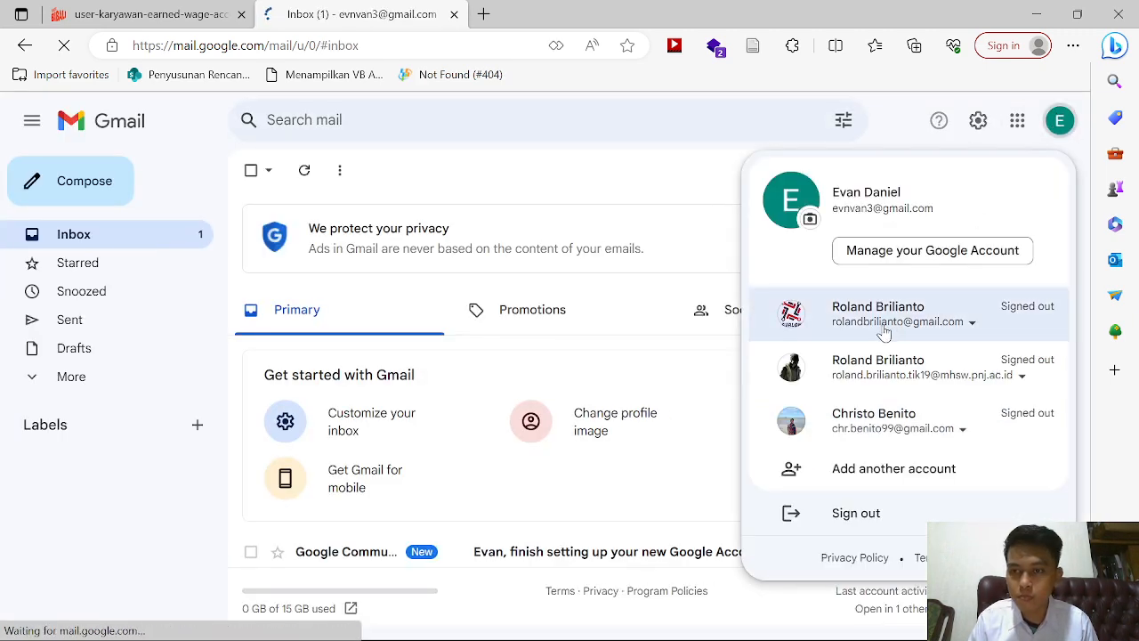
pyautogui.click(884, 331)
pyautogui.click(881, 364)
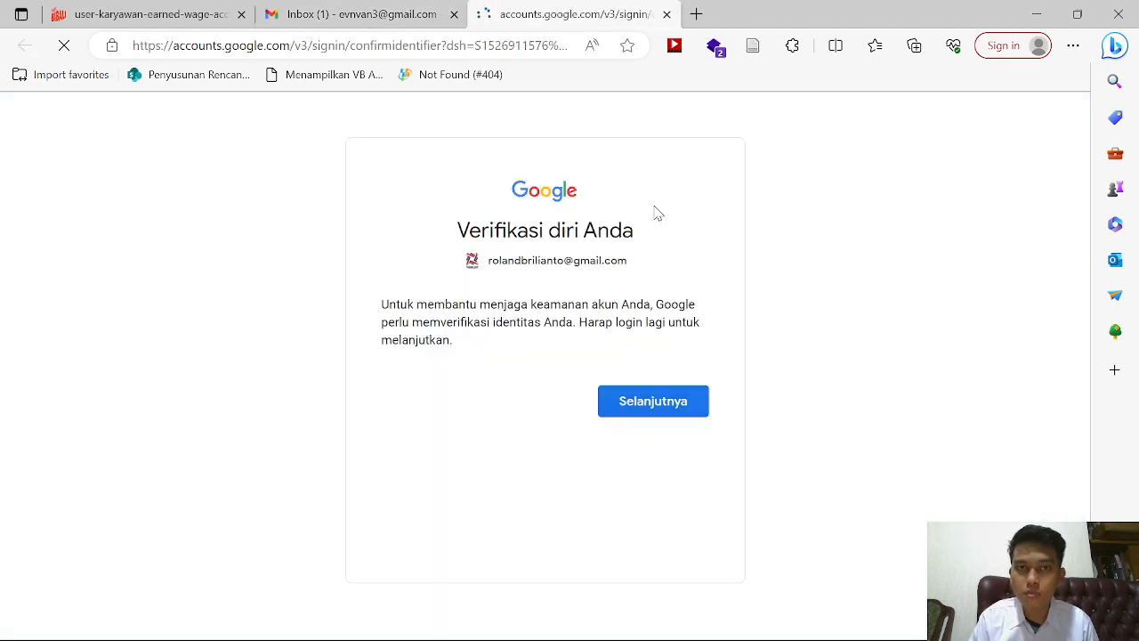
pyautogui.click(652, 407)
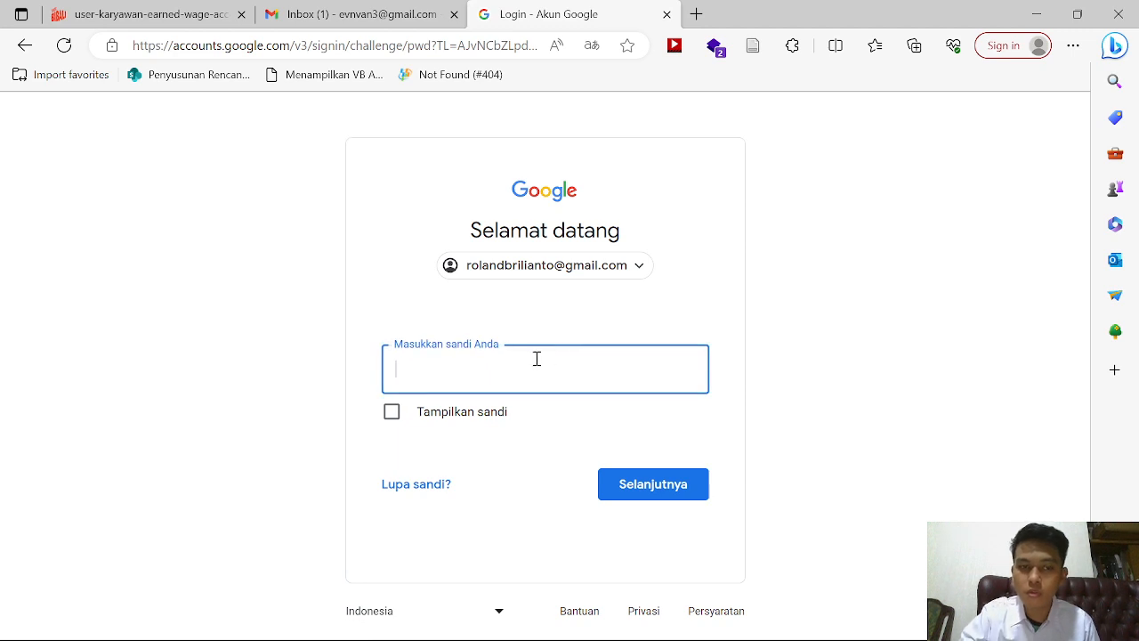
pyautogui.write('***')
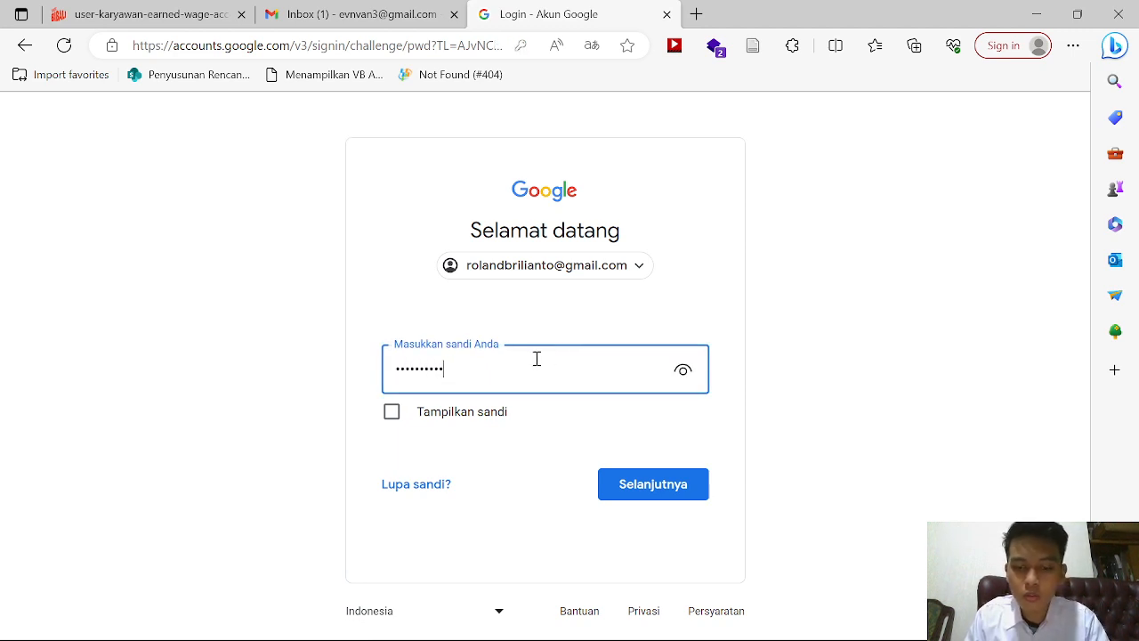
pyautogui.click(681, 372)
pyautogui.click(646, 492)
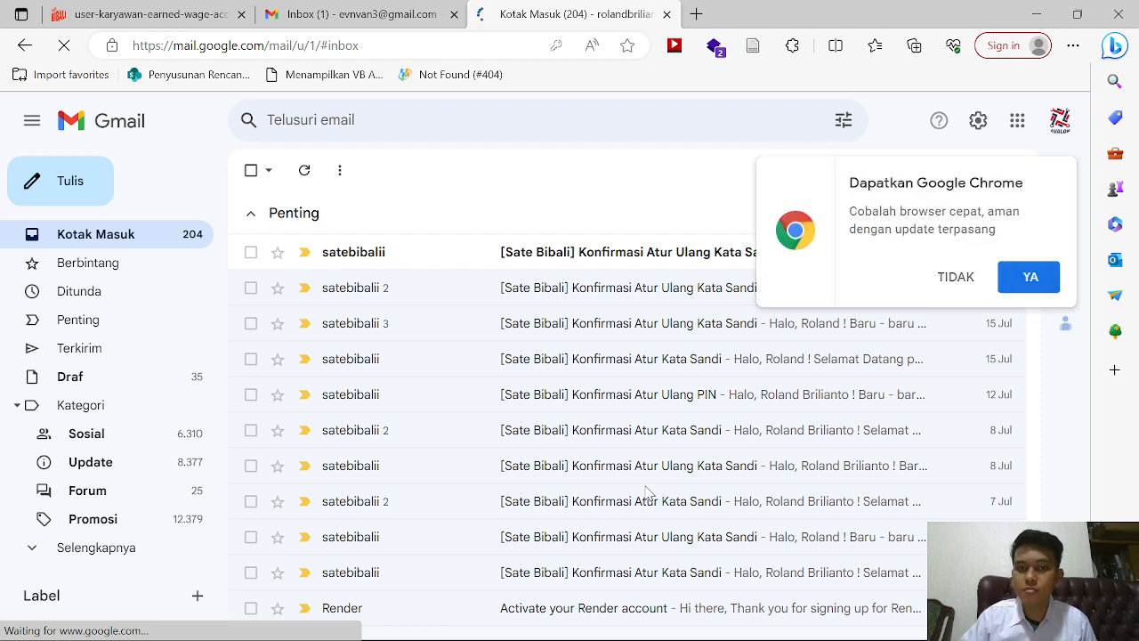
# Step: Open the latest Sate Bibali reset email and follow its ATUR ULANG KATA SANDI link
pyautogui.click(969, 278)
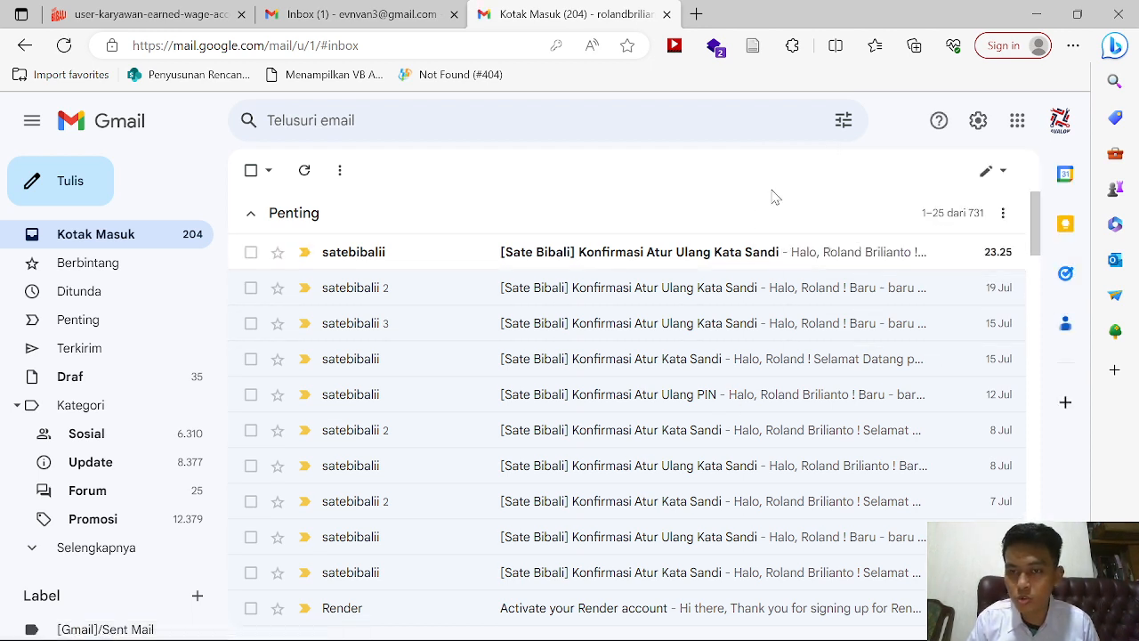
pyautogui.click(717, 257)
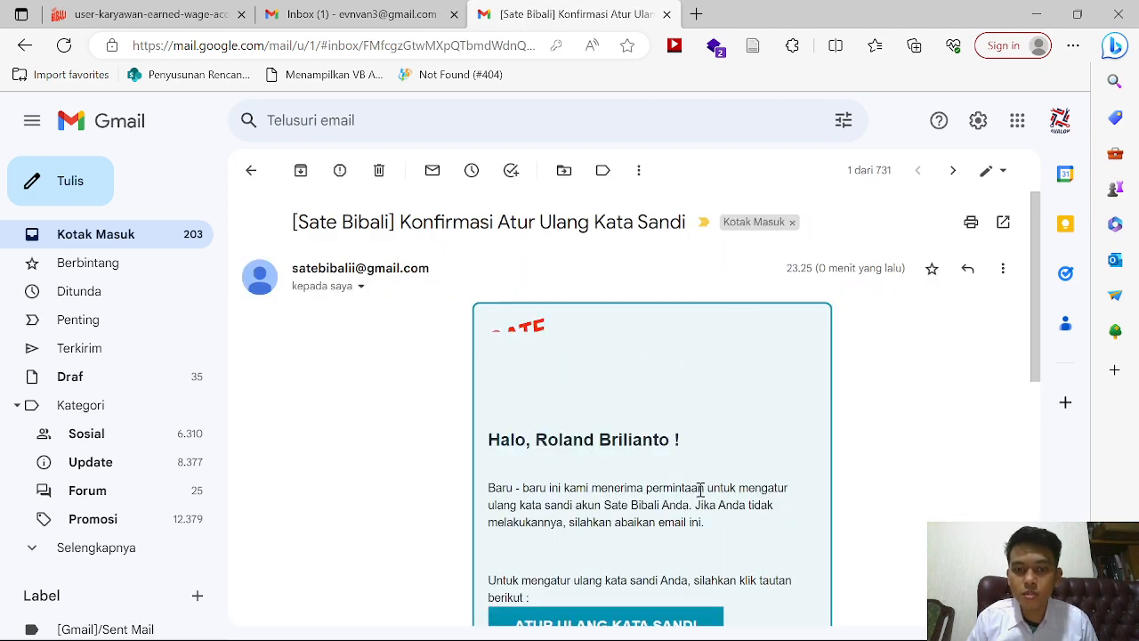
pyautogui.scroll(-2, 637, 529)
pyautogui.click(616, 524)
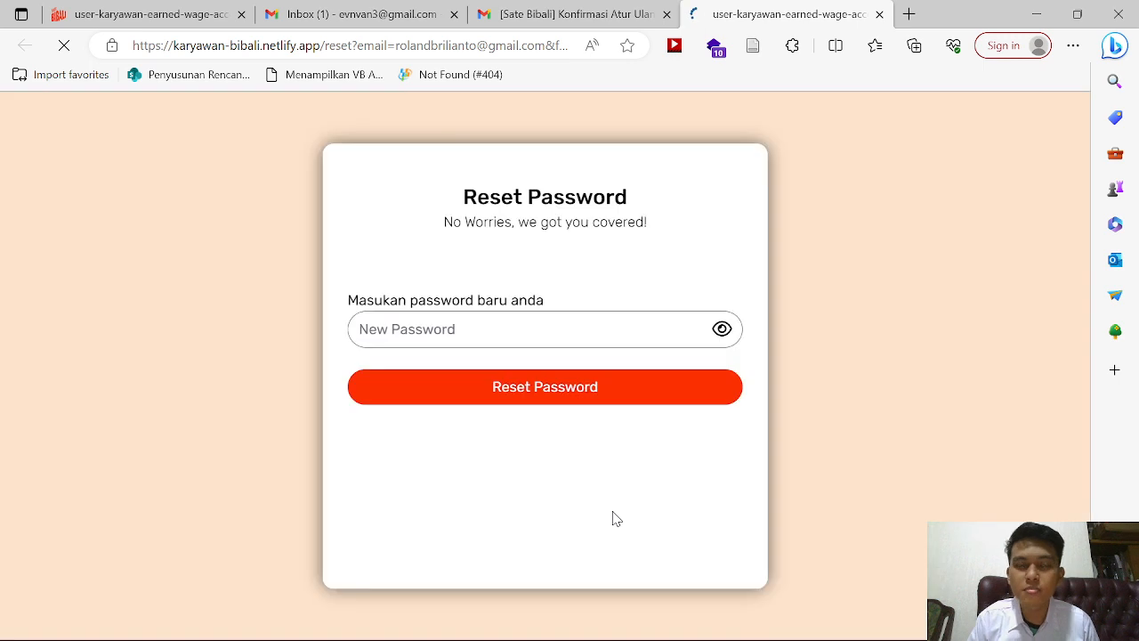
# Step: Enter and save a new account password on the Reset Password page, confirming the success message
pyautogui.click(525, 379)
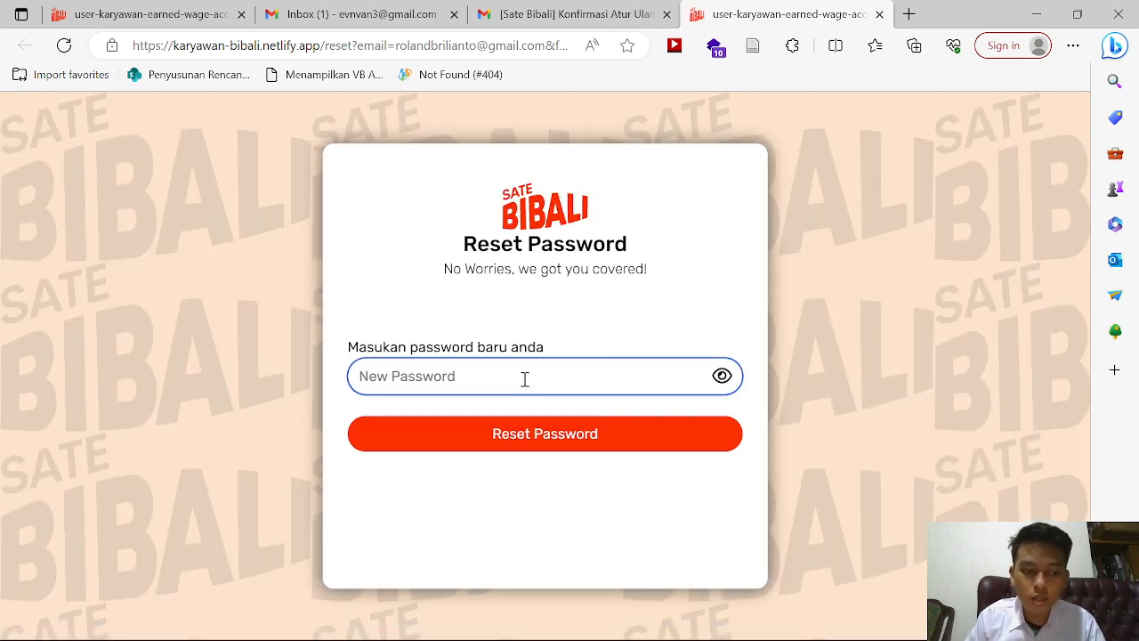
pyautogui.write('••')
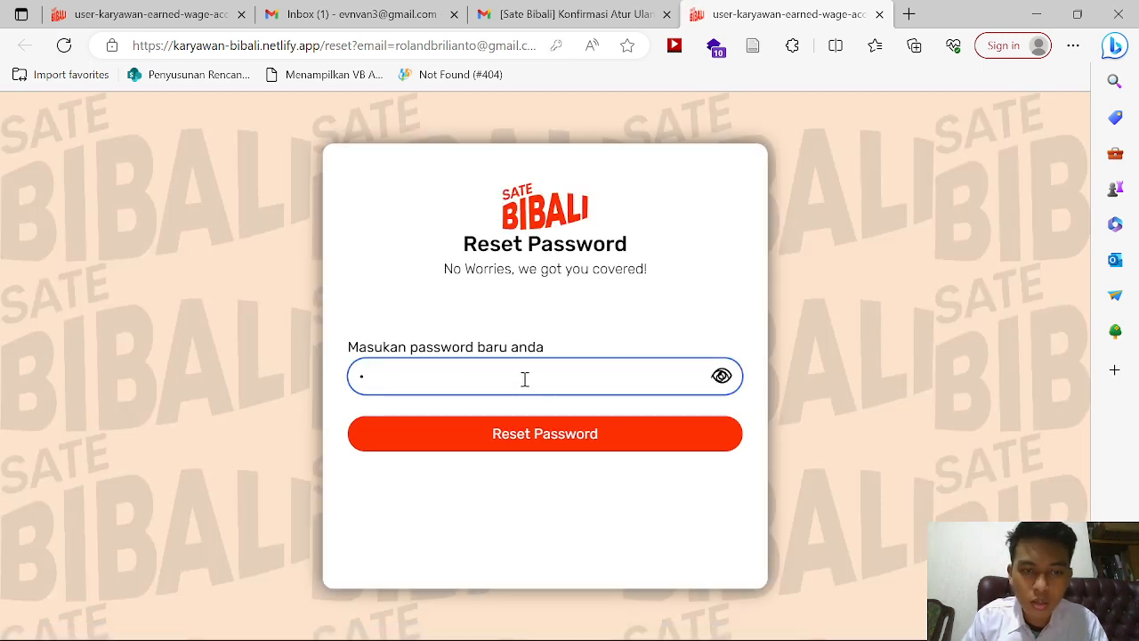
pyautogui.press('BackSpace')
pyautogui.write('••')
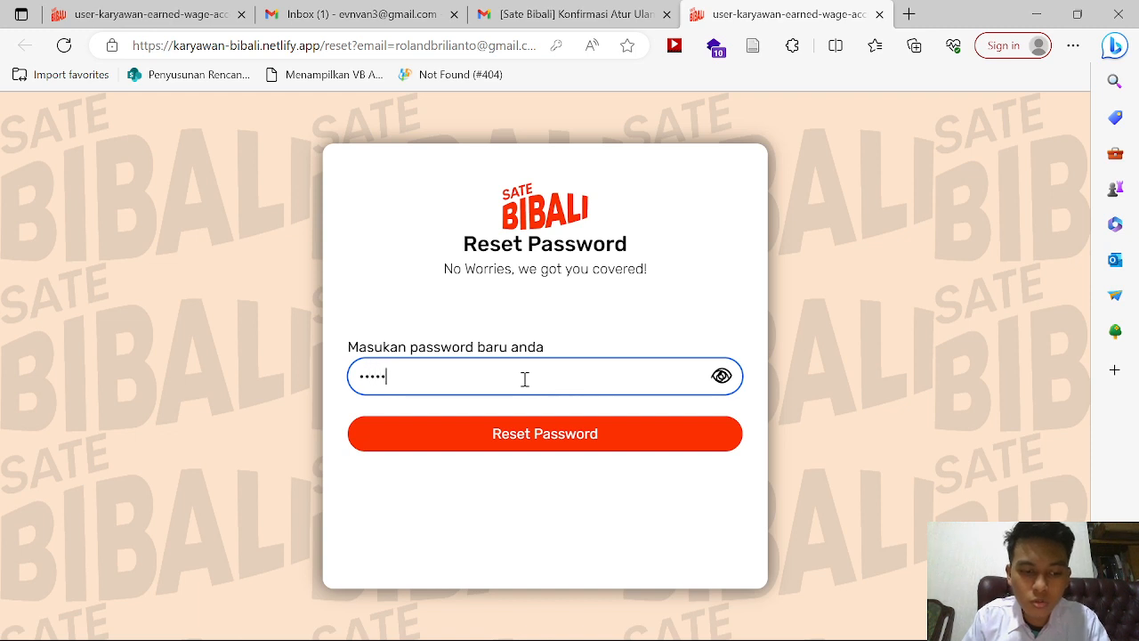
pyautogui.click(720, 375)
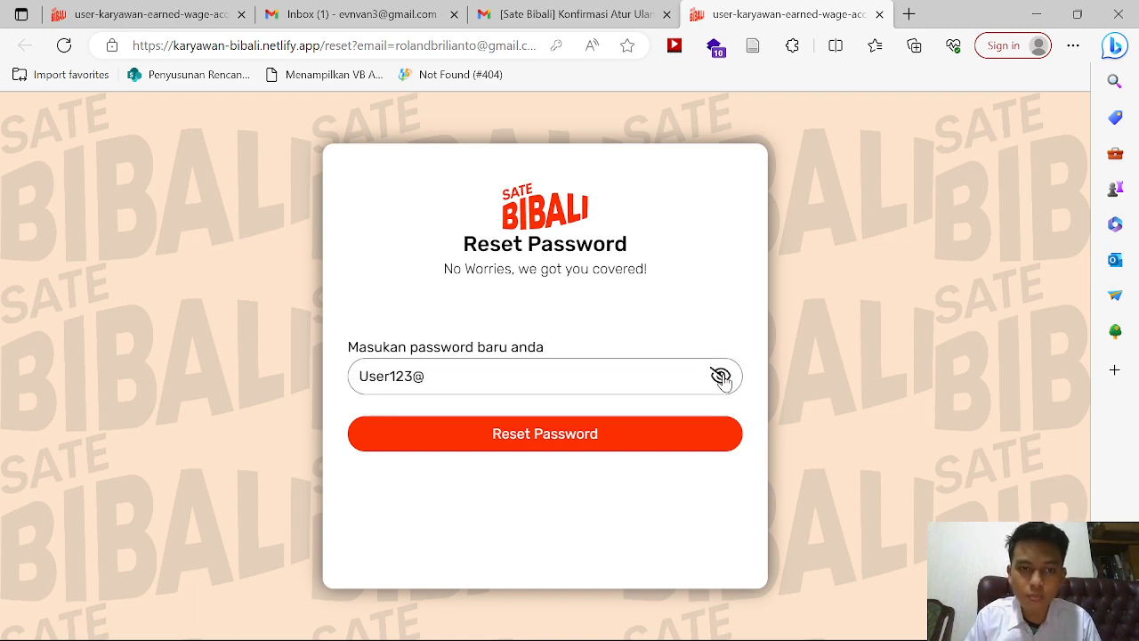
pyautogui.click(579, 434)
pyautogui.click(545, 479)
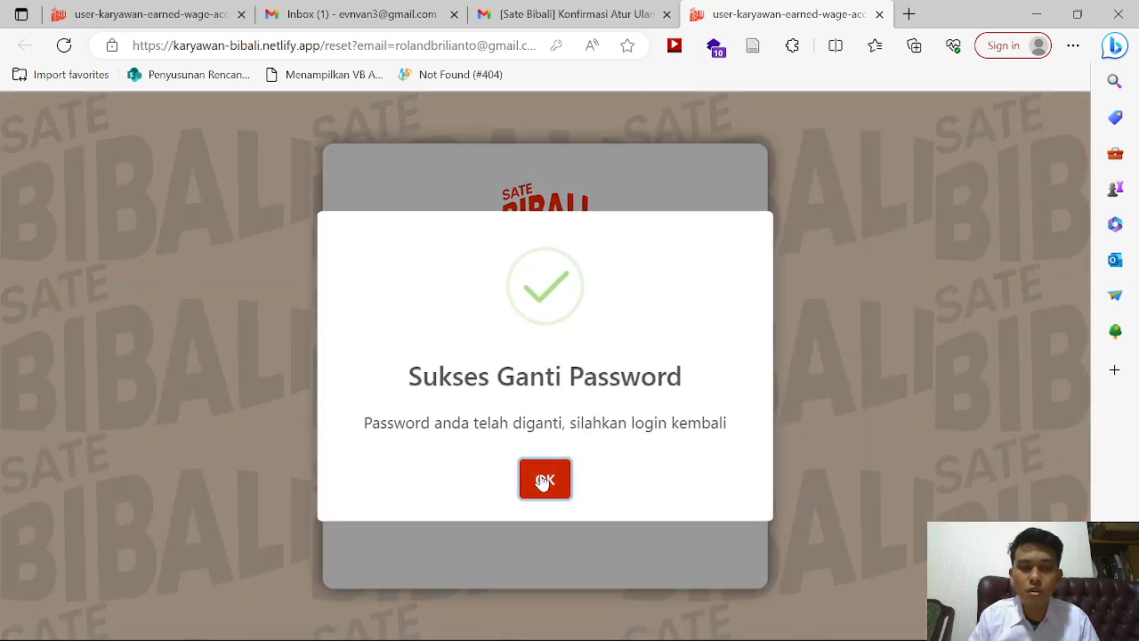
# Step: Log in with the employee's saved email and the new password
pyautogui.click(649, 354)
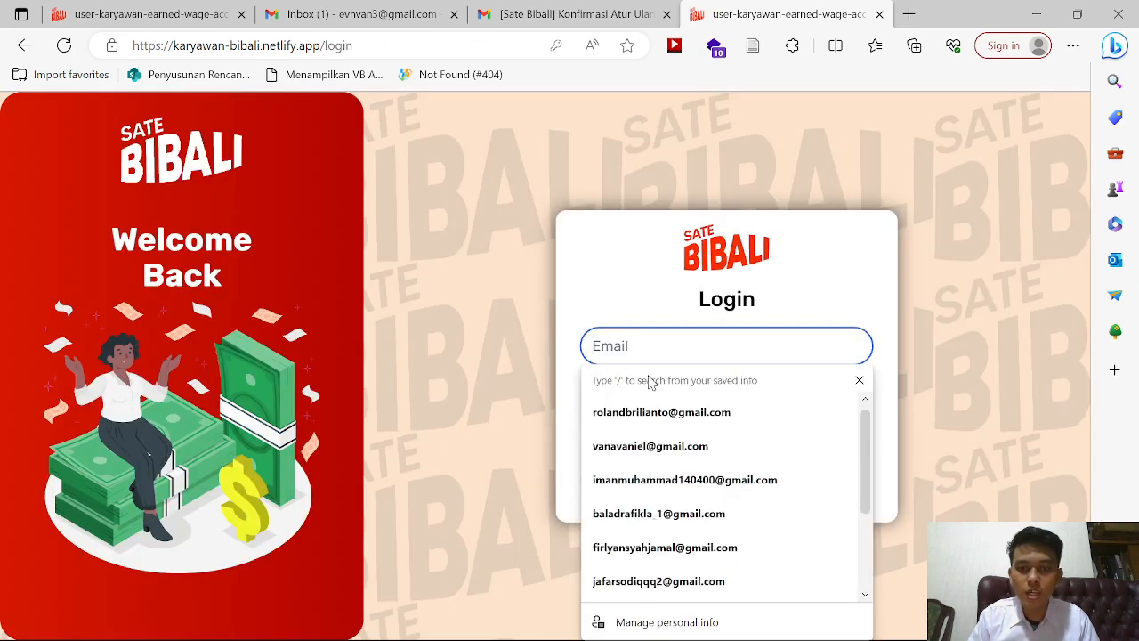
pyautogui.click(653, 410)
pyautogui.click(641, 404)
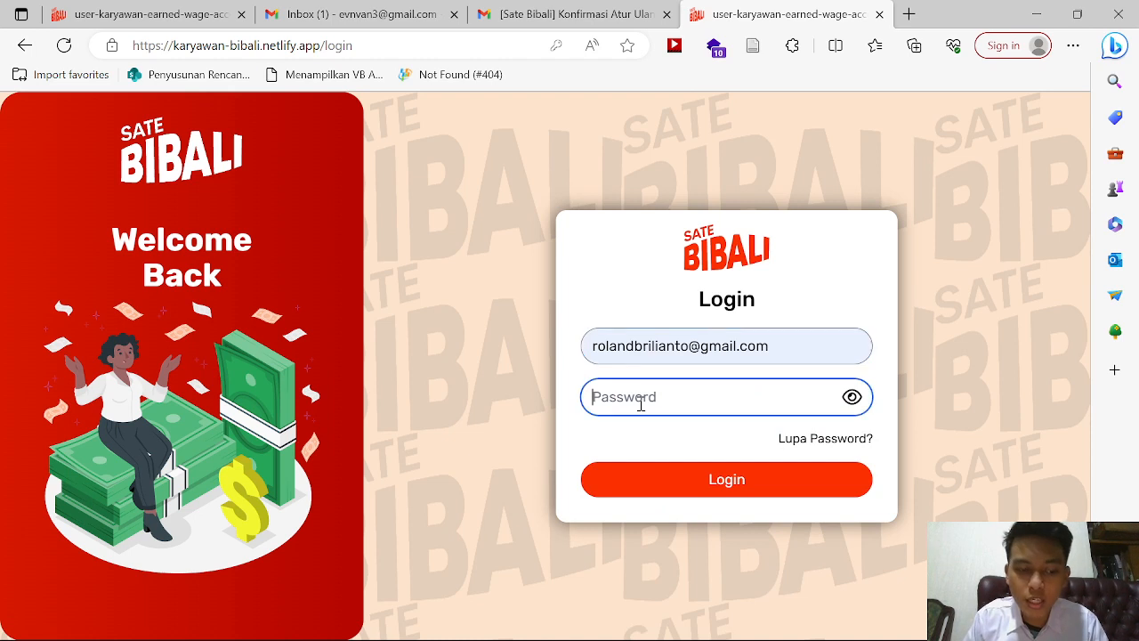
pyautogui.write('••')
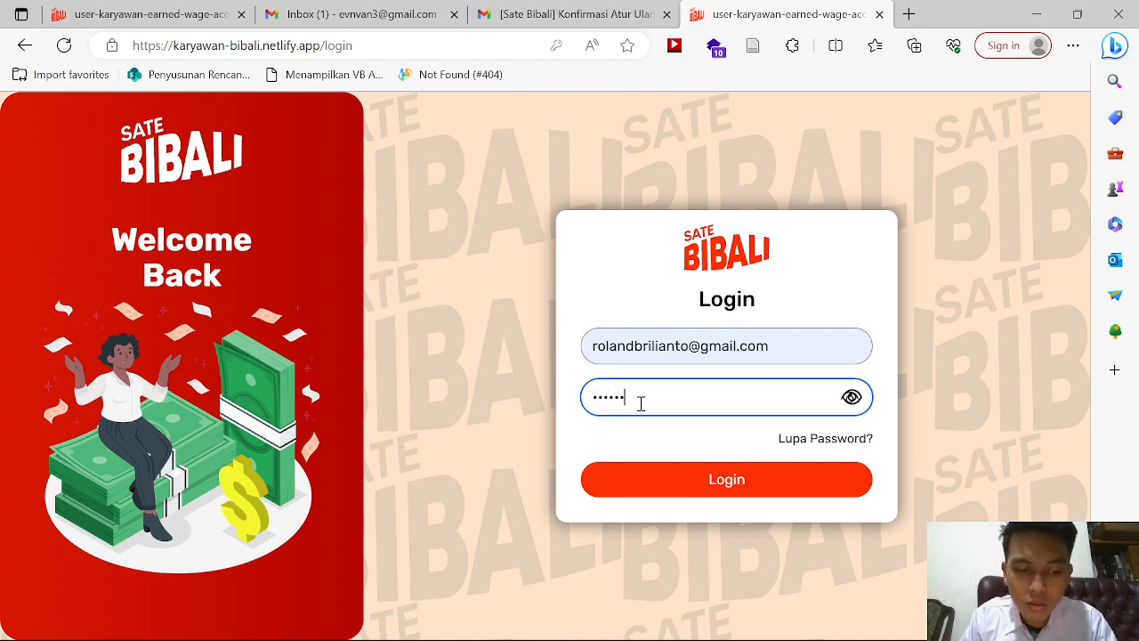
pyautogui.write('••••••')
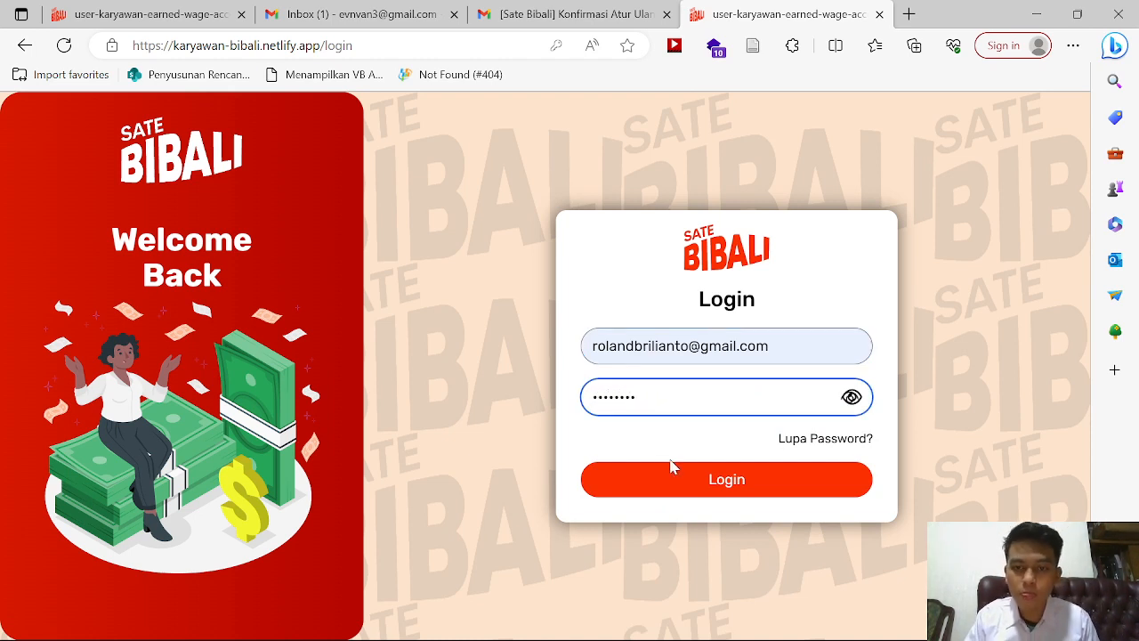
pyautogui.click(672, 473)
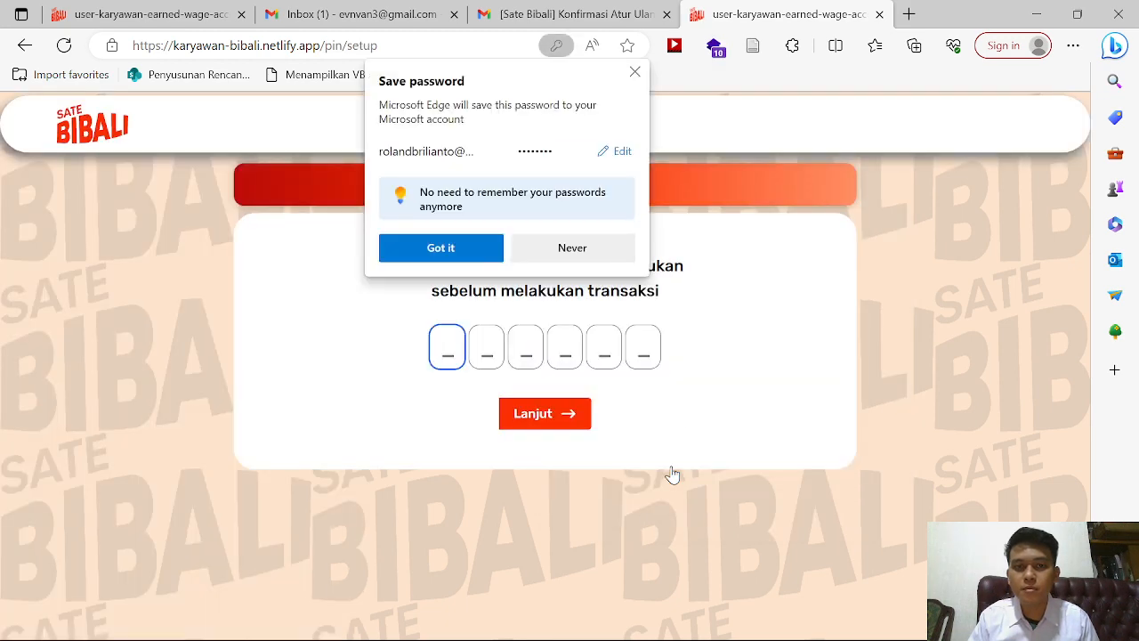
pyautogui.click(635, 74)
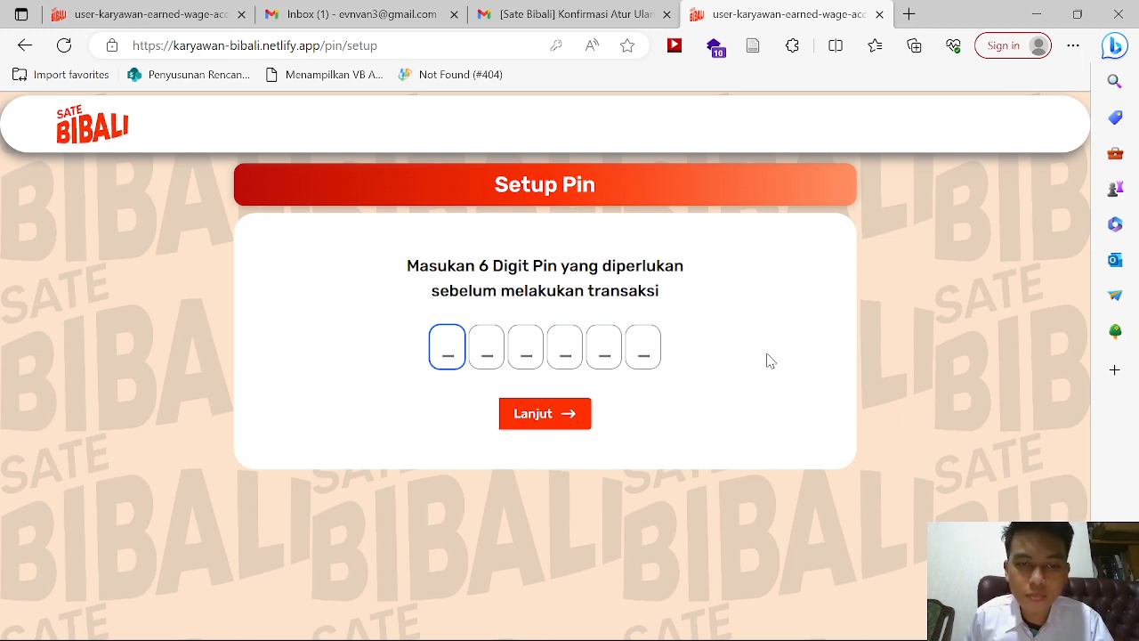
pyautogui.write('1')
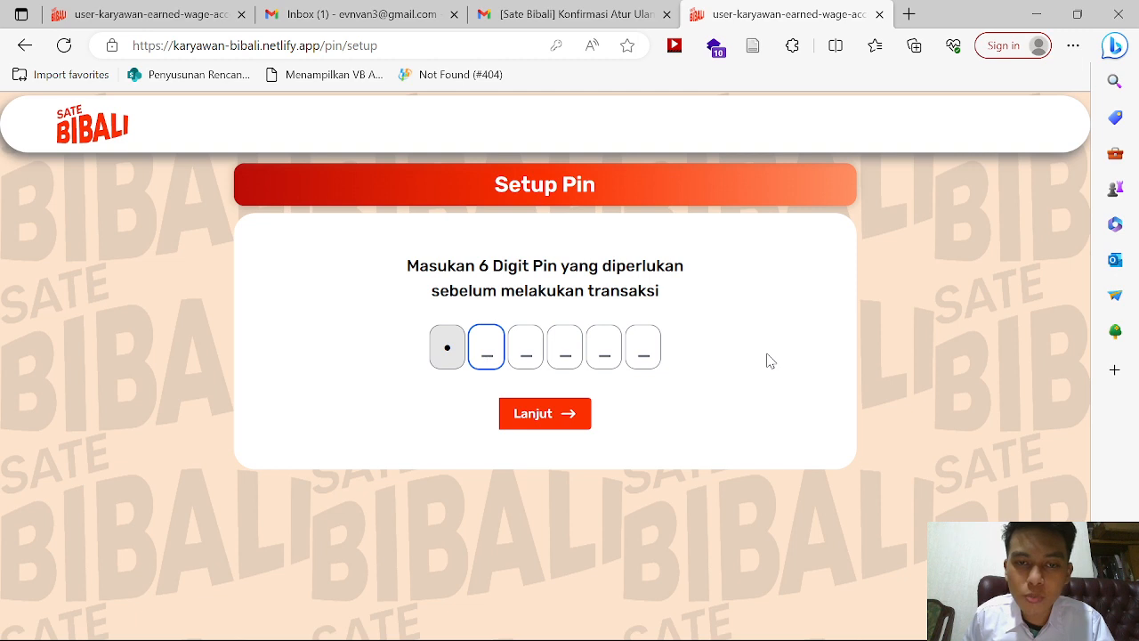
pyautogui.write('23456')
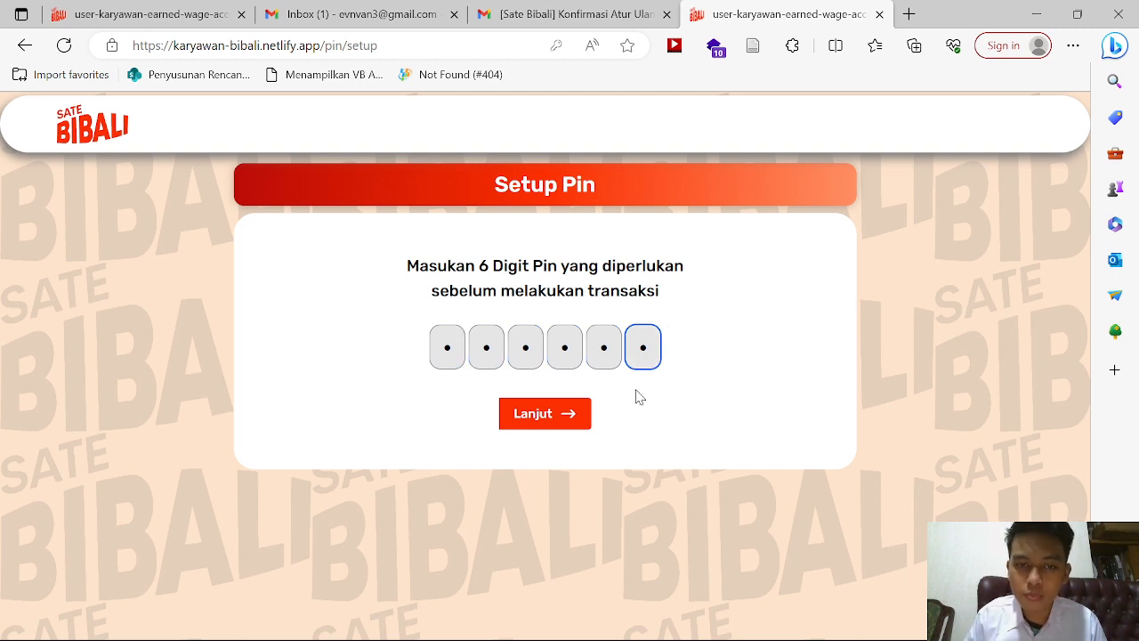
pyautogui.click(542, 425)
pyautogui.write('1')
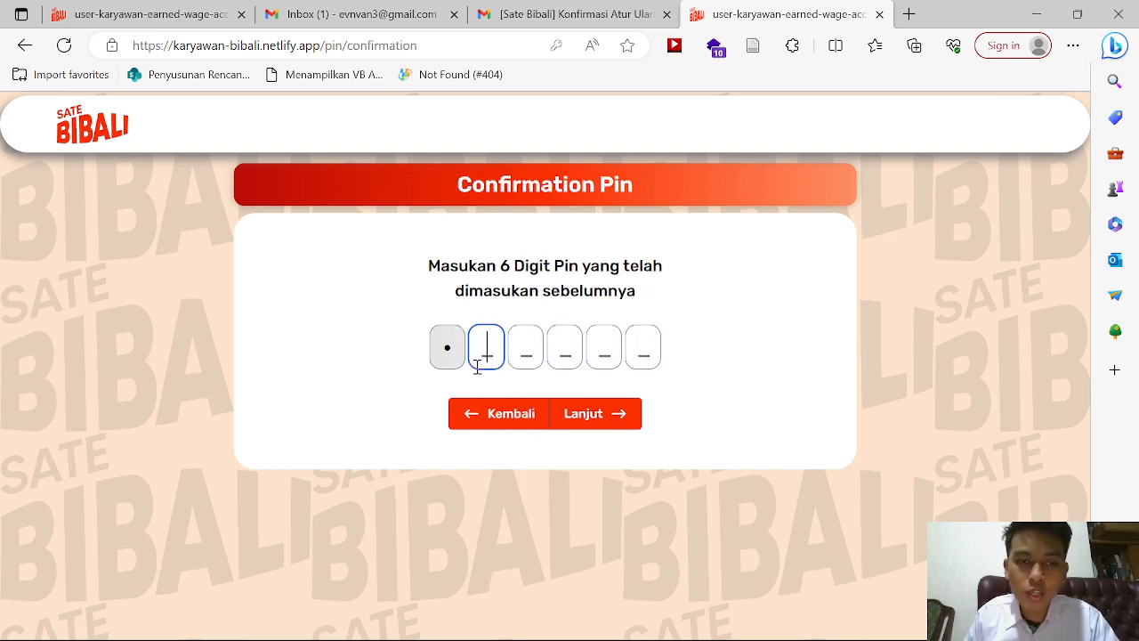
pyautogui.write('23456')
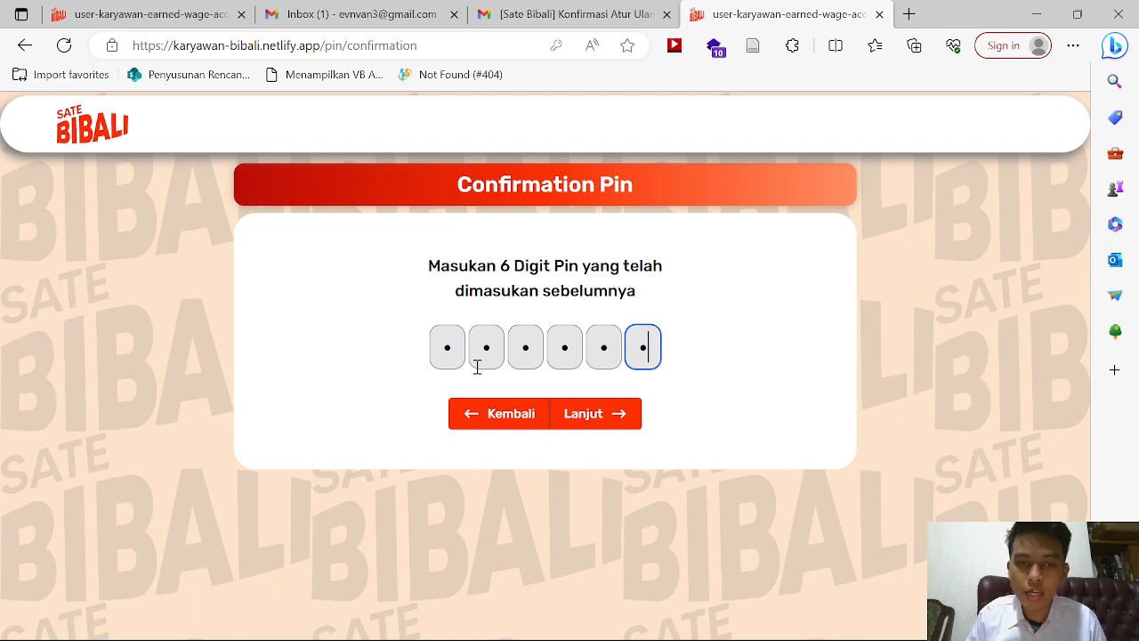
pyautogui.click(604, 413)
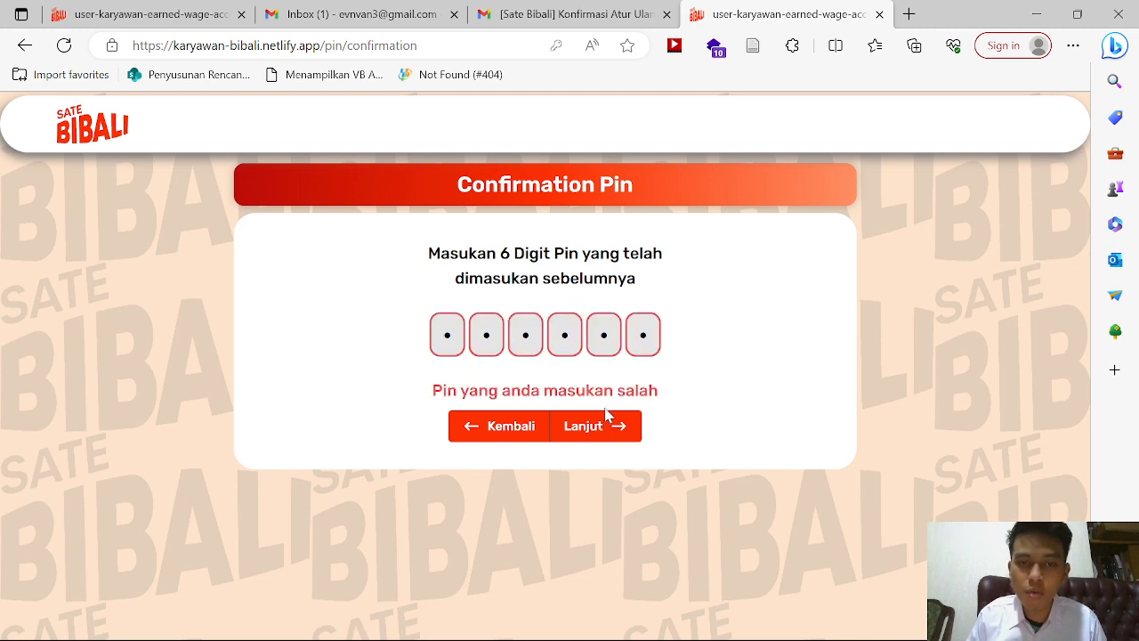
pyautogui.click(647, 343)
pyautogui.press('BackSpace')
pyautogui.press('BackSpace')
pyautogui.press('BackSpace')
pyautogui.press('BackSpace')
pyautogui.press('BackSpace')
pyautogui.press('BackSpace')
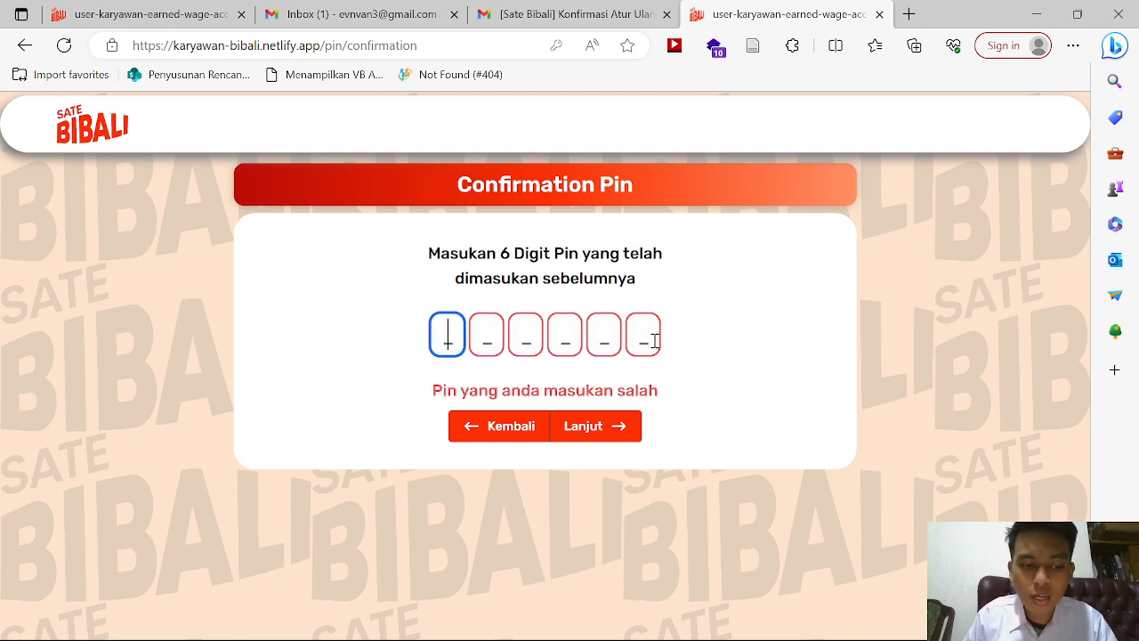
pyautogui.write('123456')
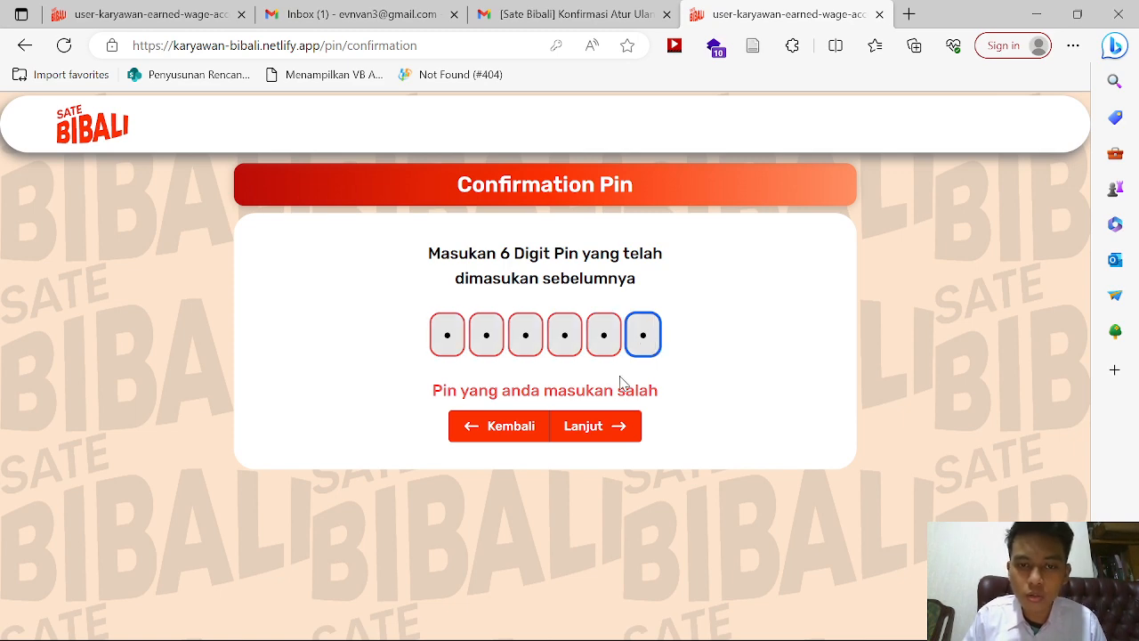
pyautogui.click(580, 436)
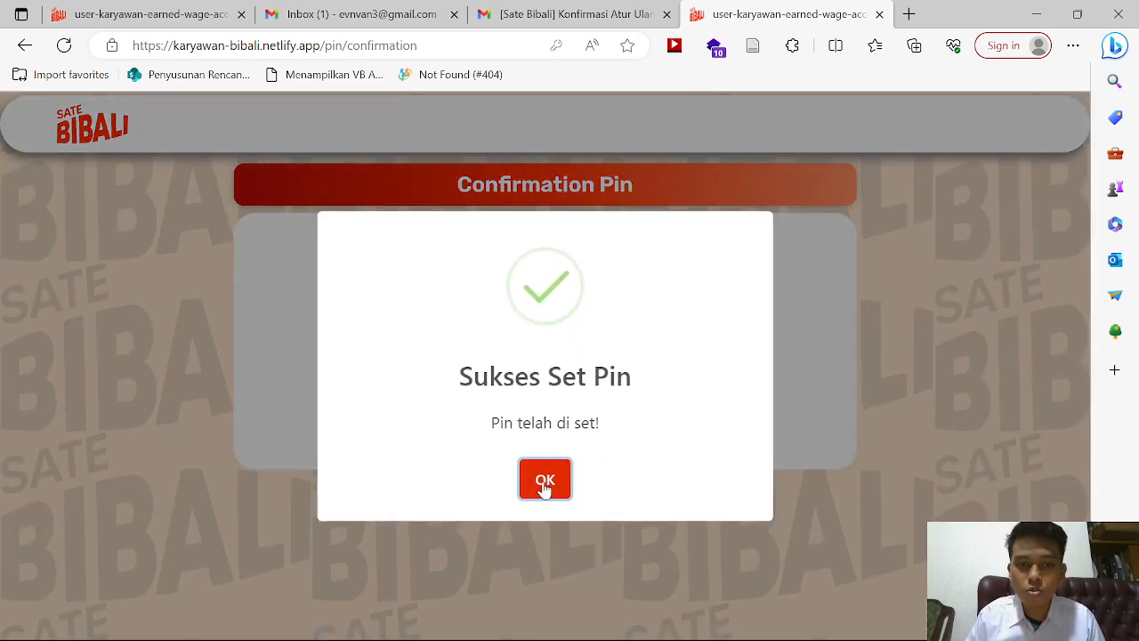
pyautogui.click(544, 481)
pyautogui.click(651, 294)
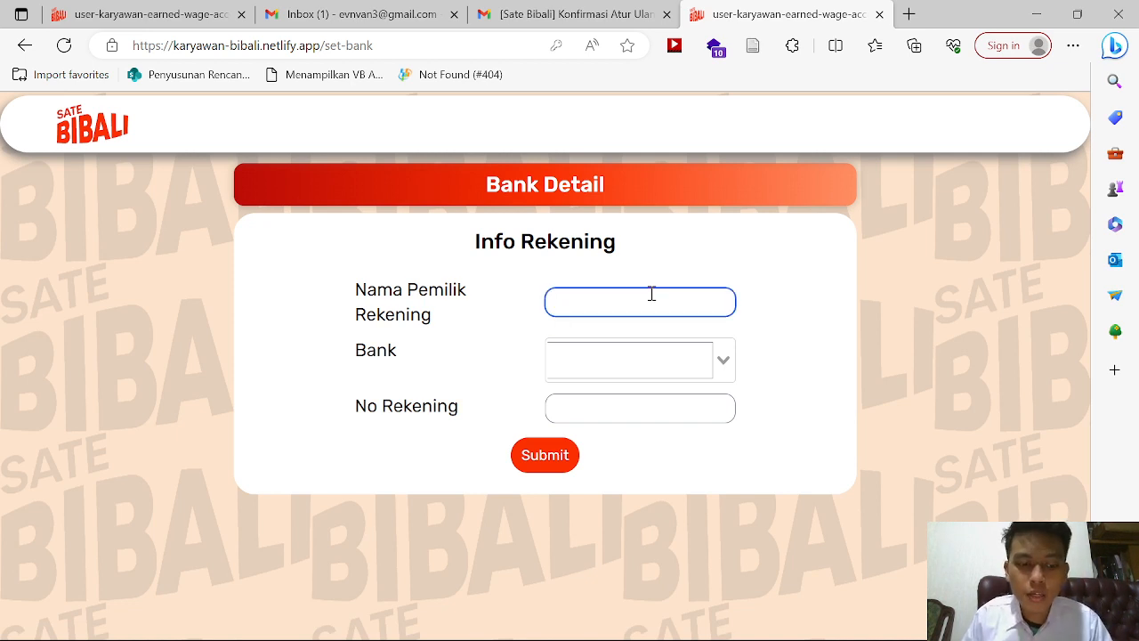
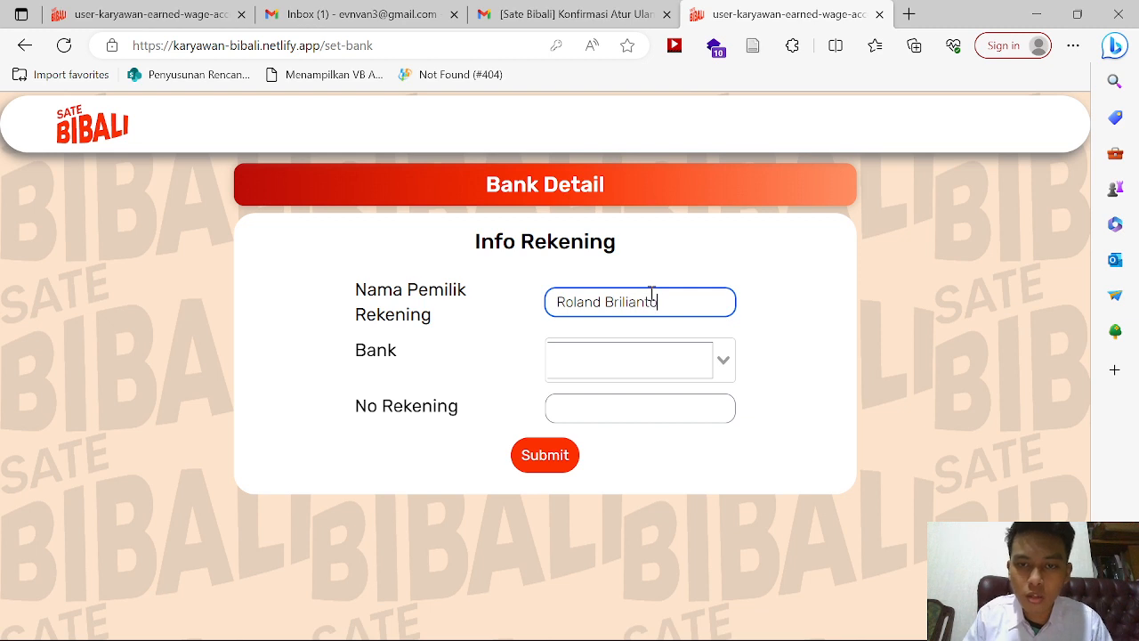
# Step: Submit the account holder's name, BANK BNI and the account number as bank details
pyautogui.click(719, 359)
pyautogui.write('bn')
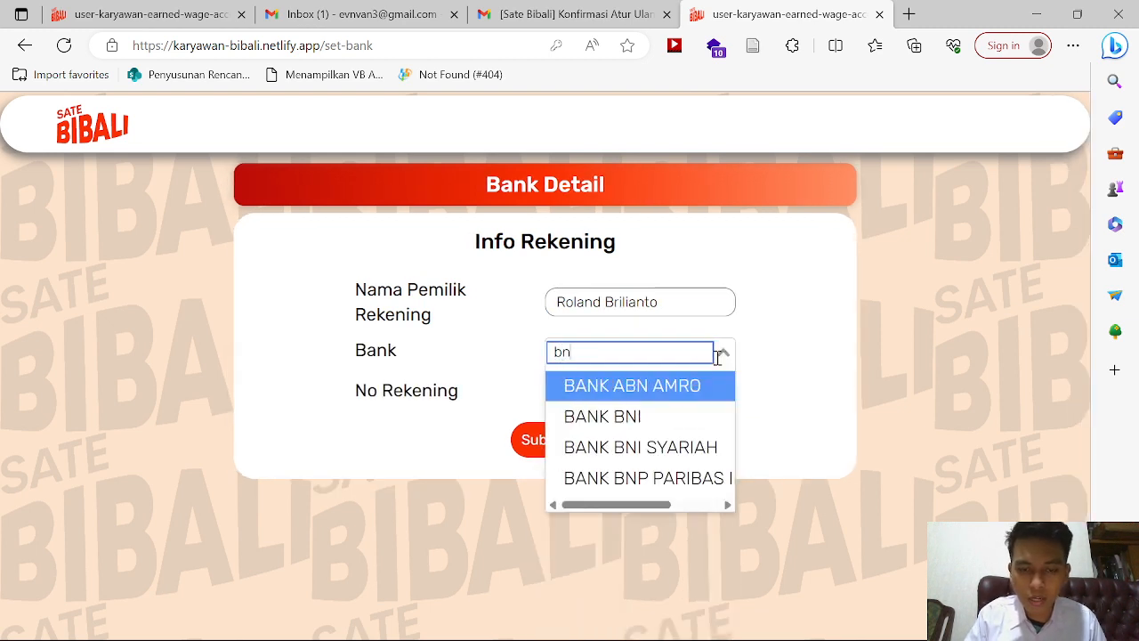
pyautogui.write('i')
pyautogui.click(647, 395)
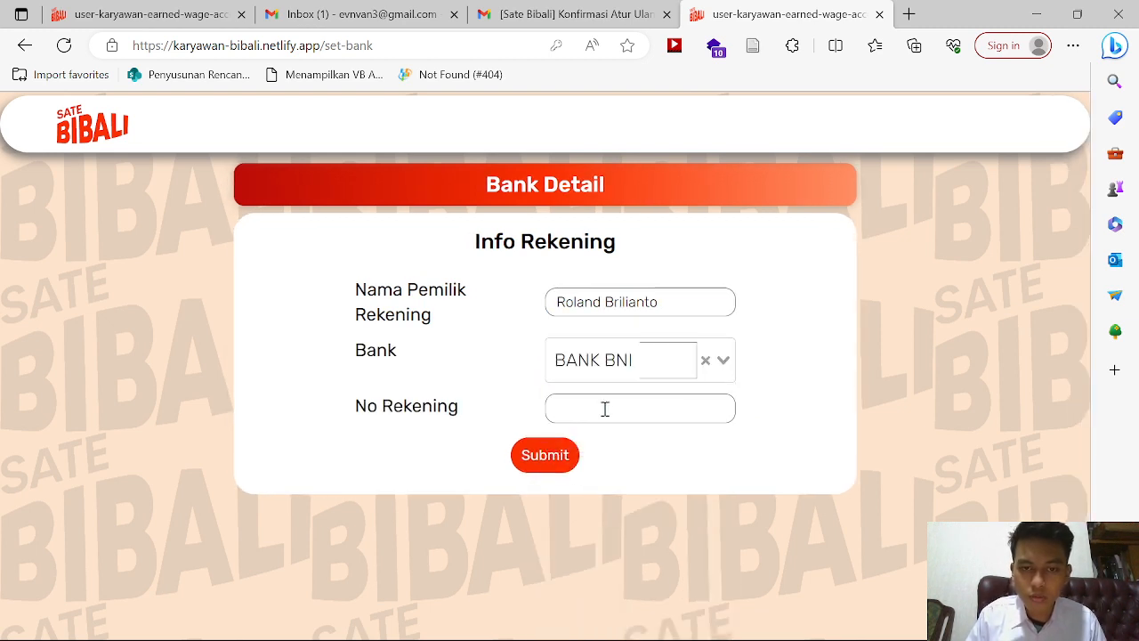
pyautogui.click(605, 408)
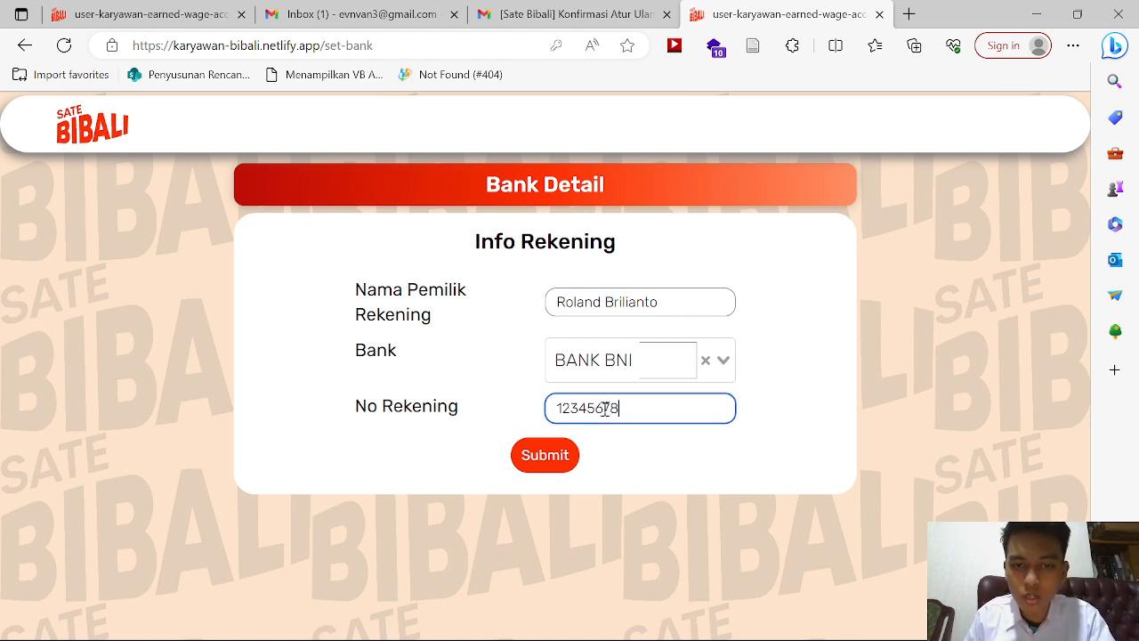
pyautogui.click(544, 455)
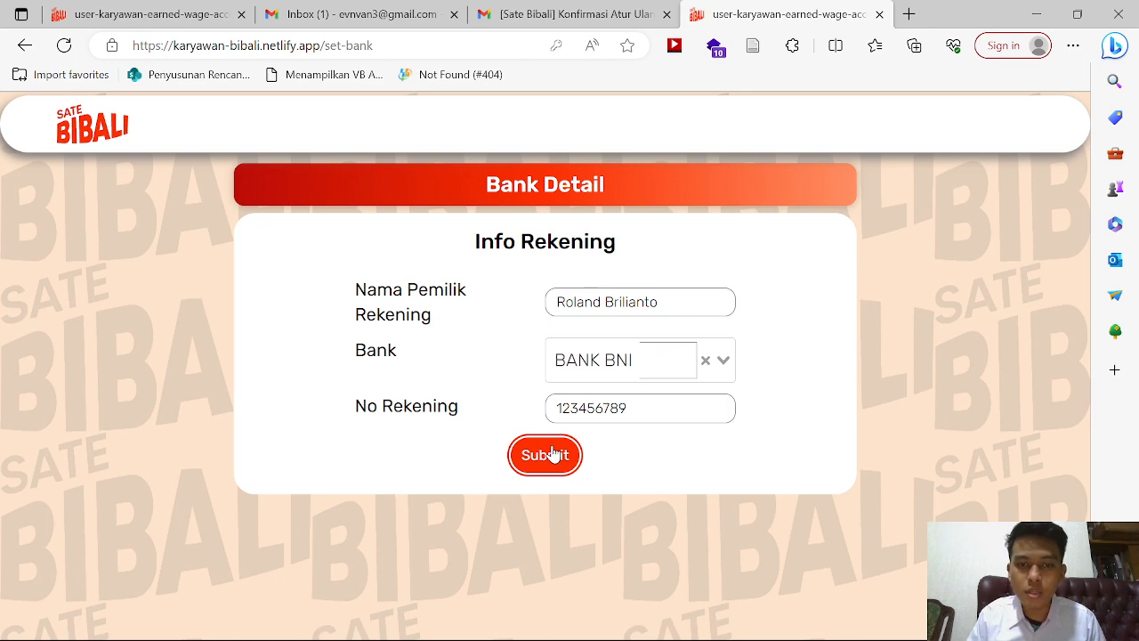
pyautogui.click(547, 457)
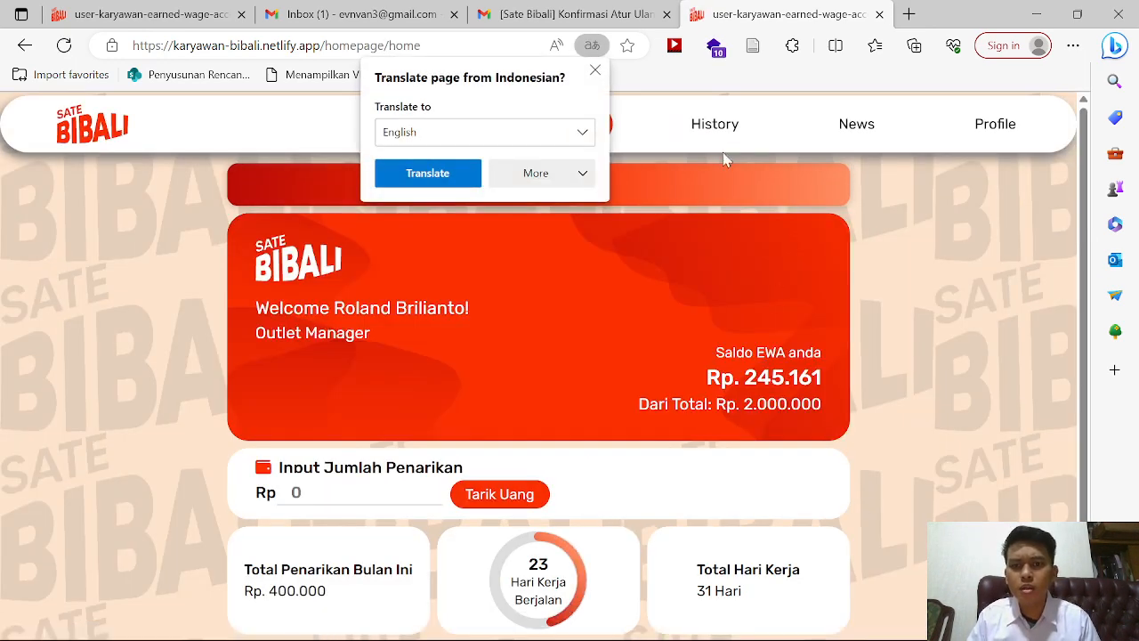
# Step: Close the translation popup and highlight the 245.161 balance, 400.000 withdrawals and 31 working days
pyautogui.click(596, 71)
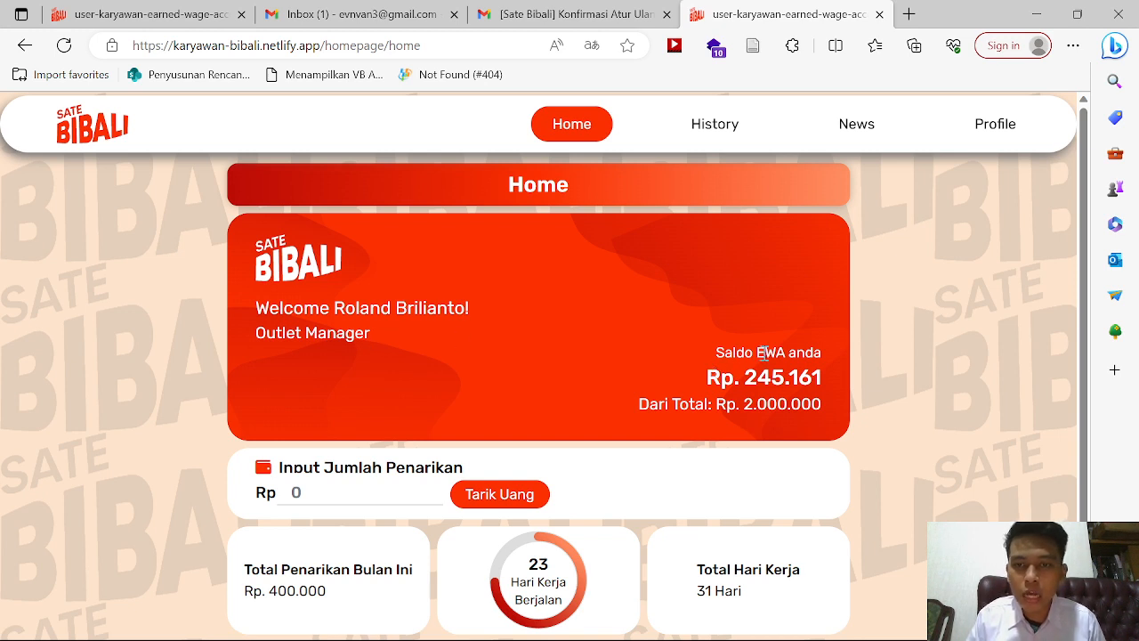
pyautogui.moveTo(817, 381); pyautogui.dragTo(745, 380)
pyautogui.click(827, 392)
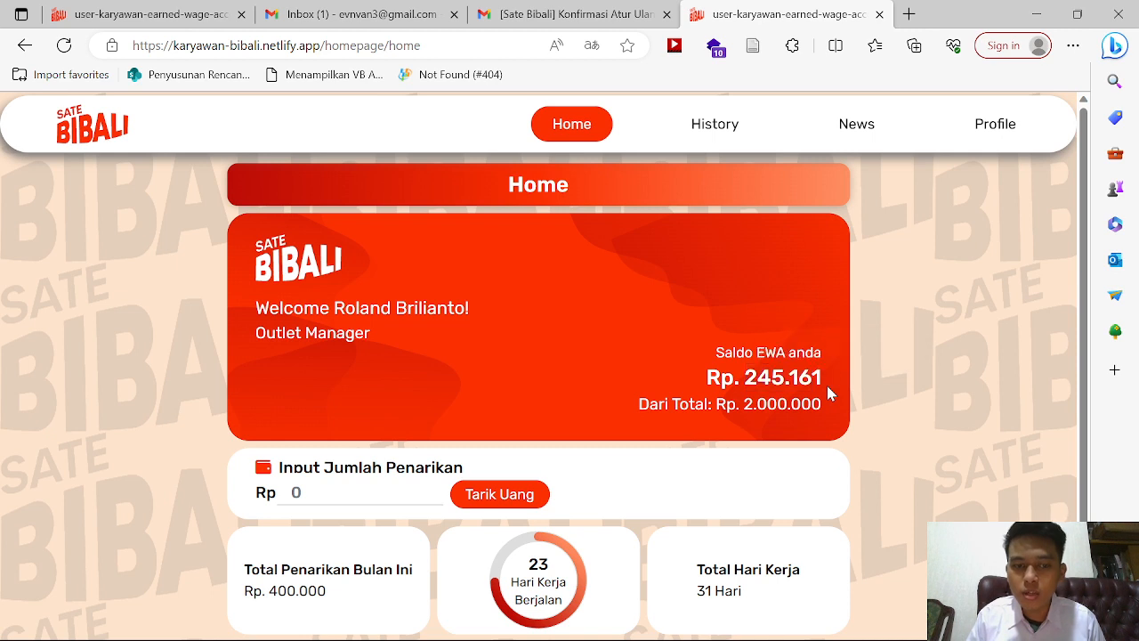
pyautogui.moveTo(329, 591); pyautogui.dragTo(269, 592)
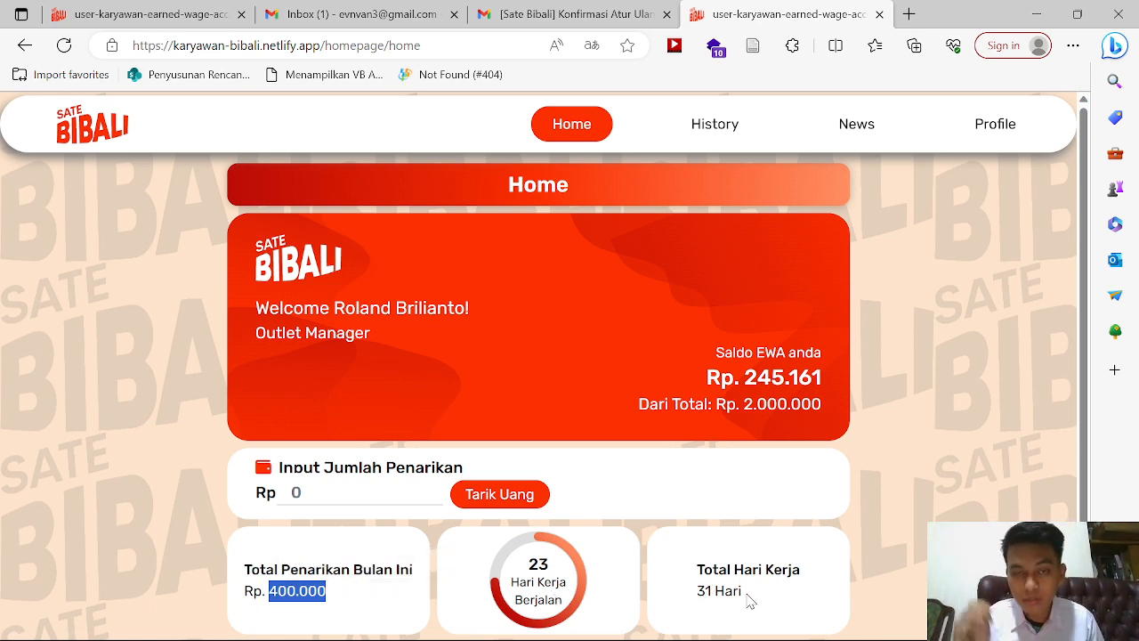
pyautogui.moveTo(749, 602); pyautogui.dragTo(693, 595)
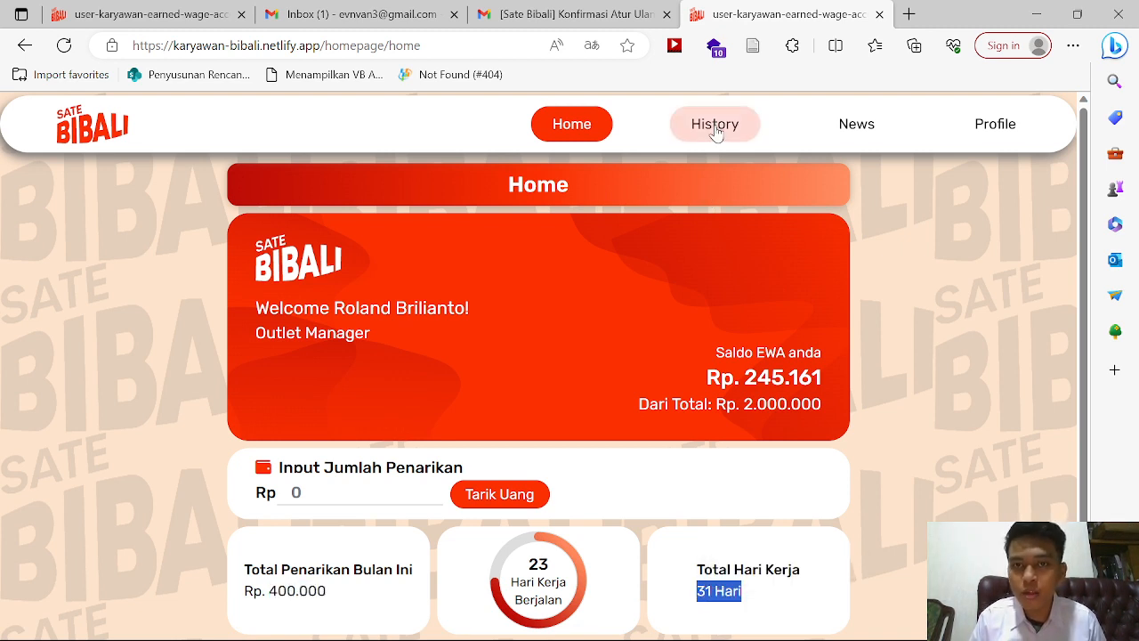
# Step: Cancel the pending 15 Juli withdrawal from the transaction history
pyautogui.click(714, 124)
pyautogui.scroll(-1, 699, 323)
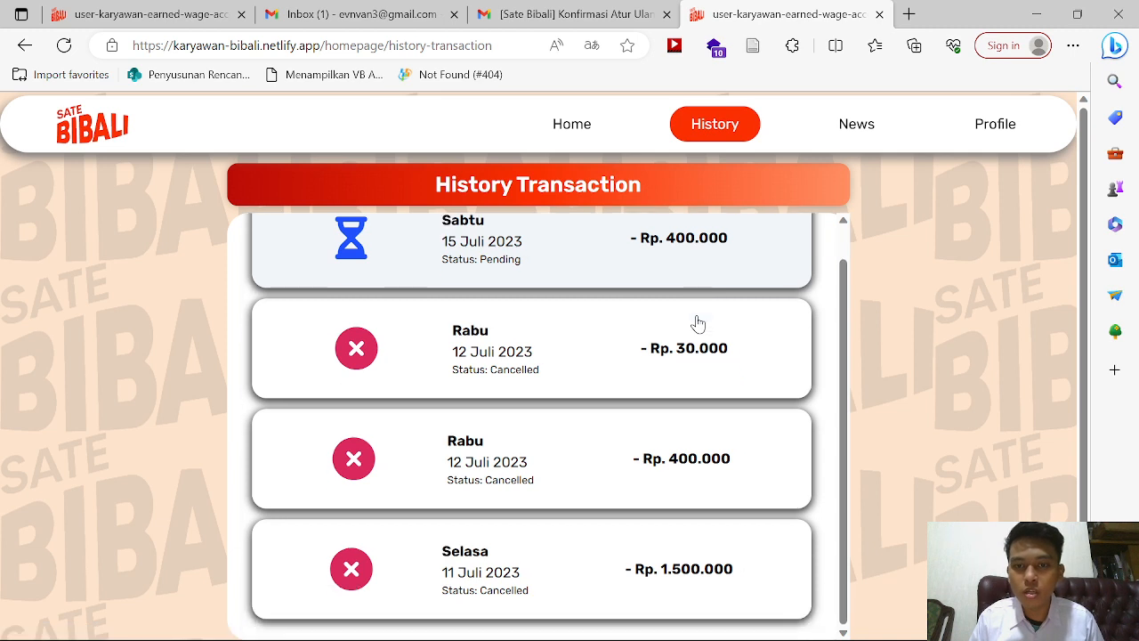
pyautogui.scroll(1, 669, 431)
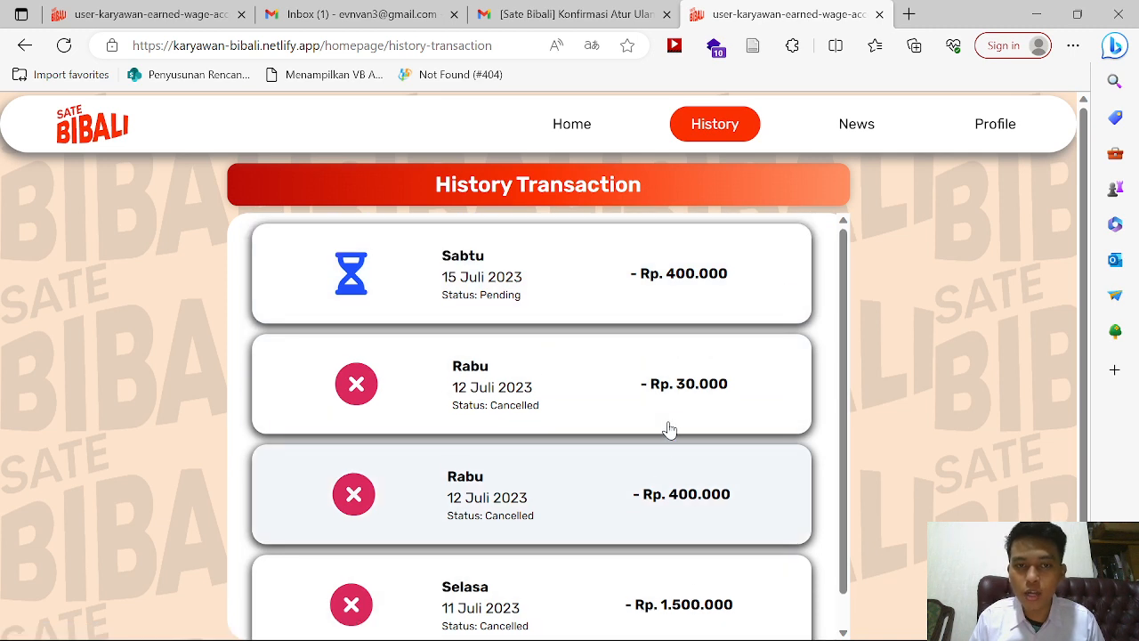
pyautogui.scroll(-1, 677, 503)
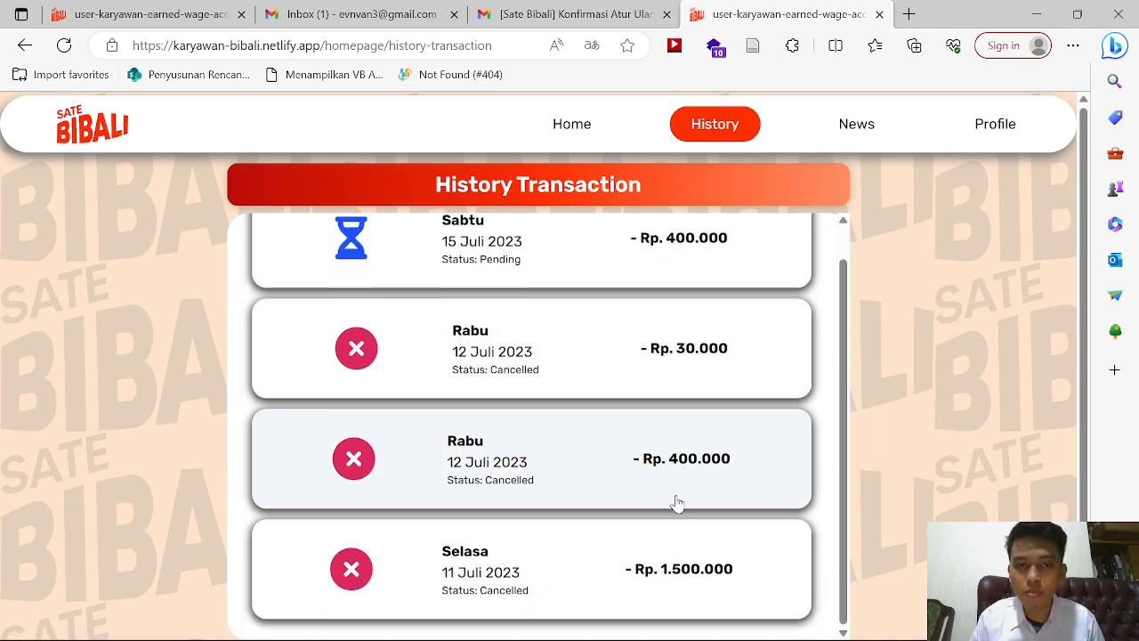
pyautogui.scroll(1, 678, 504)
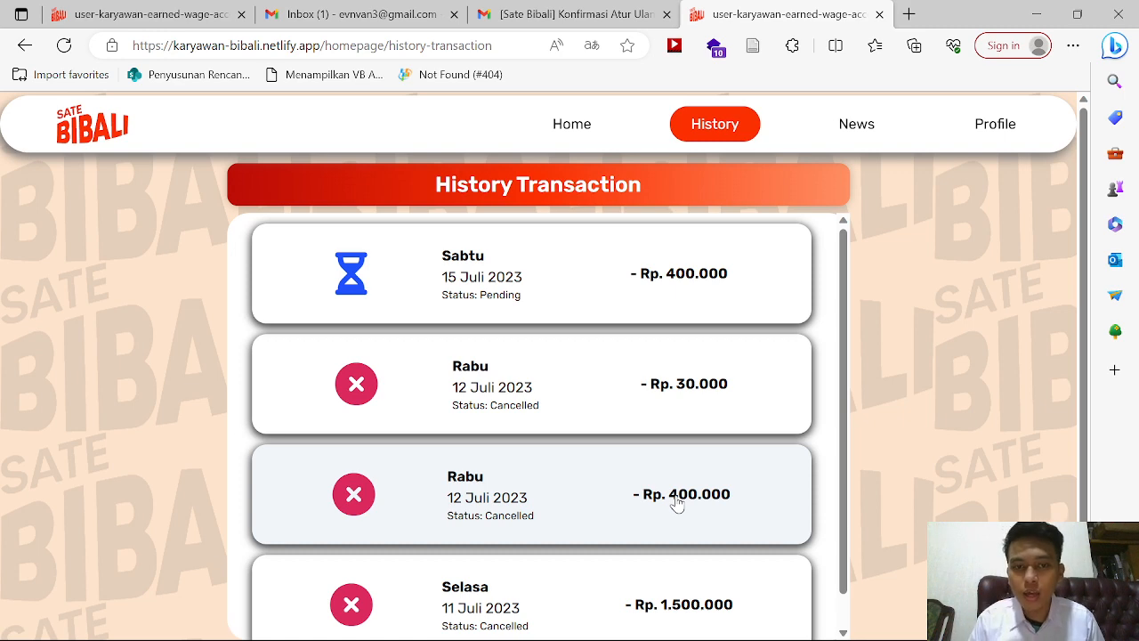
pyautogui.click(567, 285)
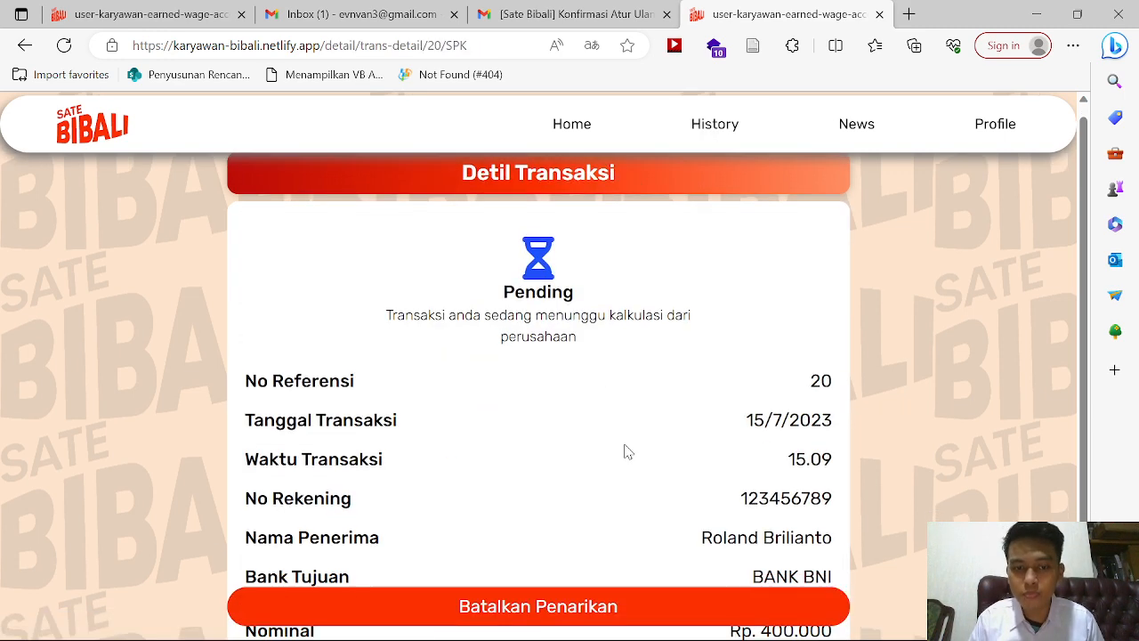
pyautogui.scroll(-1, 626, 452)
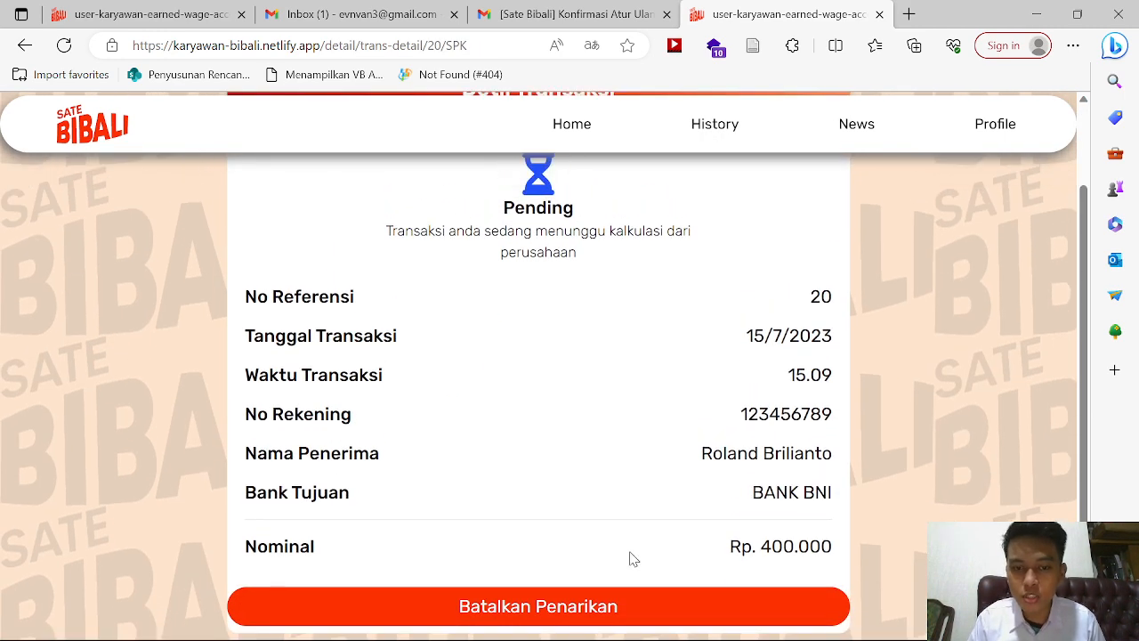
pyautogui.click(631, 616)
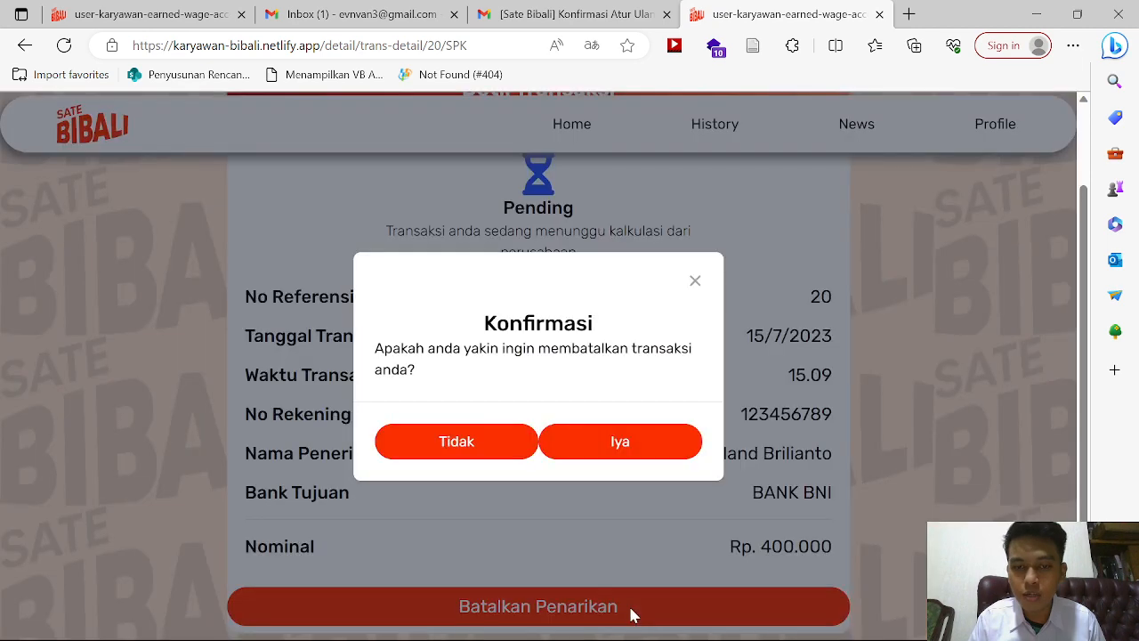
pyautogui.click(601, 444)
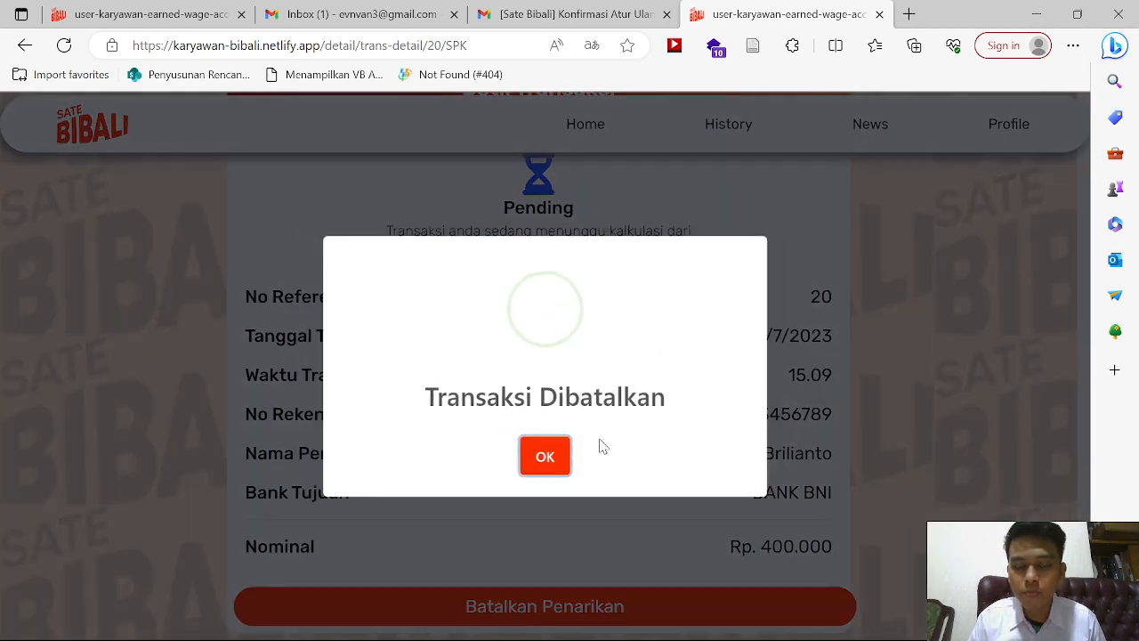
pyautogui.click(545, 457)
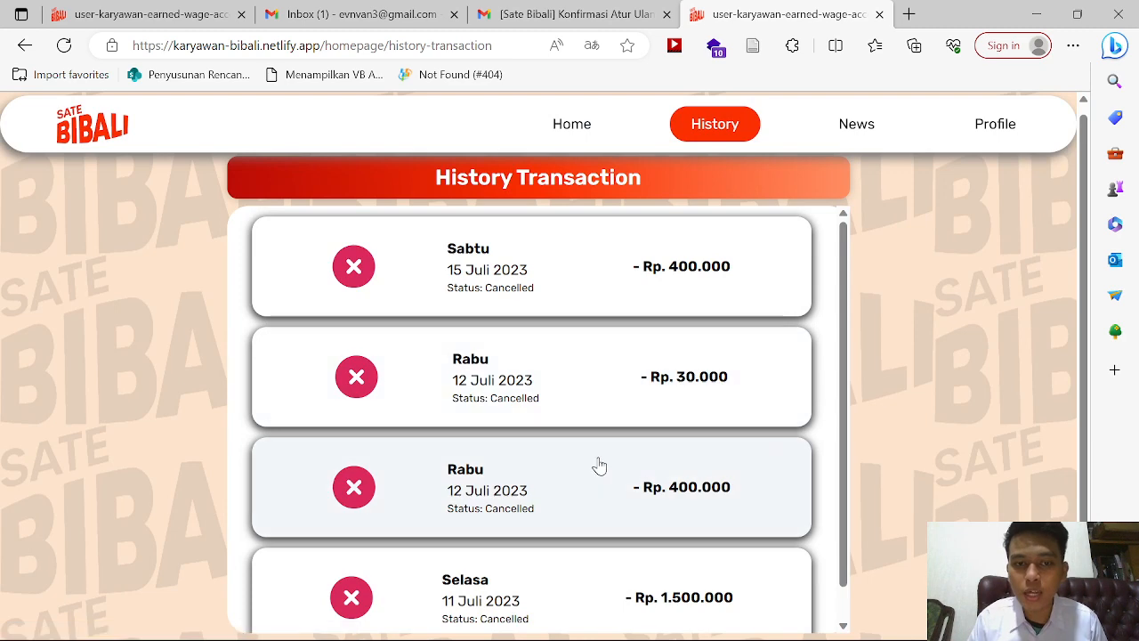
# Step: Review the cancelled 12 Juli Rp 400.000 withdrawal's details and return to the history list
pyautogui.scroll(-2, 596, 466)
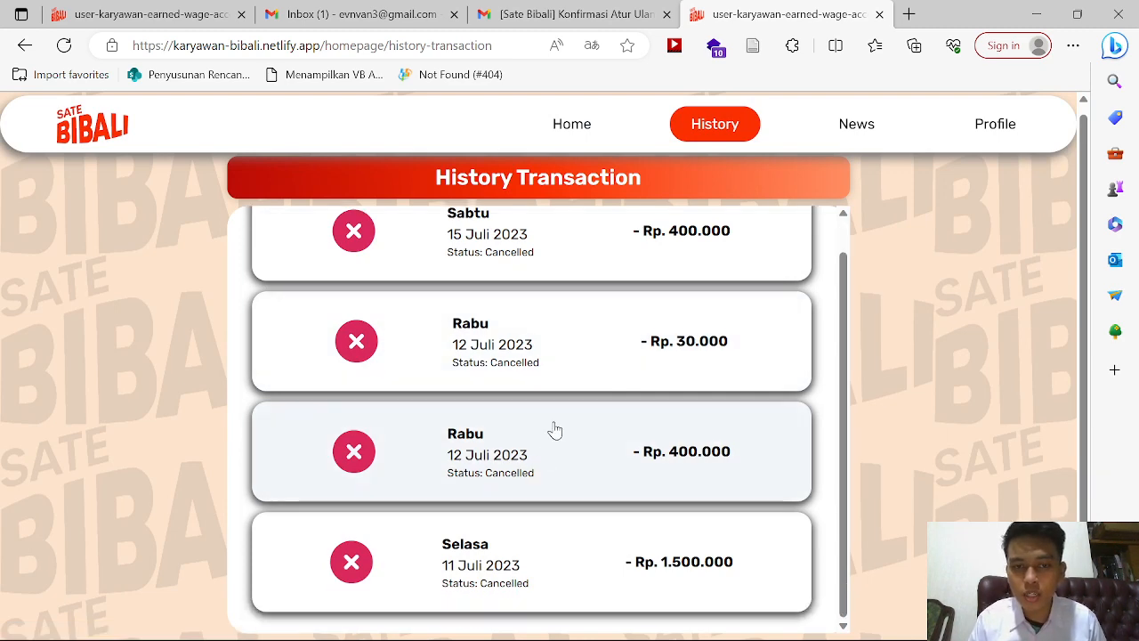
pyautogui.click(543, 455)
pyautogui.scroll(-1, 514, 349)
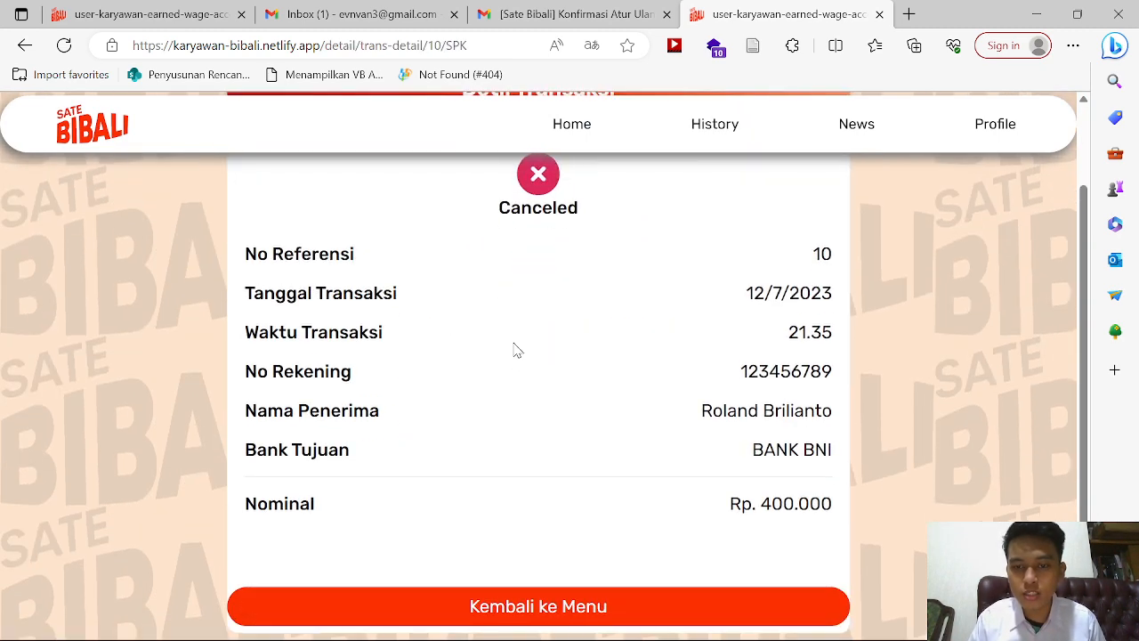
pyautogui.scroll(1, 516, 348)
pyautogui.click(506, 618)
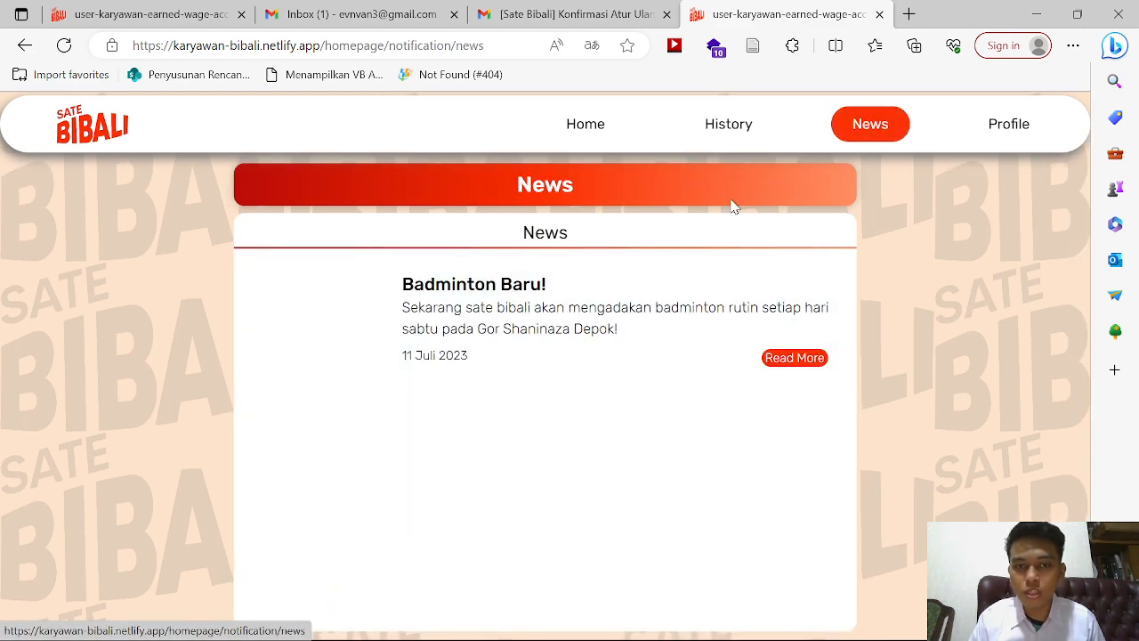
# Step: Read the 'Badminton Baru!' article and return to the News list
pyautogui.click(661, 330)
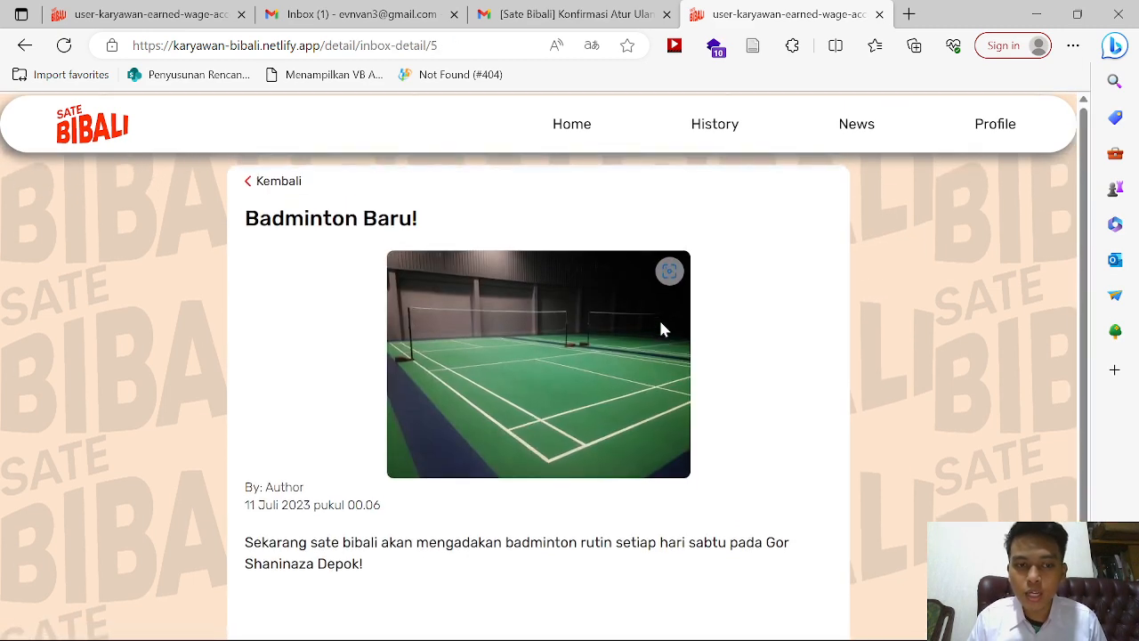
pyautogui.click(258, 181)
# Step: Open the Profile page and switch it into edit mode
pyautogui.click(1012, 132)
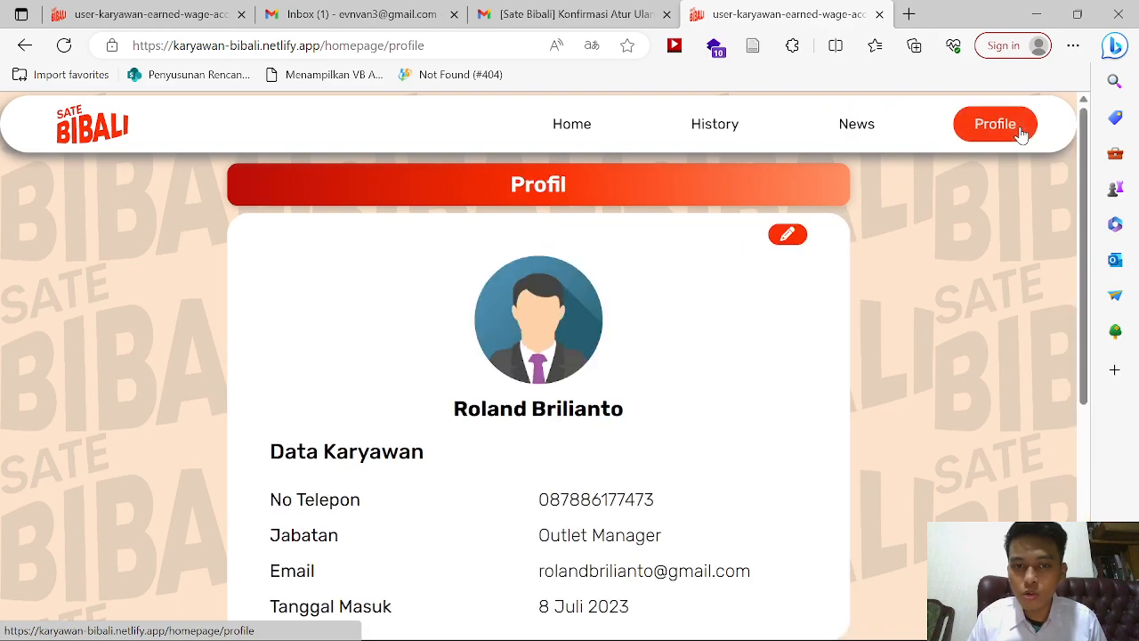
pyautogui.scroll(-2, 808, 407)
pyautogui.scroll(3, 810, 412)
pyautogui.scroll(-5, 810, 412)
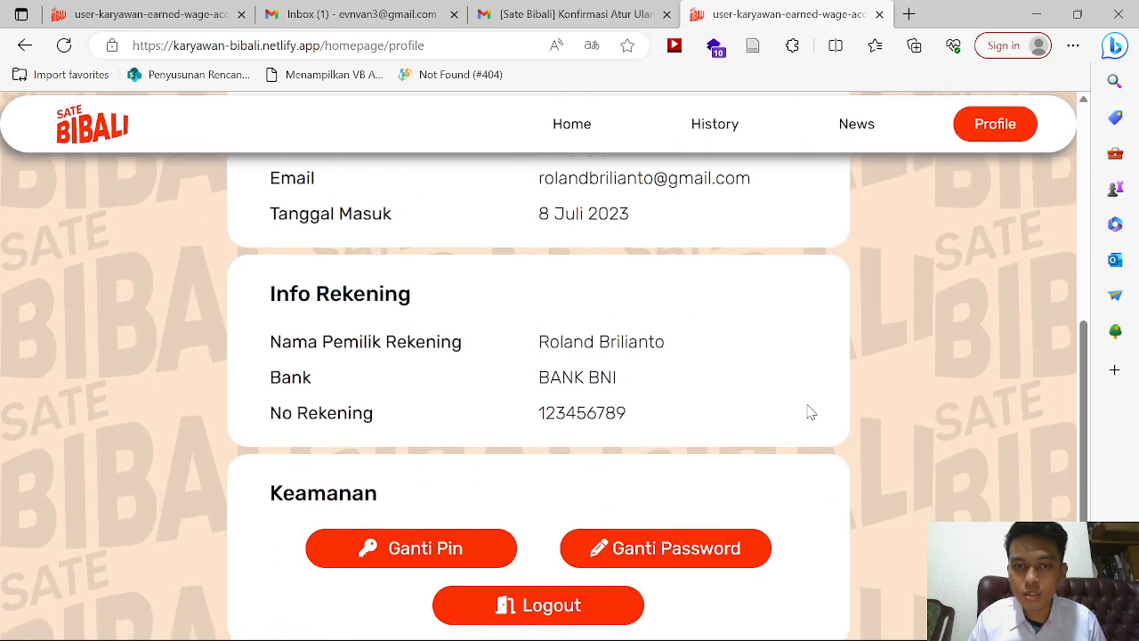
pyautogui.scroll(3, 810, 411)
pyautogui.scroll(2, 808, 409)
pyautogui.scroll(-2, 808, 409)
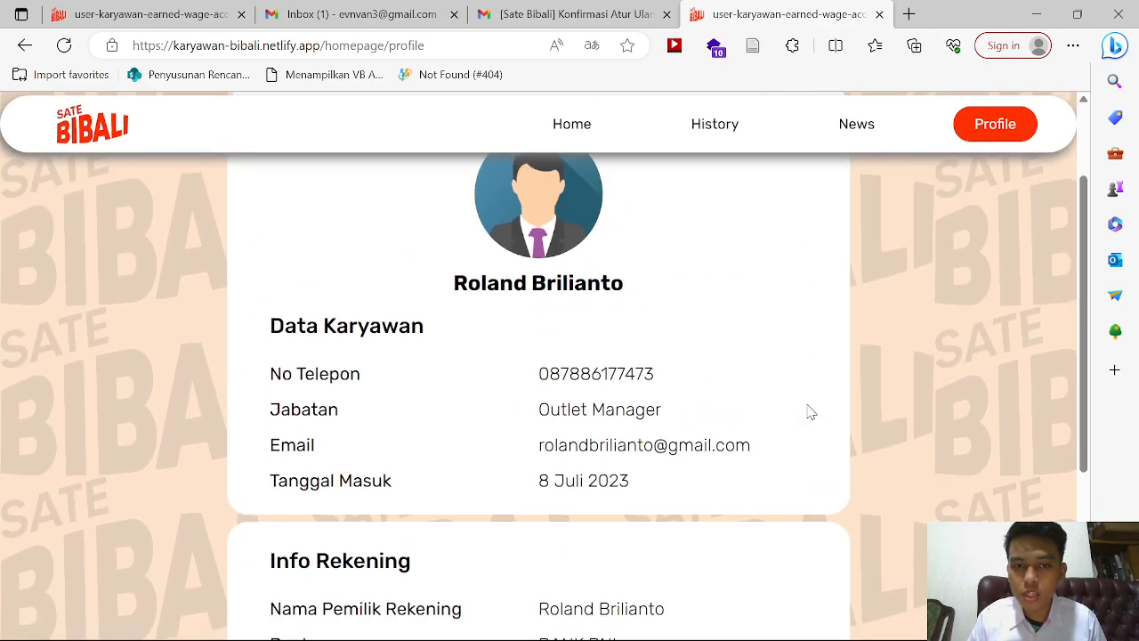
pyautogui.scroll(1, 808, 295)
pyautogui.click(798, 189)
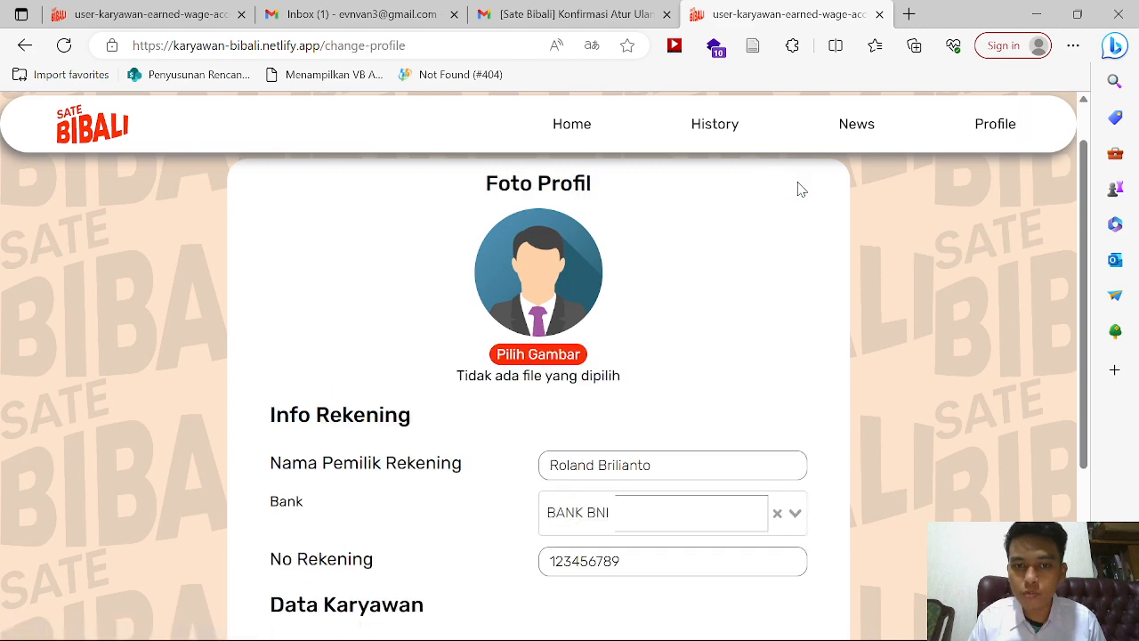
pyautogui.scroll(-3, 643, 451)
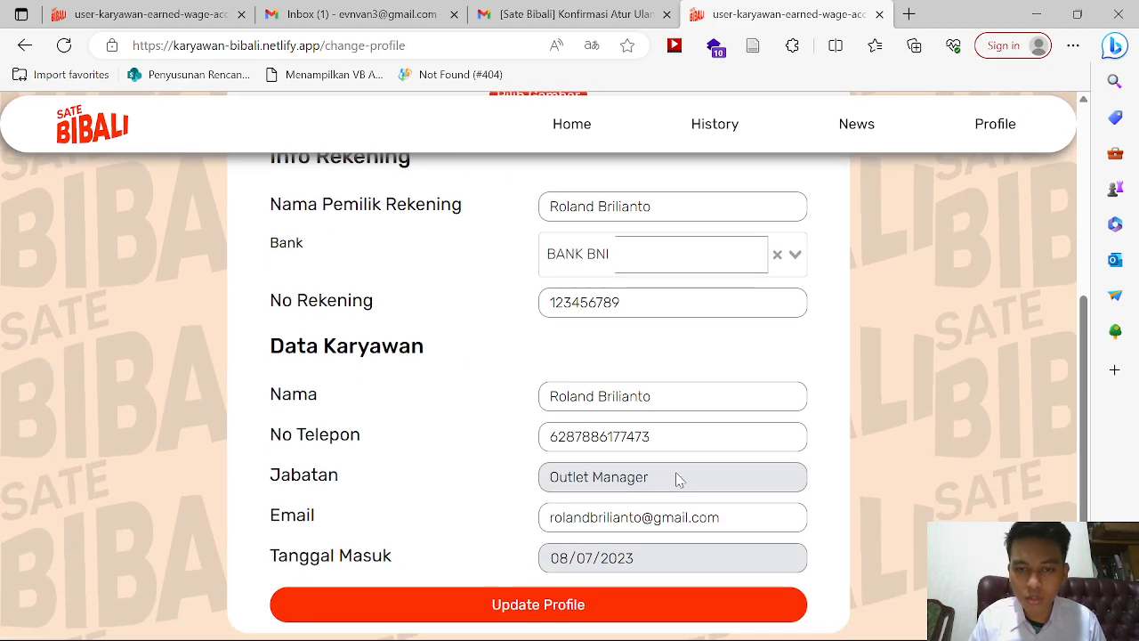
pyautogui.scroll(3, 745, 425)
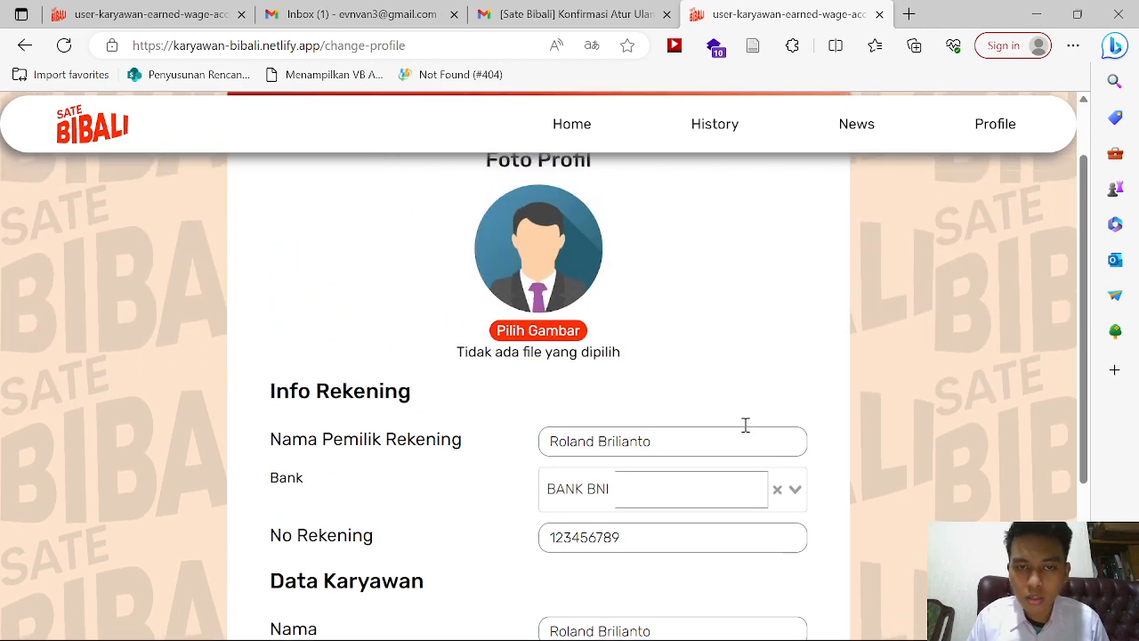
# Step: Choose the scanned letter image from the Downloads folder as the new profile photo
pyautogui.click(563, 363)
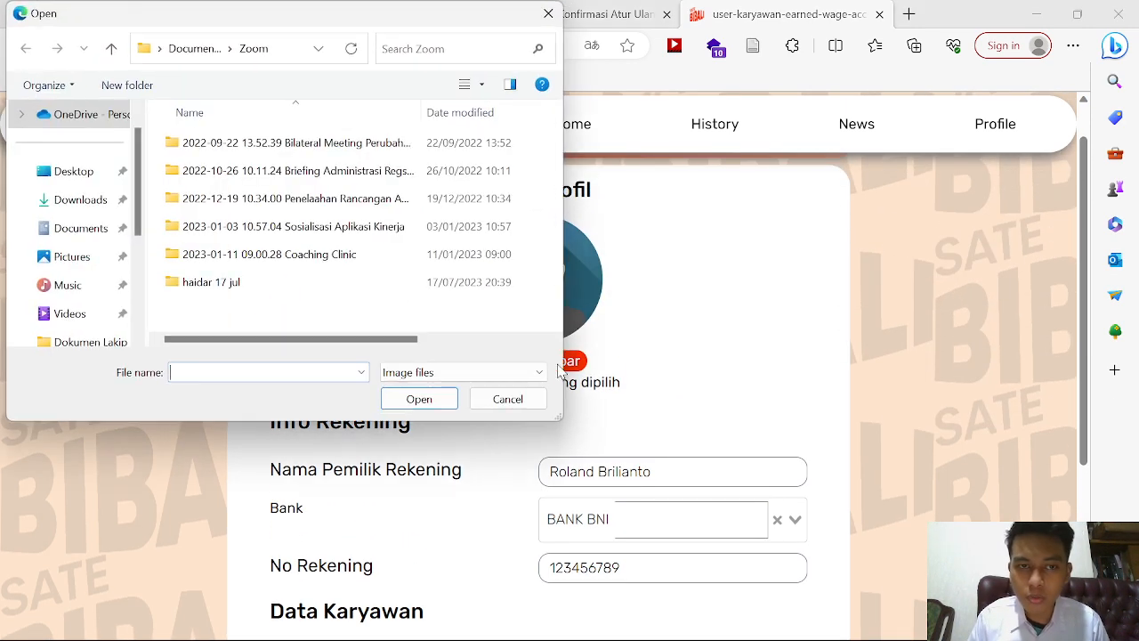
pyautogui.click(64, 256)
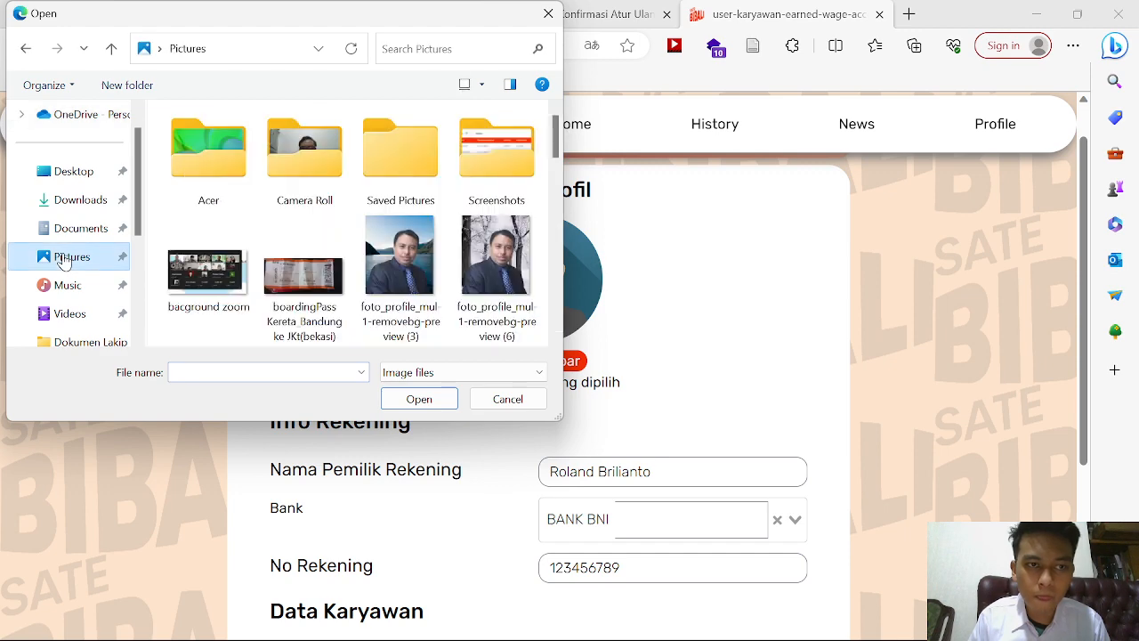
pyautogui.scroll(-10, 276, 225)
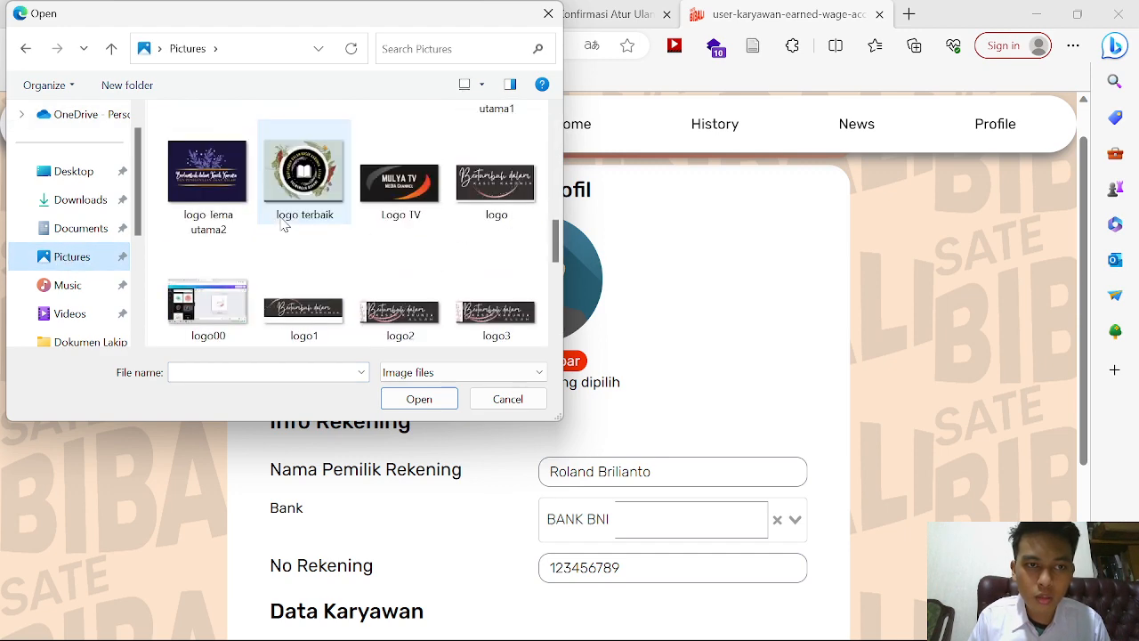
pyautogui.scroll(10, 281, 223)
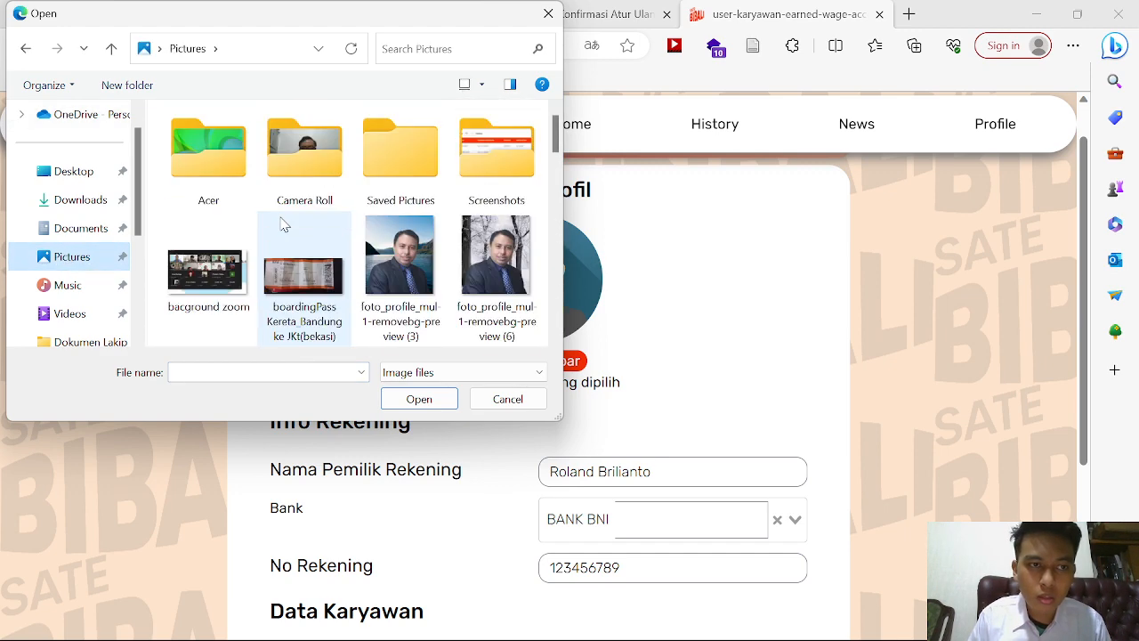
pyautogui.click(53, 230)
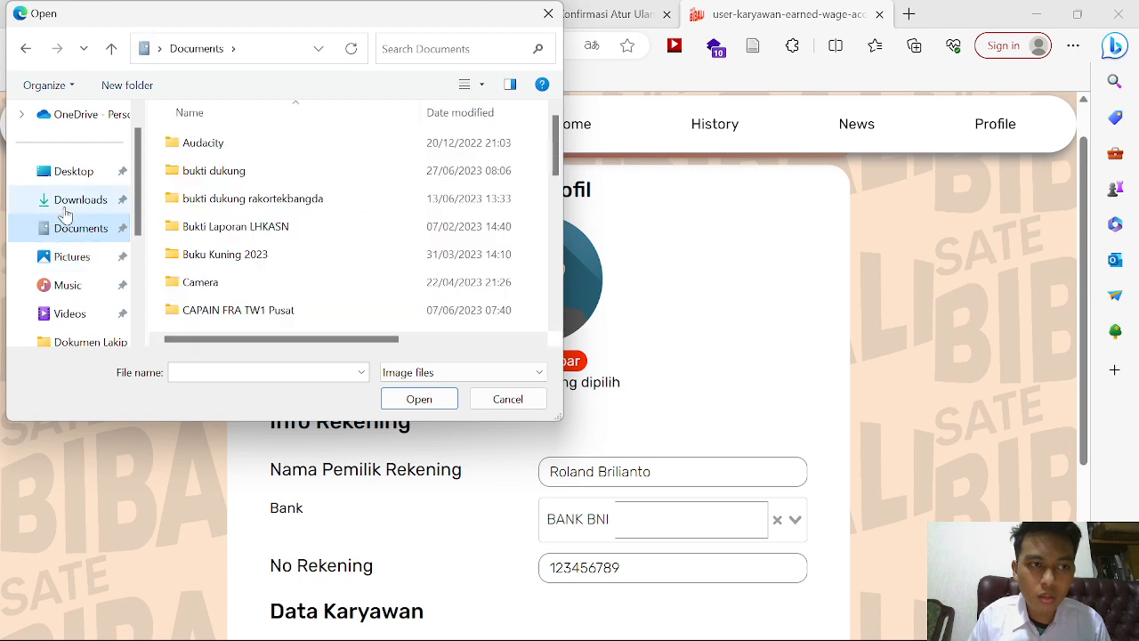
pyautogui.click(64, 201)
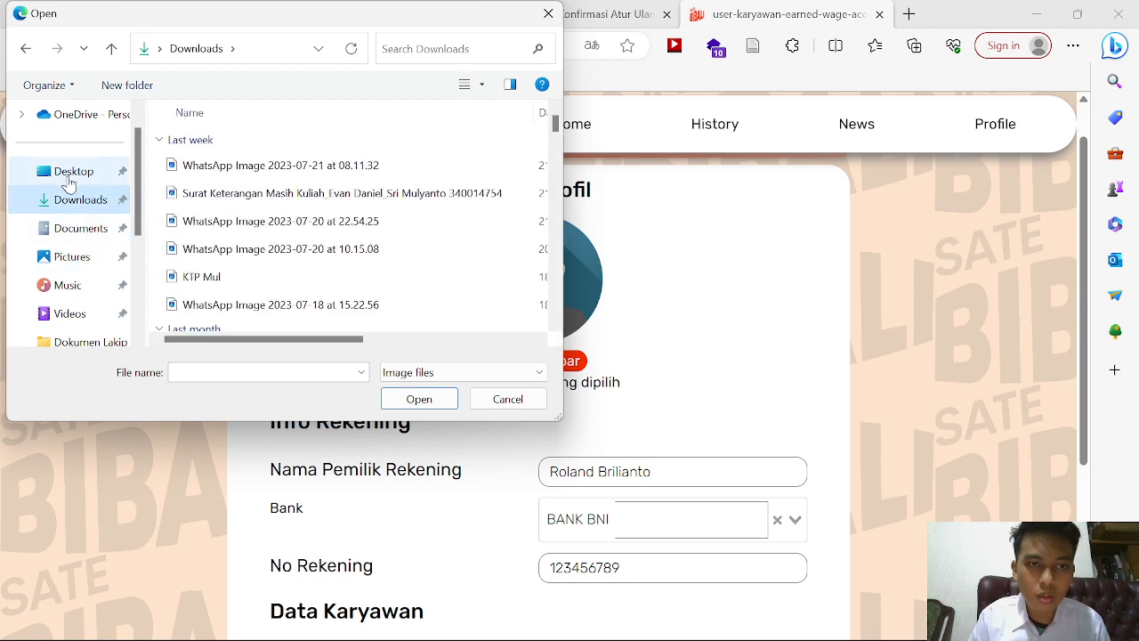
pyautogui.click(70, 178)
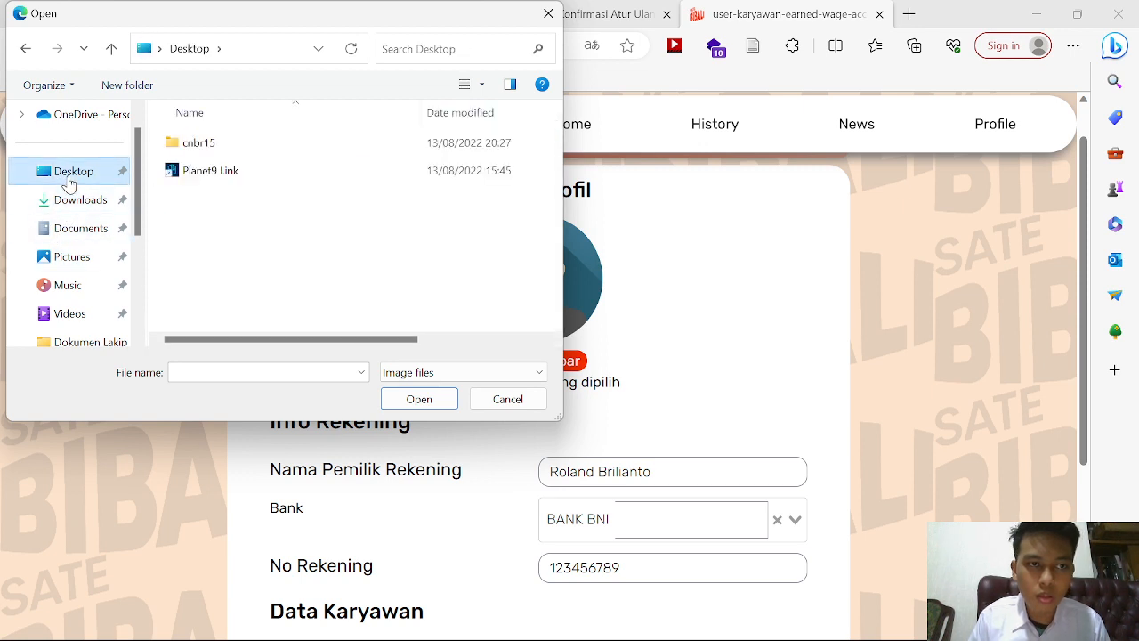
pyautogui.click(76, 226)
pyautogui.click(70, 199)
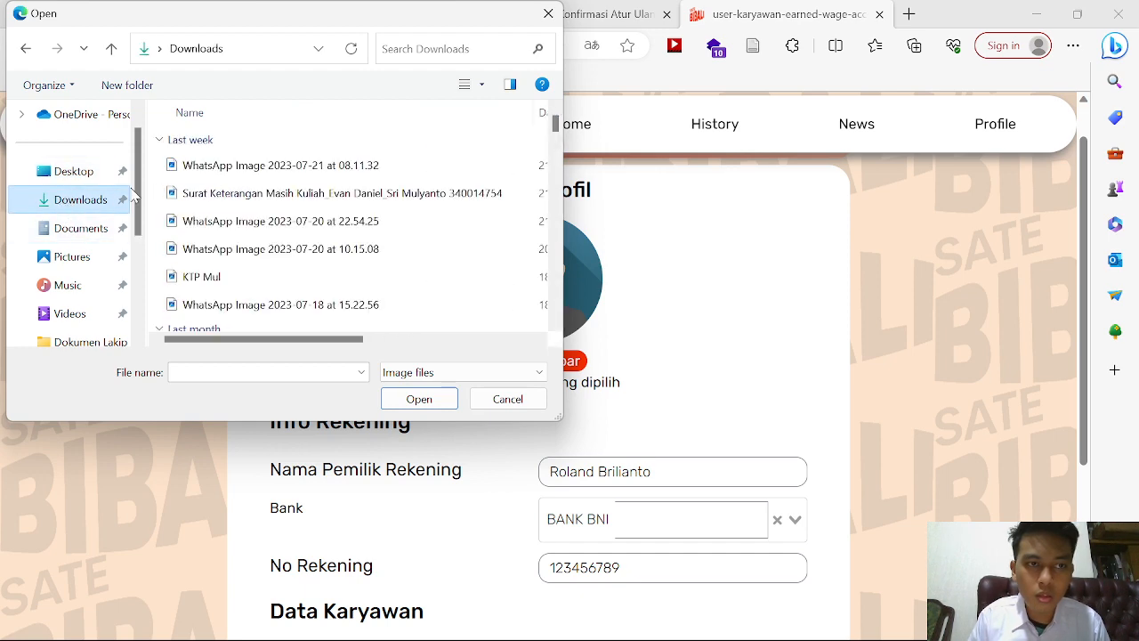
pyautogui.click(211, 201)
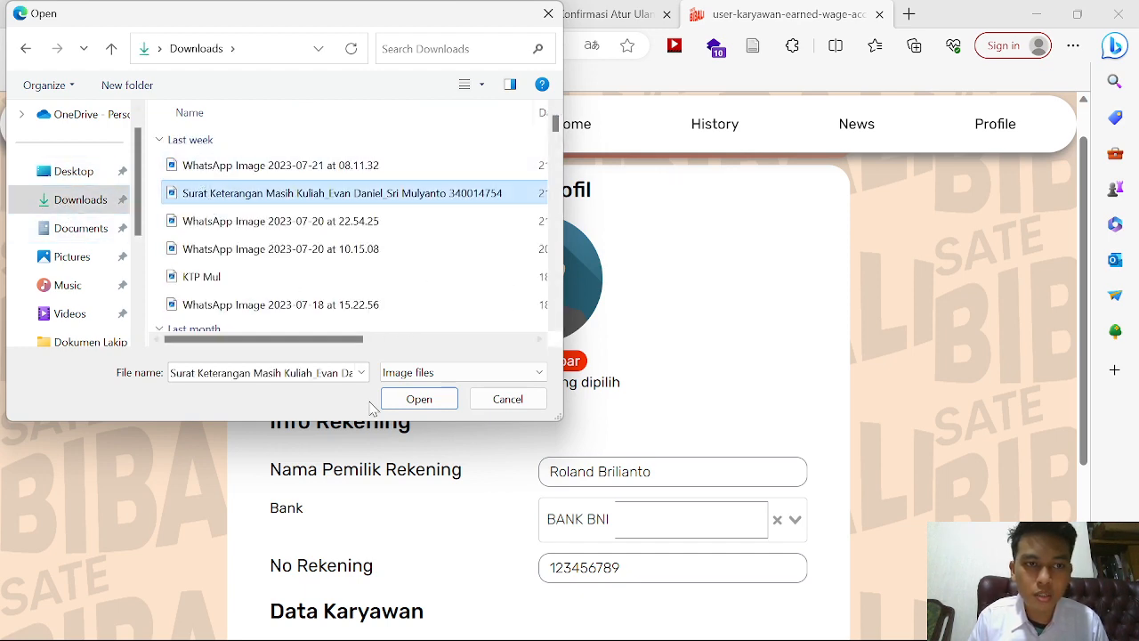
pyautogui.click(405, 405)
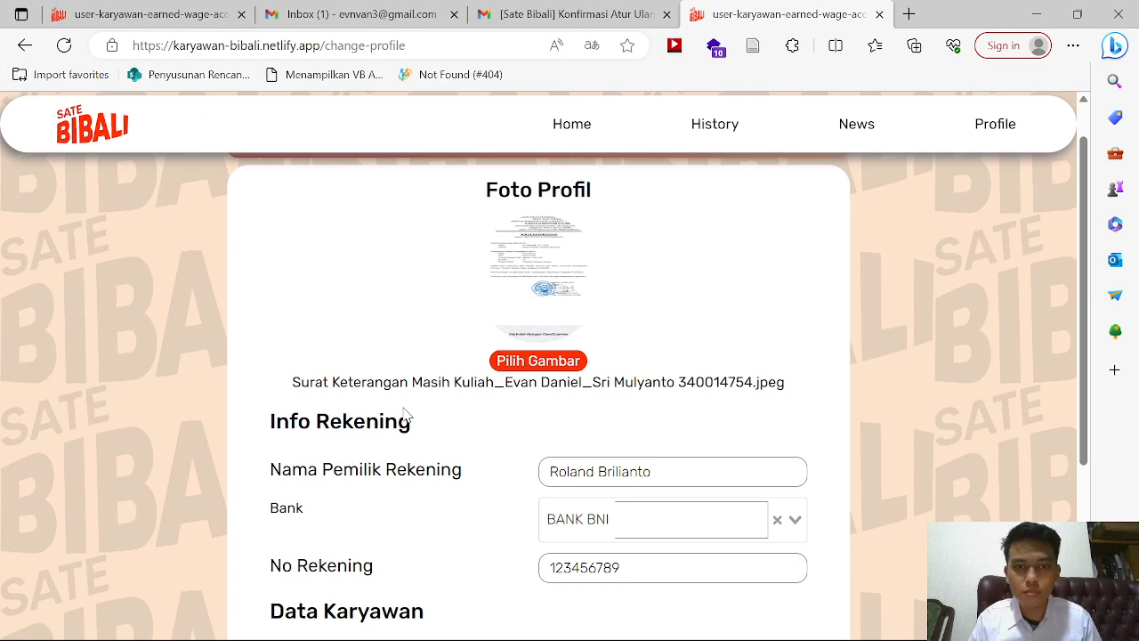
# Step: Save the updated profile and acknowledge the 'Sukses Ubah Profil' message
pyautogui.scroll(-3, 675, 349)
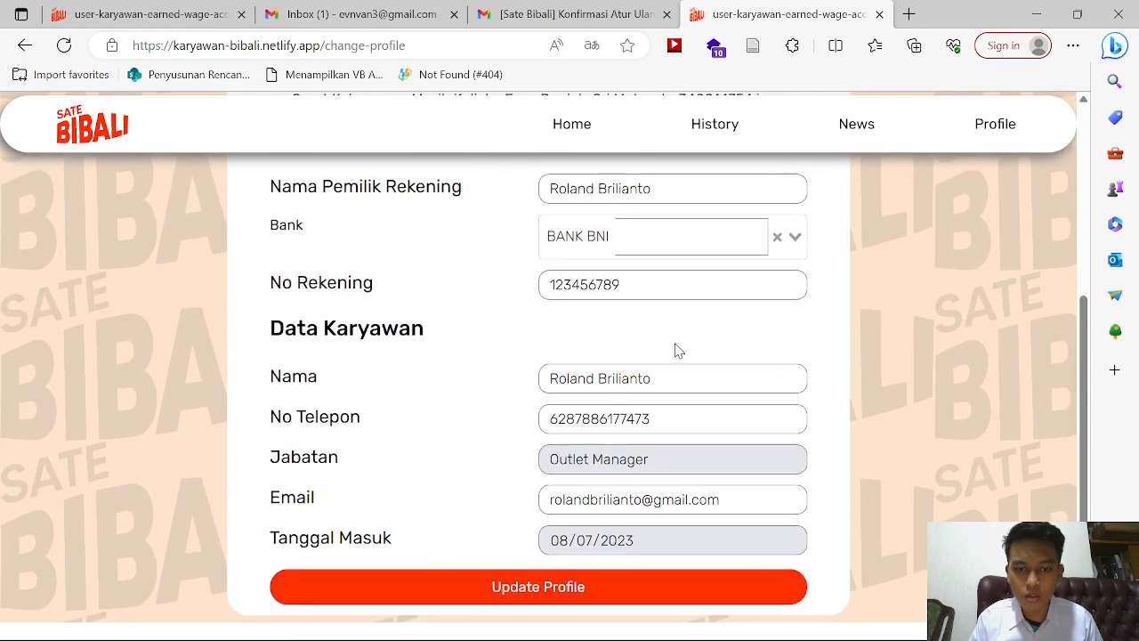
pyautogui.click(469, 605)
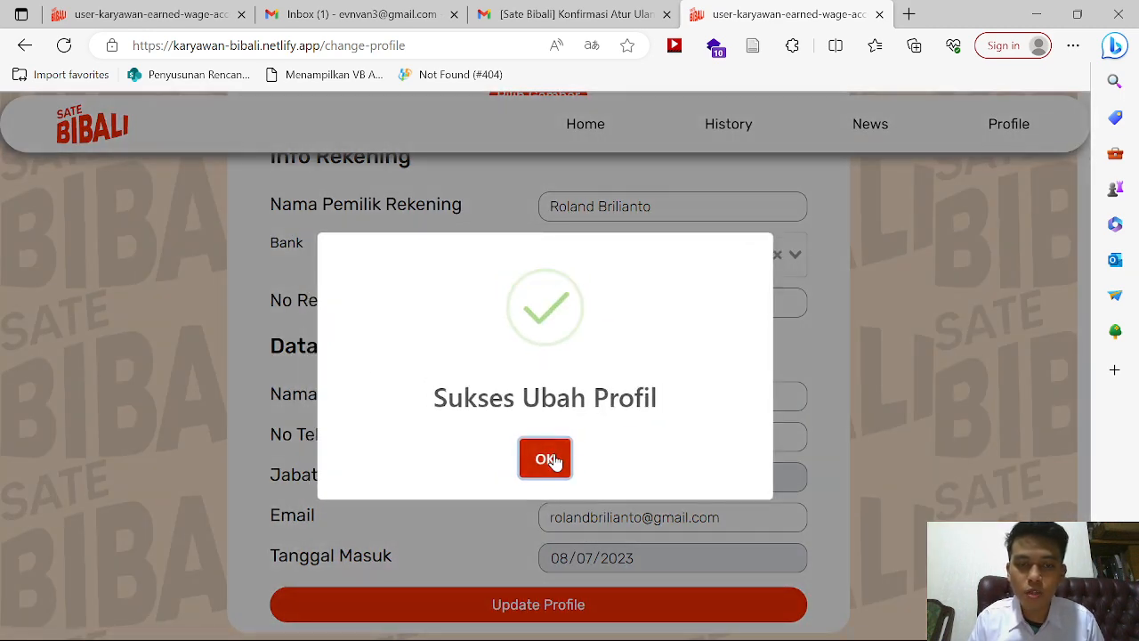
pyautogui.click(544, 459)
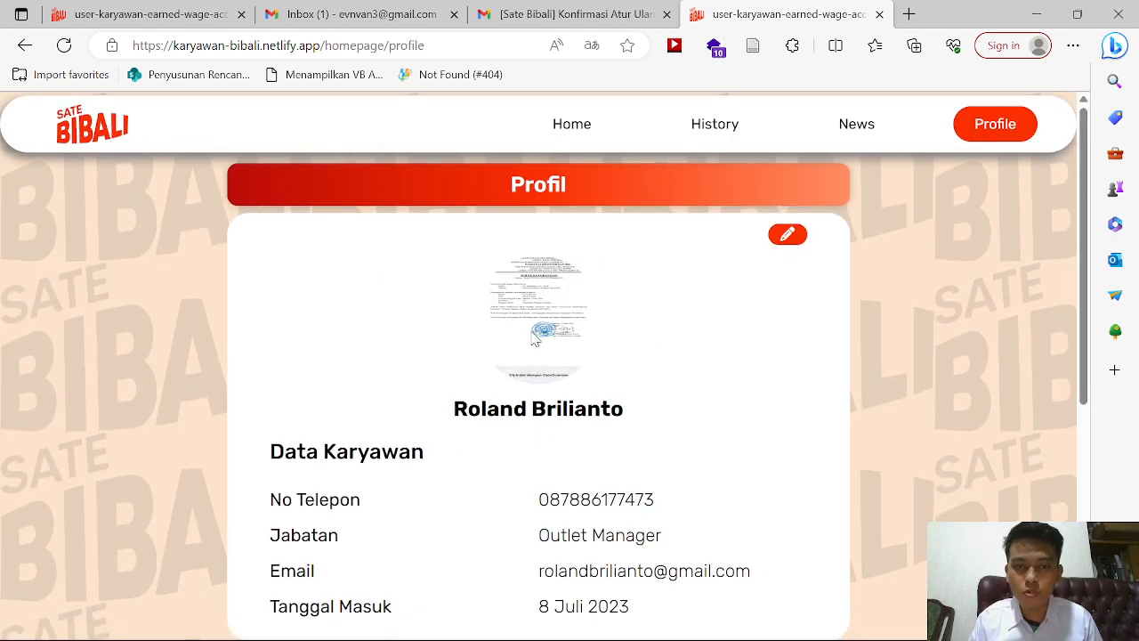
# Step: Open the password change form and enter the current password
pyautogui.scroll(-5, 758, 414)
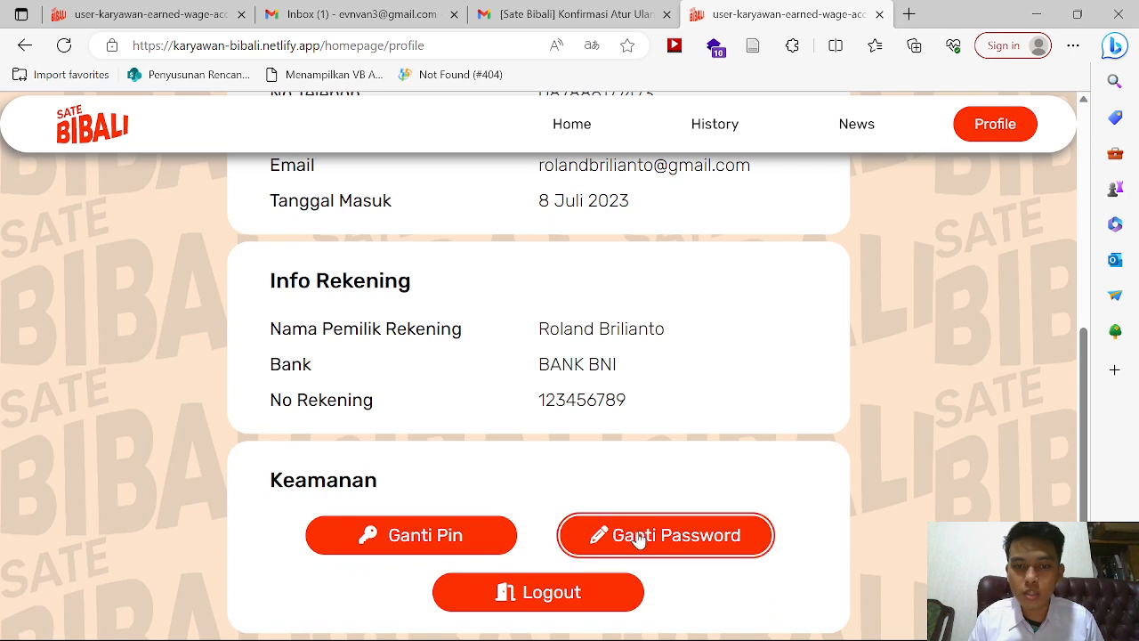
pyautogui.click(637, 537)
pyautogui.click(495, 343)
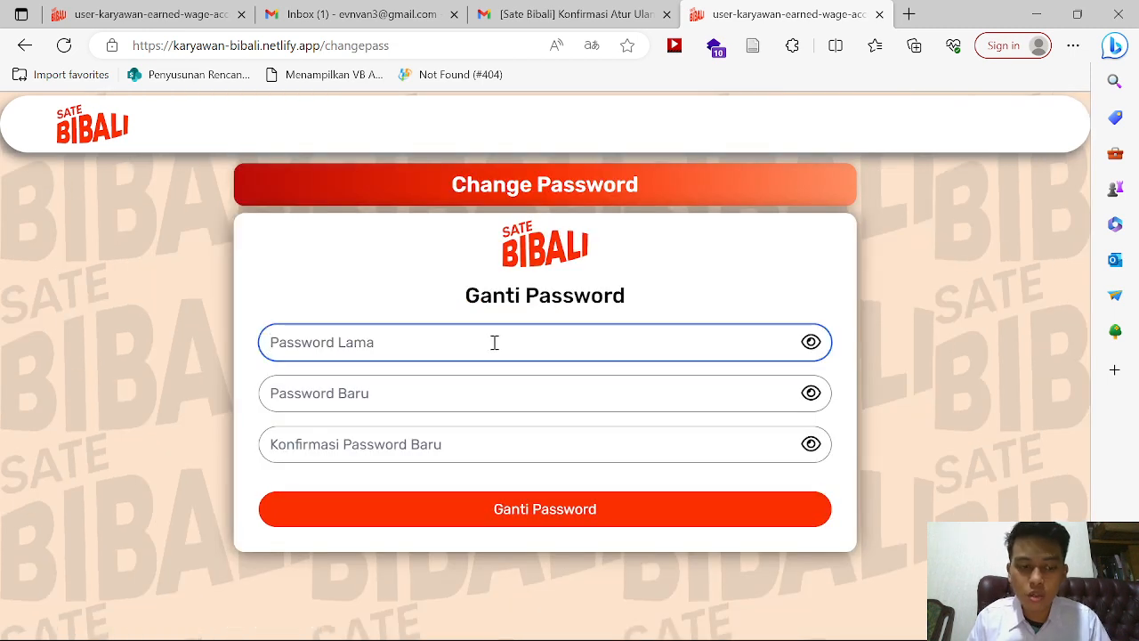
pyautogui.write('••')
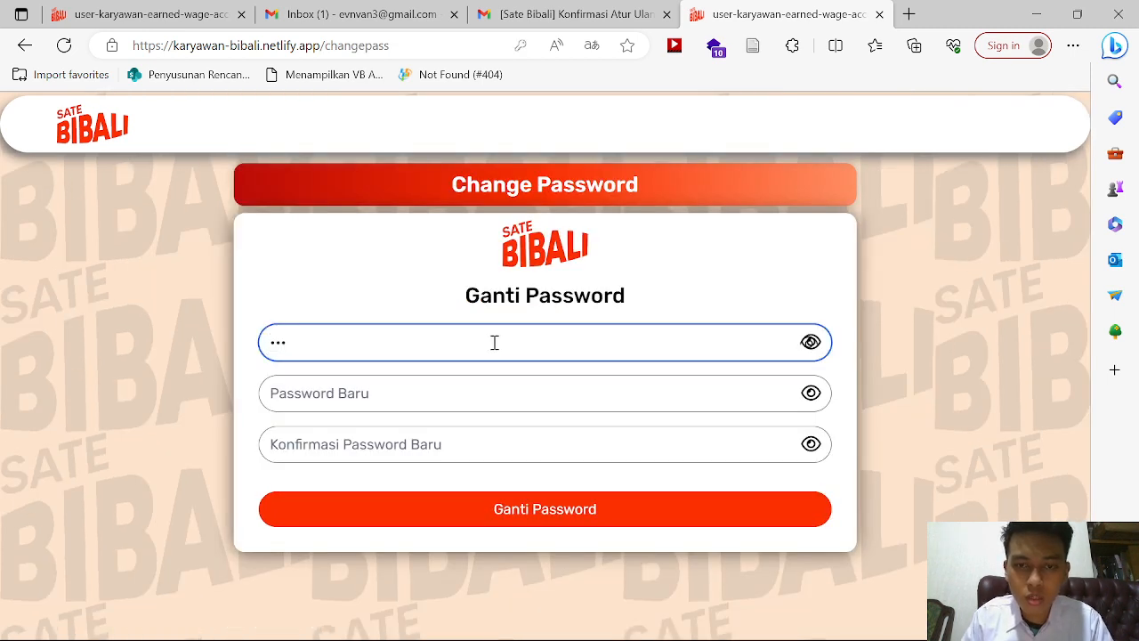
pyautogui.press('BackSpace')
pyautogui.press('BackSpace')
pyautogui.write('••')
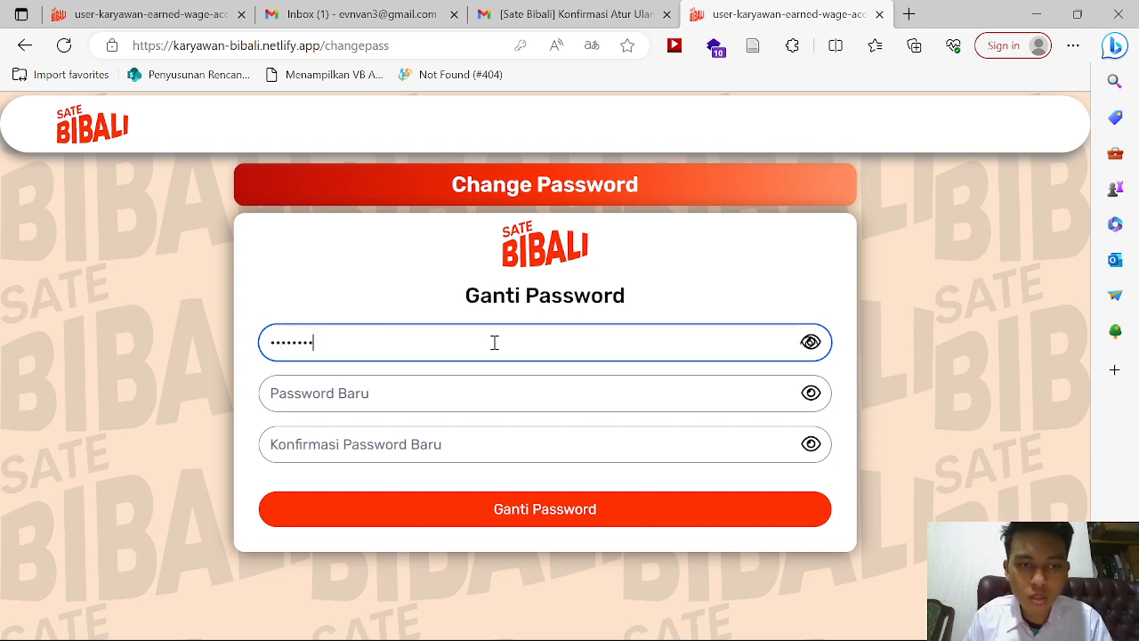
pyautogui.click(811, 342)
# Step: Enter and confirm the new password, then submit the change and acknowledge success
pyautogui.click(666, 402)
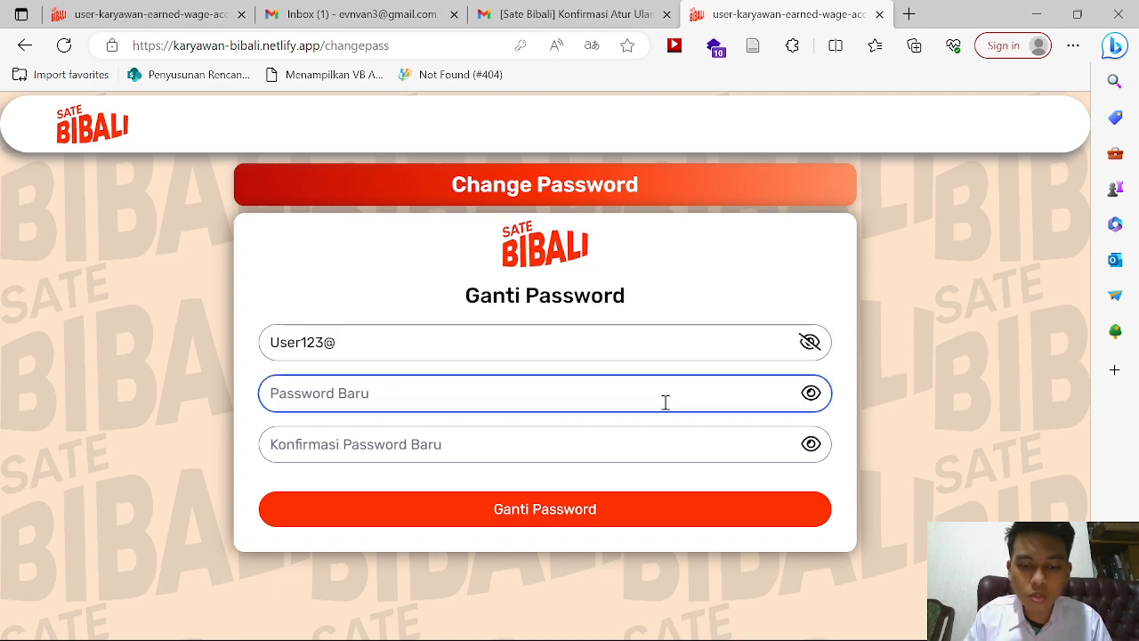
pyautogui.write('•••')
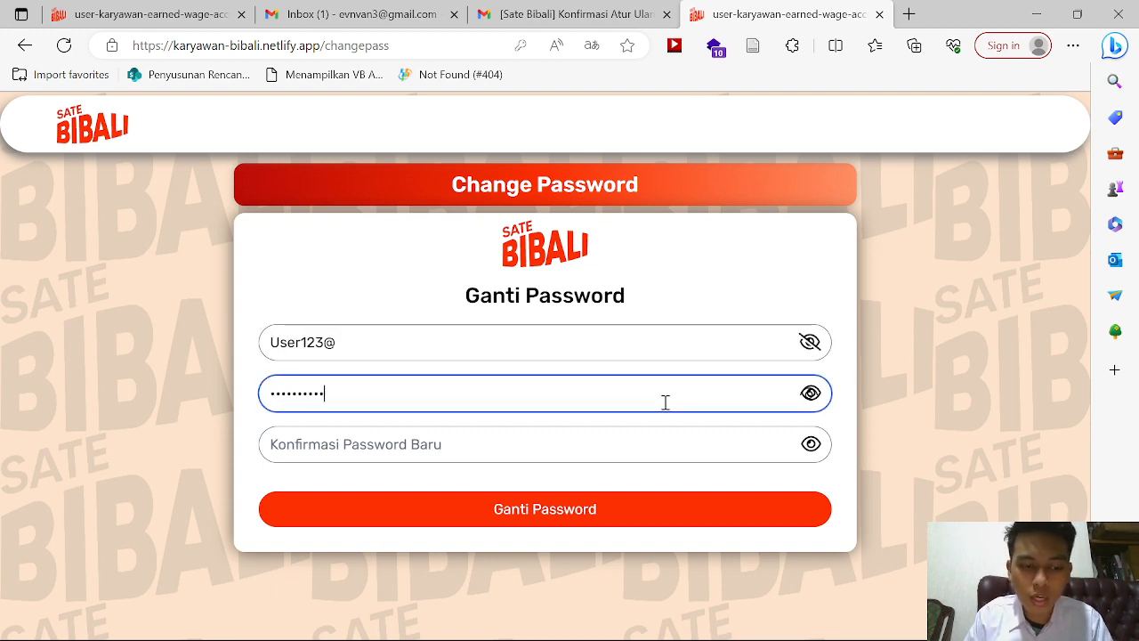
pyautogui.click(634, 452)
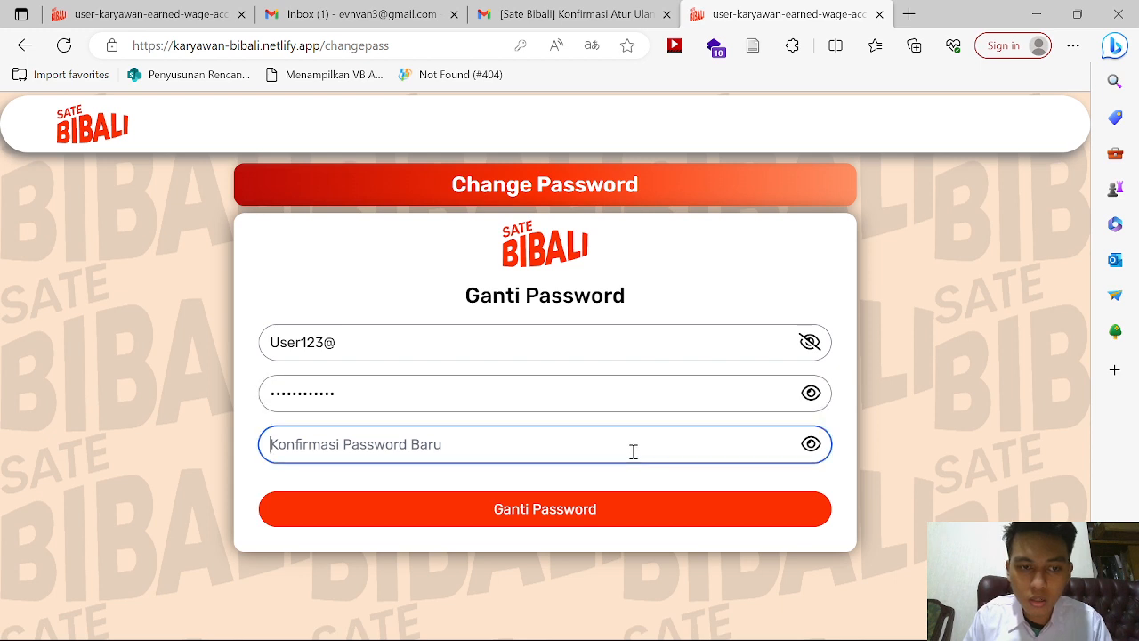
pyautogui.write('•')
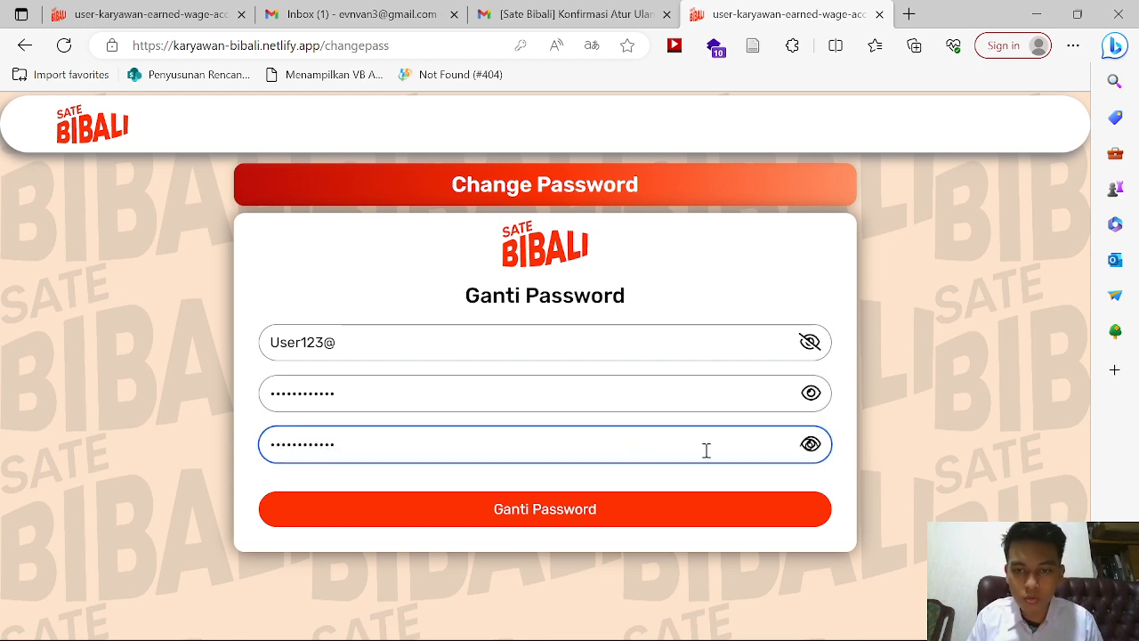
pyautogui.click(809, 444)
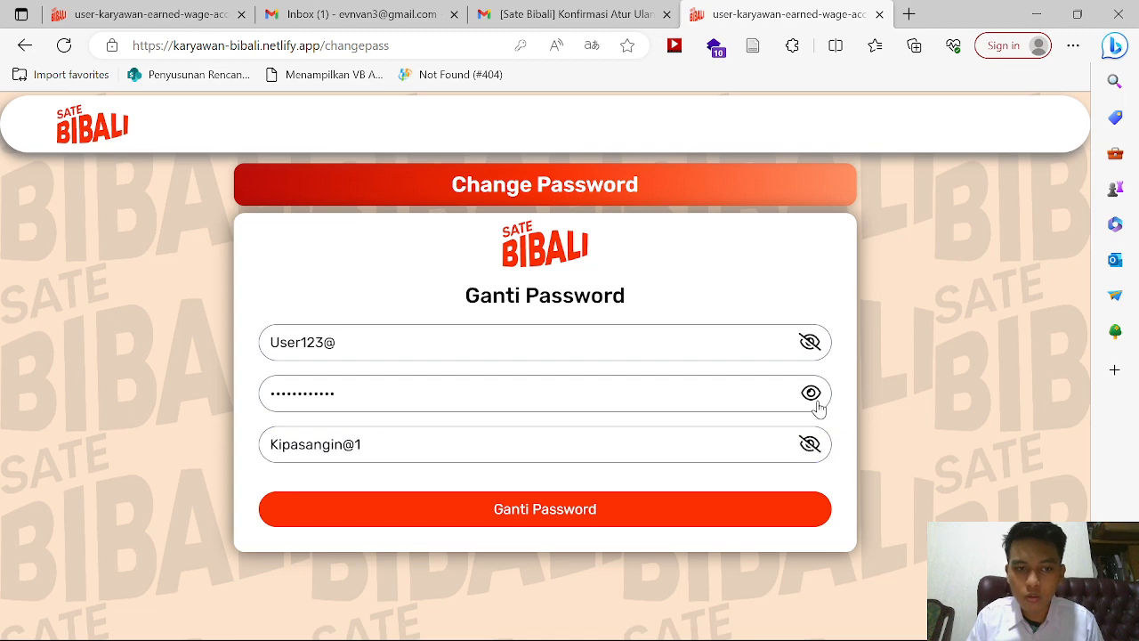
pyautogui.click(815, 400)
pyautogui.click(678, 518)
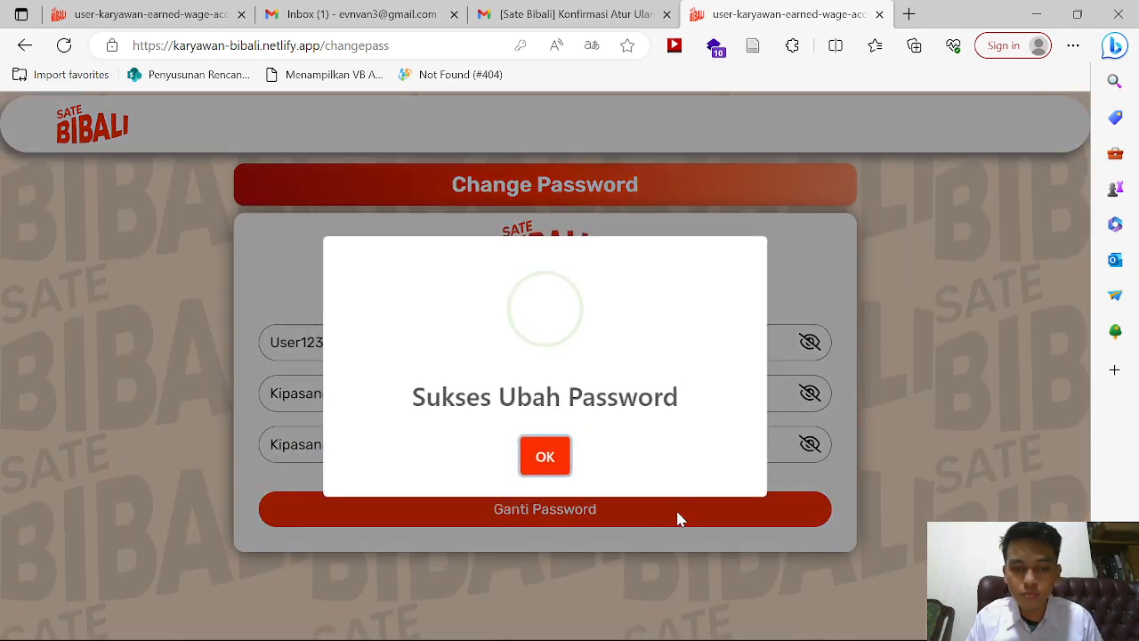
pyautogui.click(543, 457)
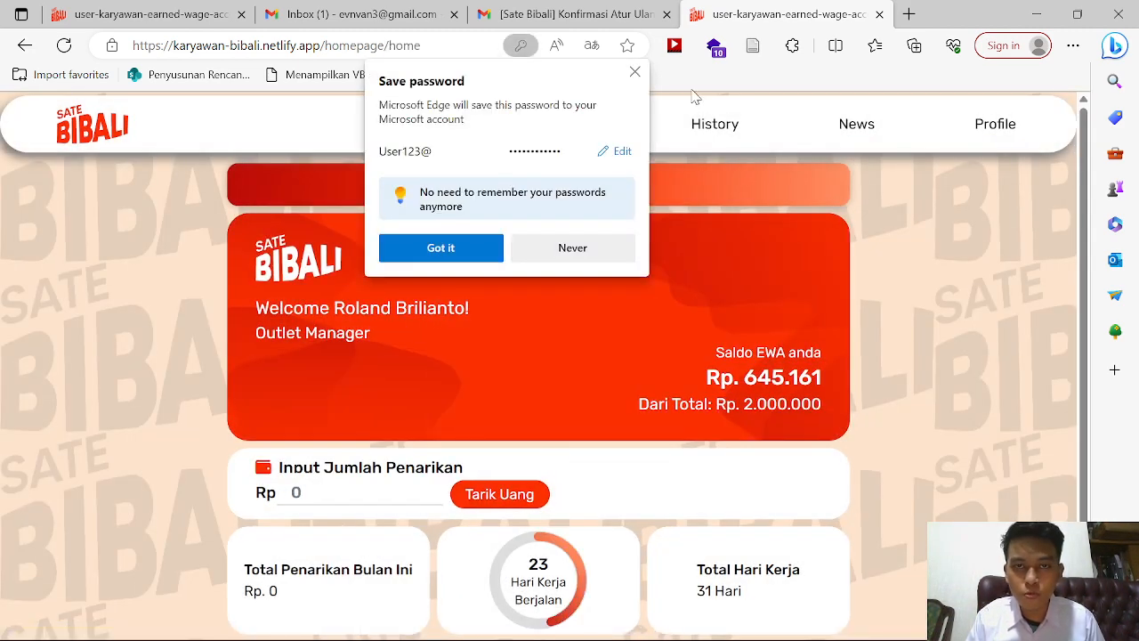
# Step: Dismiss the browser's save-password offer and log out from the Profile page
pyautogui.click(635, 71)
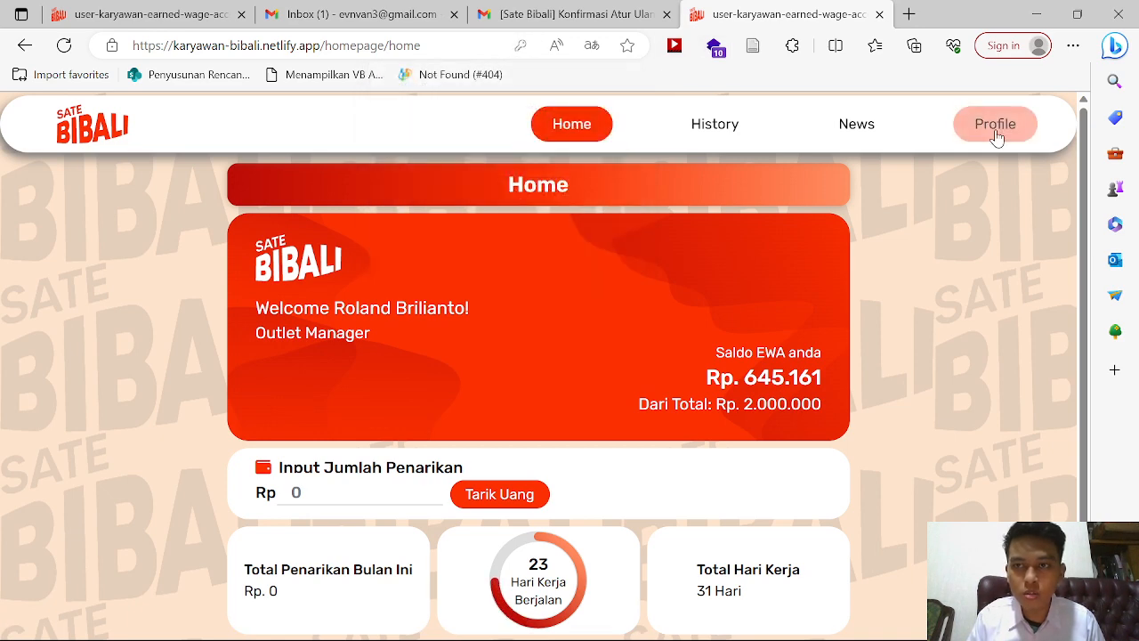
pyautogui.click(994, 124)
pyautogui.scroll(-5, 722, 404)
pyautogui.scroll(1, 623, 498)
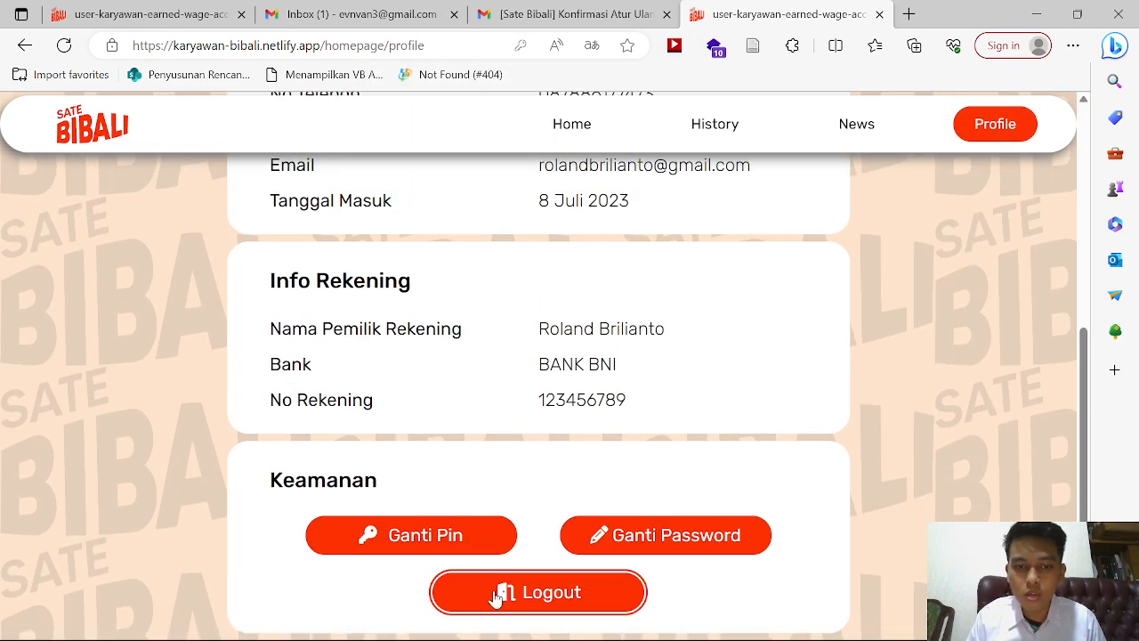
pyautogui.click(498, 596)
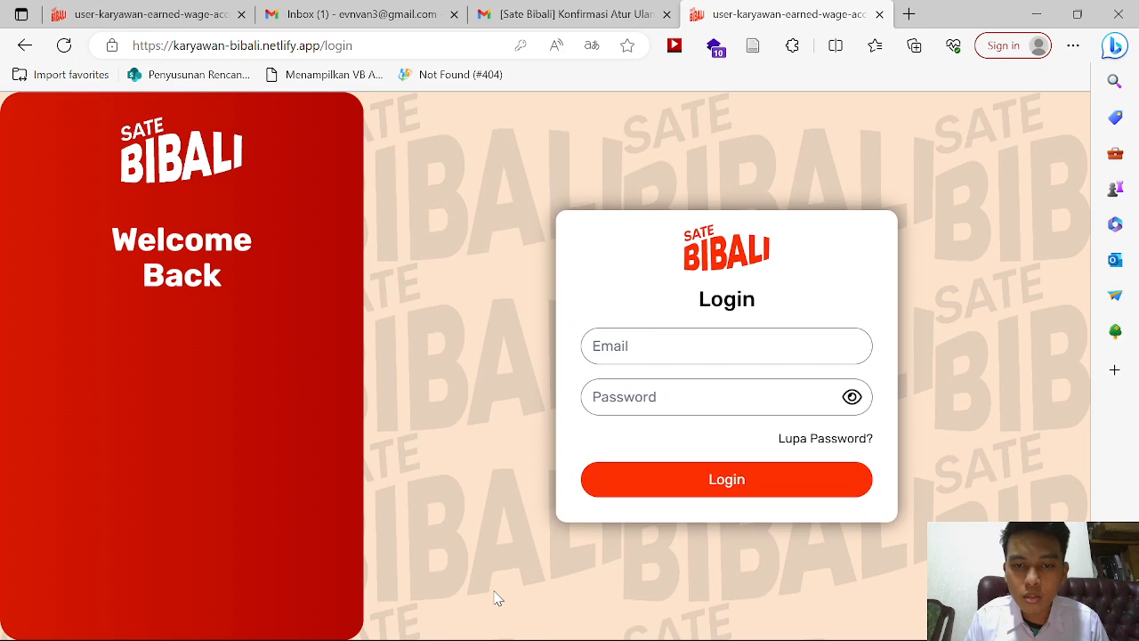
pyautogui.click(635, 361)
# Step: Autofill the saved employee email and try signing in with the old password
pyautogui.click(637, 410)
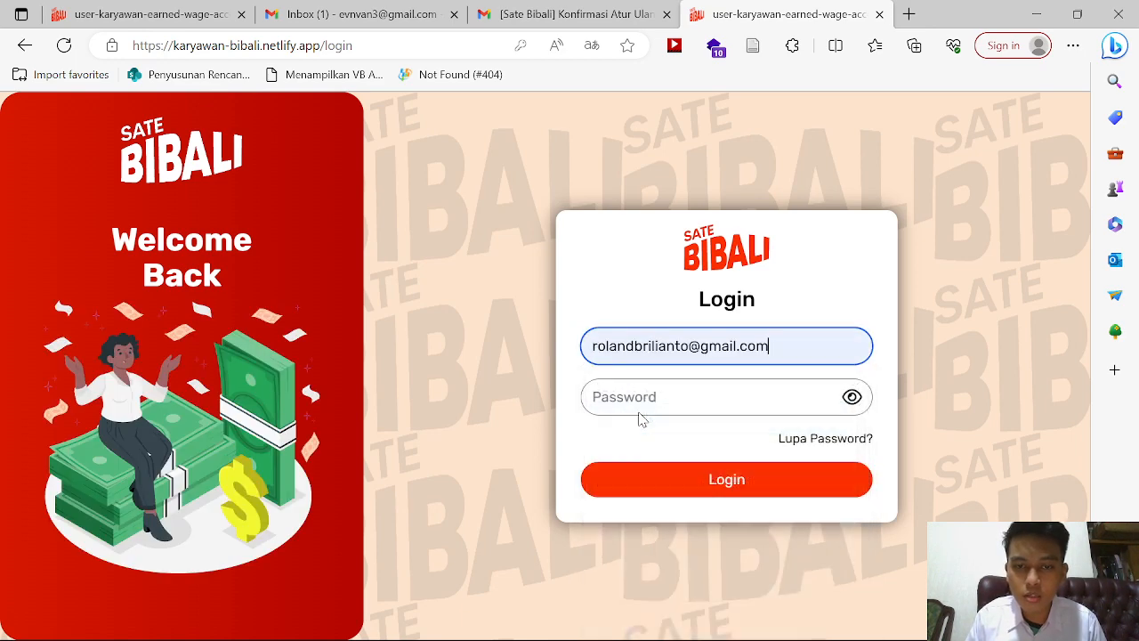
pyautogui.click(632, 410)
pyautogui.write('••')
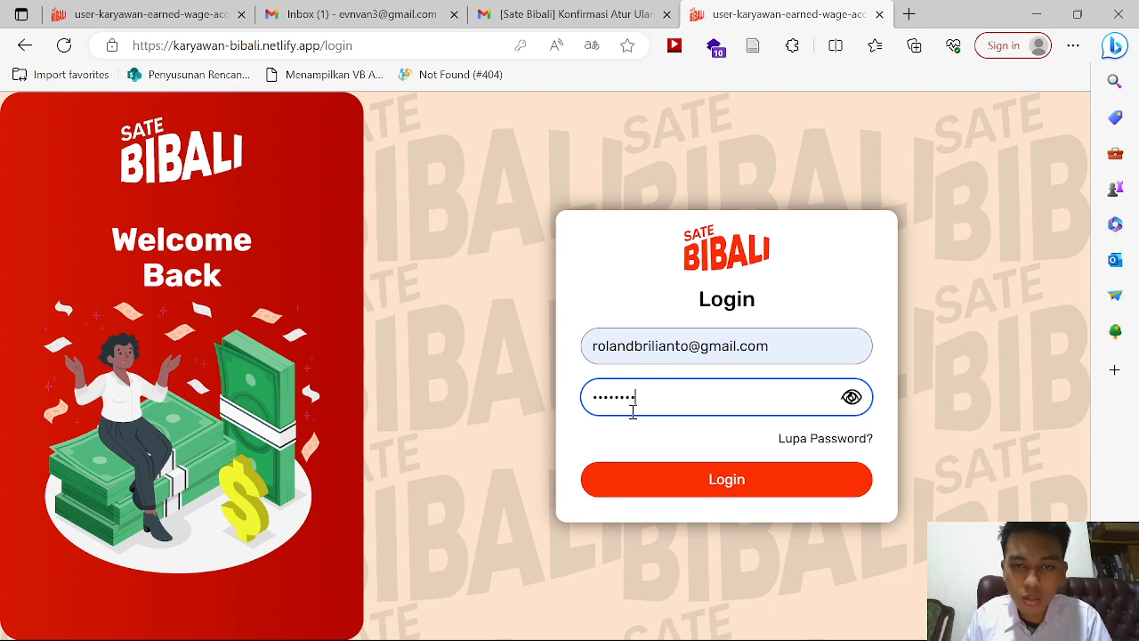
pyautogui.click(852, 397)
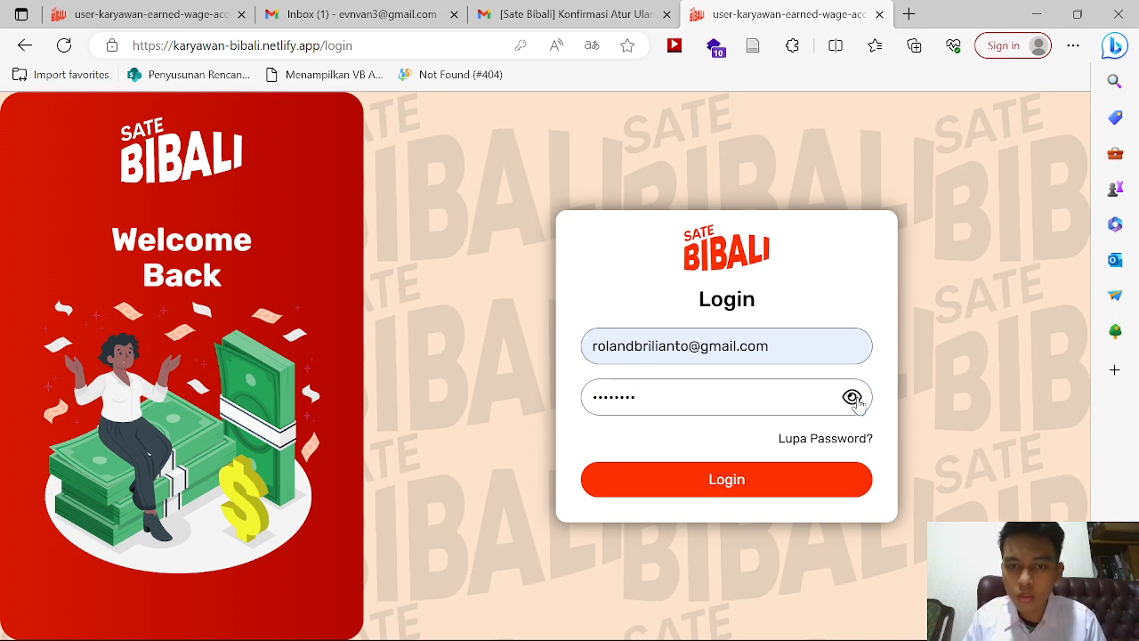
pyautogui.click(735, 479)
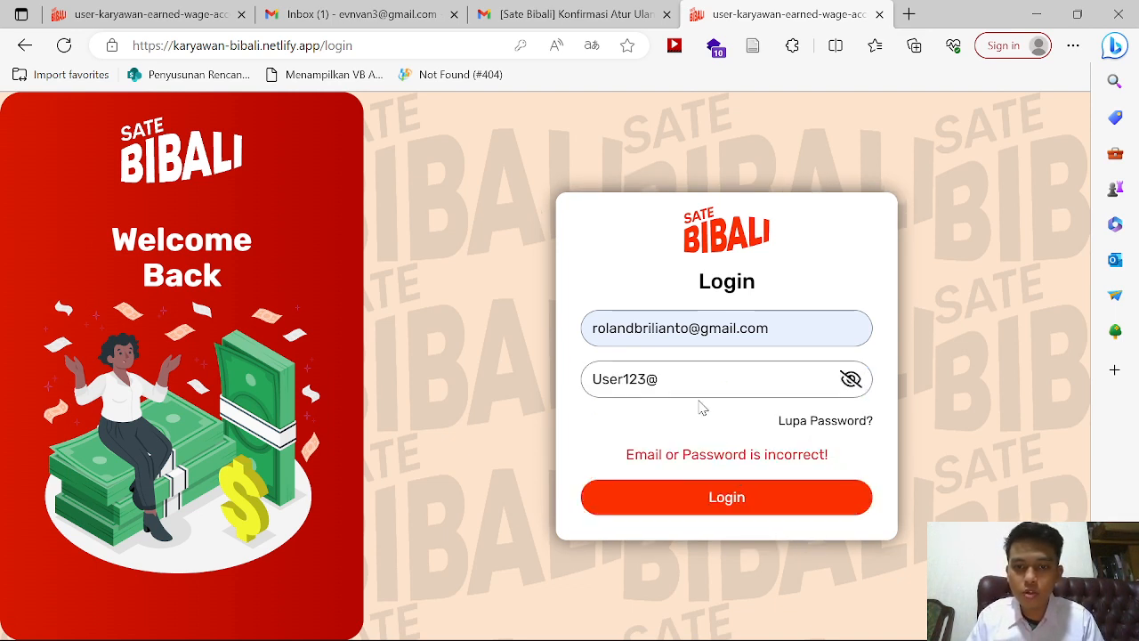
# Step: Log in with the new password instead and dismiss Edge's save-password and translation offers
pyautogui.click(686, 371)
pyautogui.hotkey('ctrl', 'a')
pyautogui.write('K')
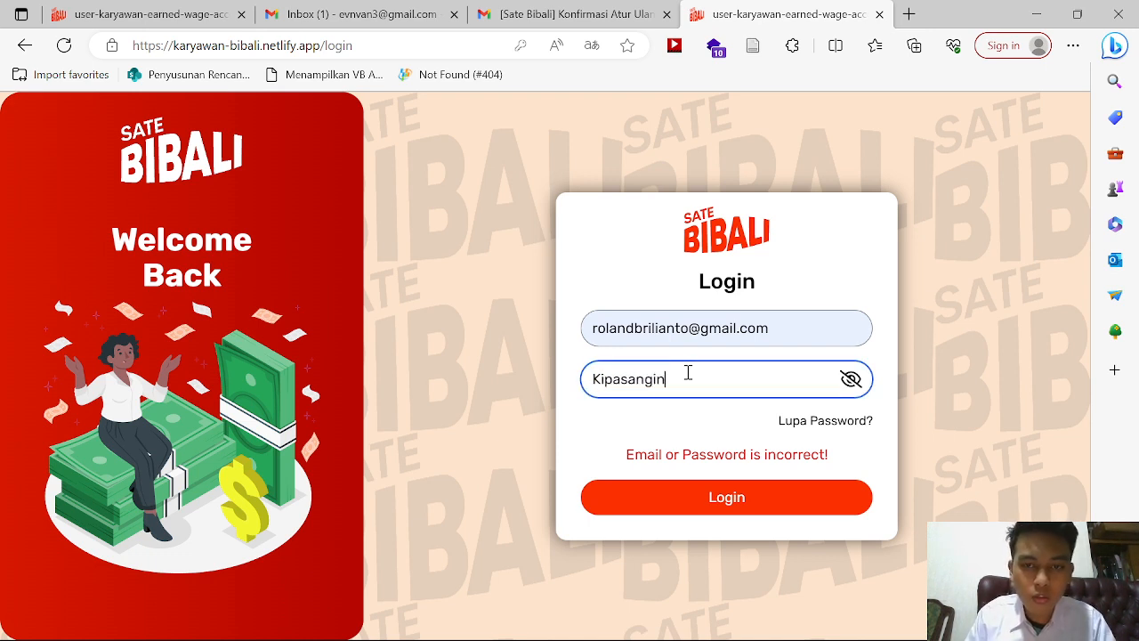
pyautogui.click(650, 490)
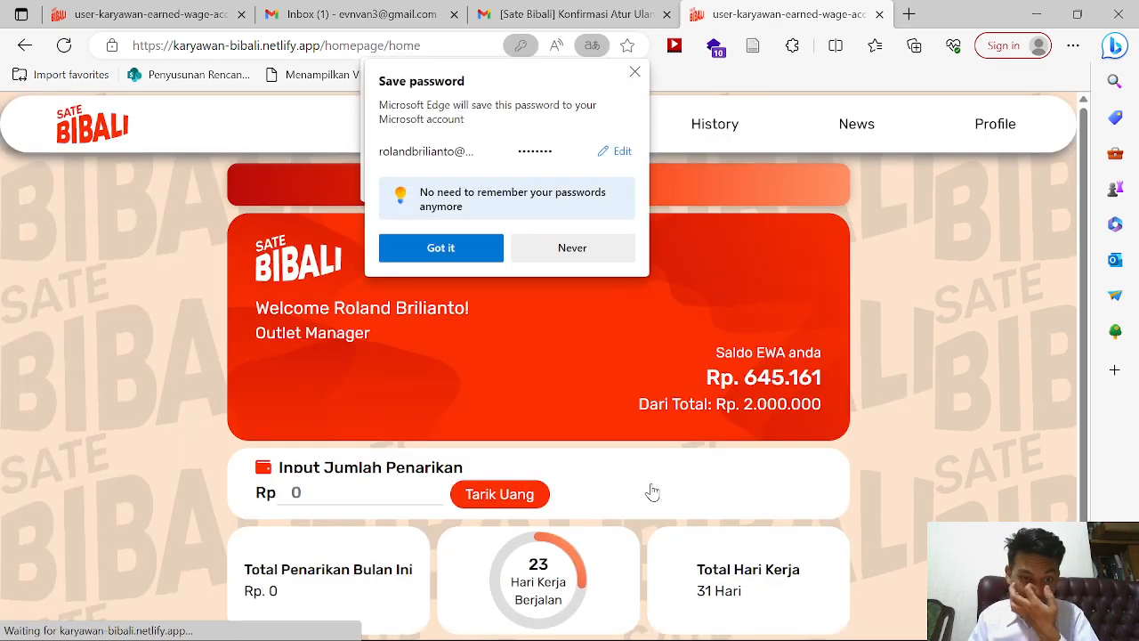
pyautogui.click(635, 71)
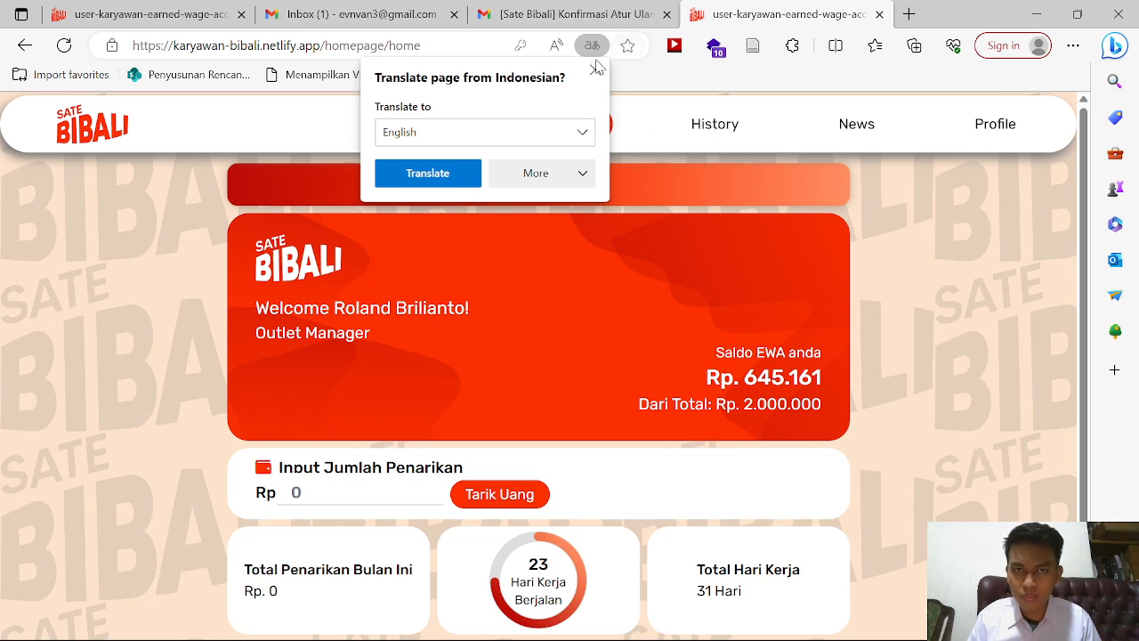
pyautogui.click(596, 69)
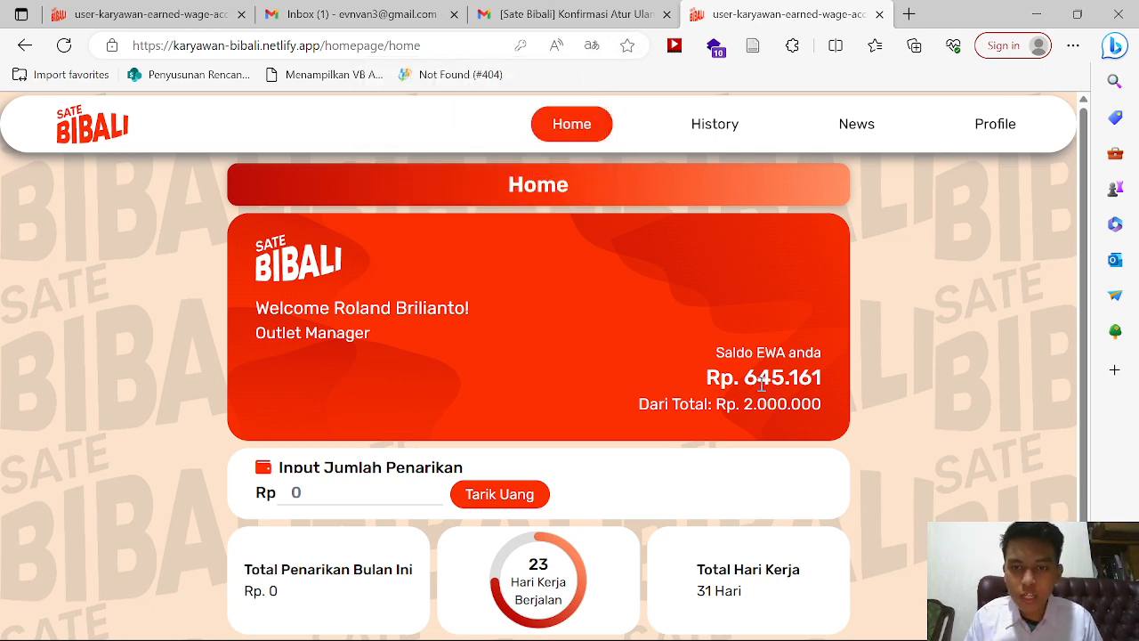
# Step: Withdraw Rp. 100.000 from the Rp. 645.161 balance, confirming with the PIN
pyautogui.doubleClick(762, 383)
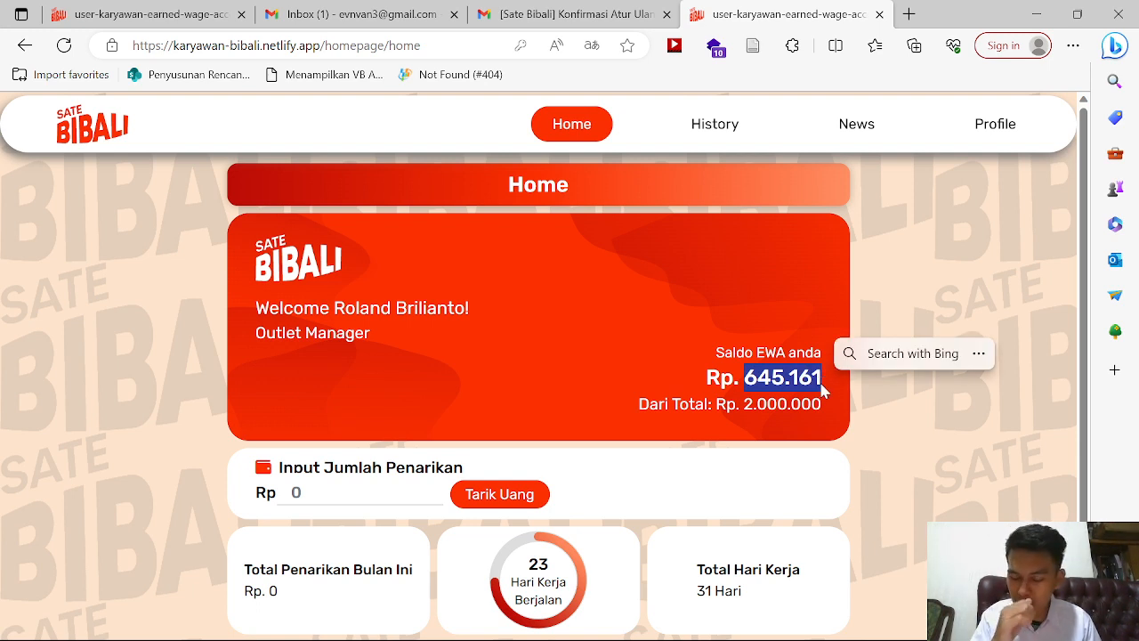
pyautogui.click(883, 490)
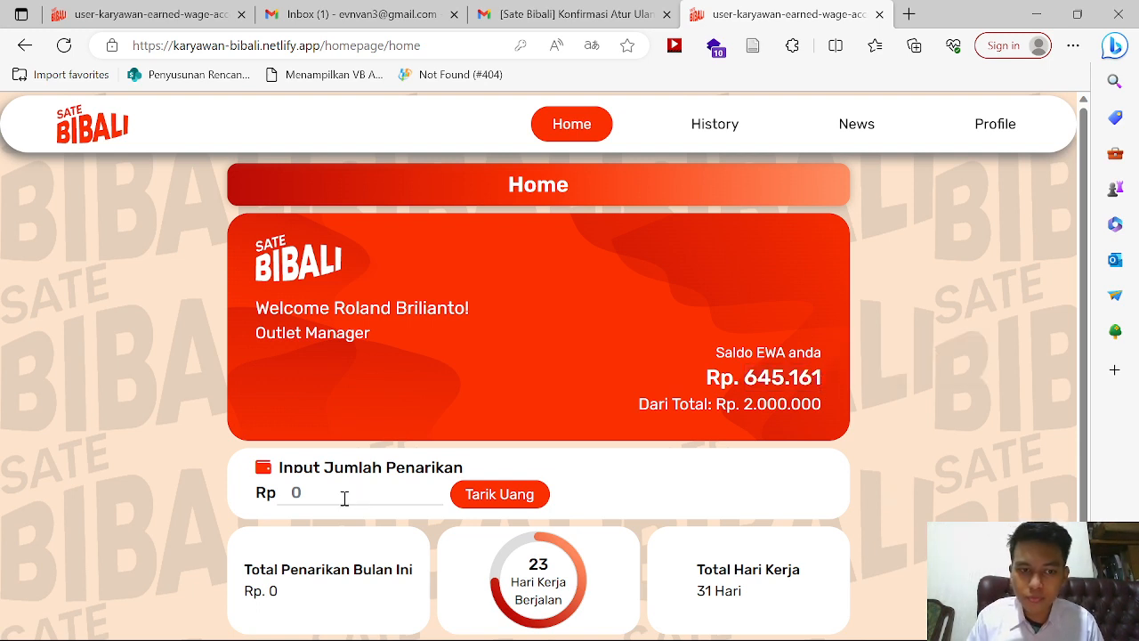
pyautogui.write('1000000')
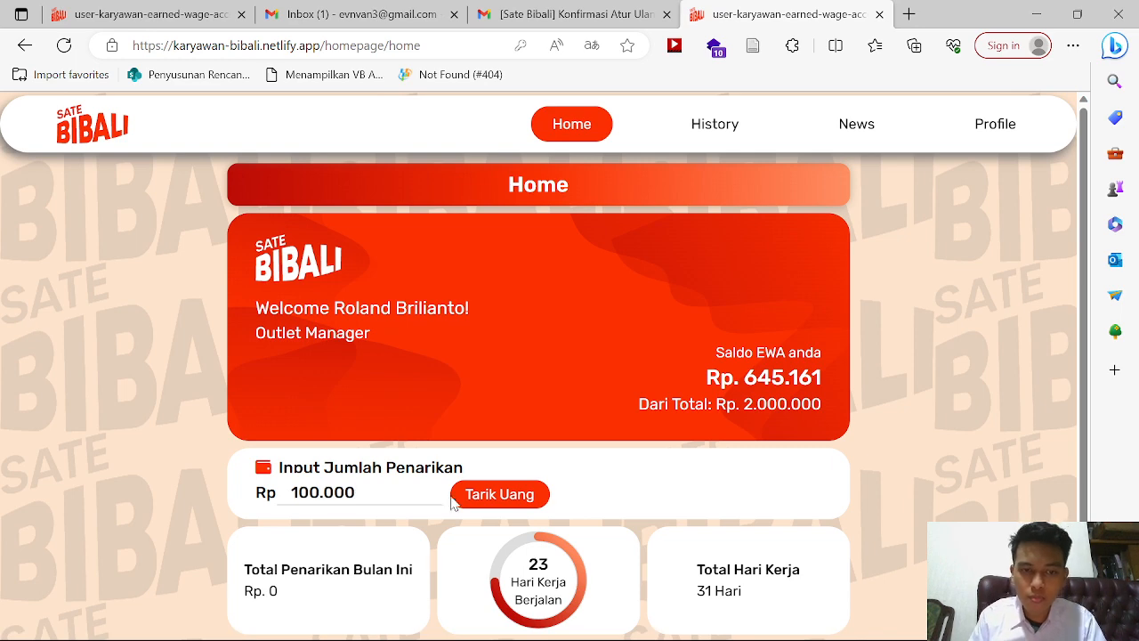
pyautogui.click(489, 508)
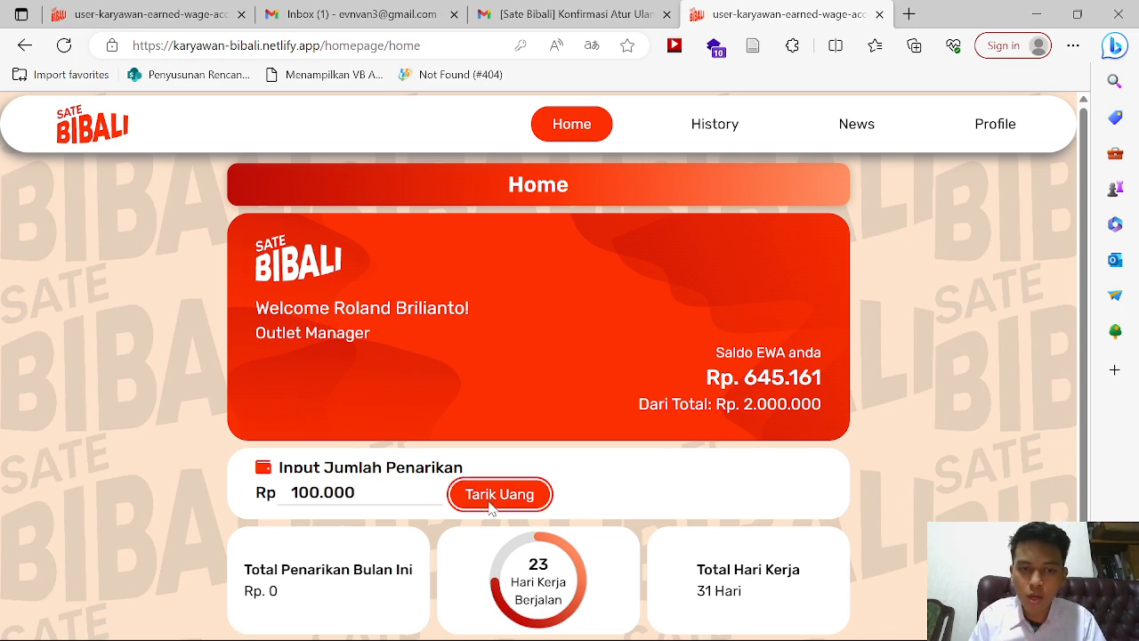
pyautogui.click(486, 608)
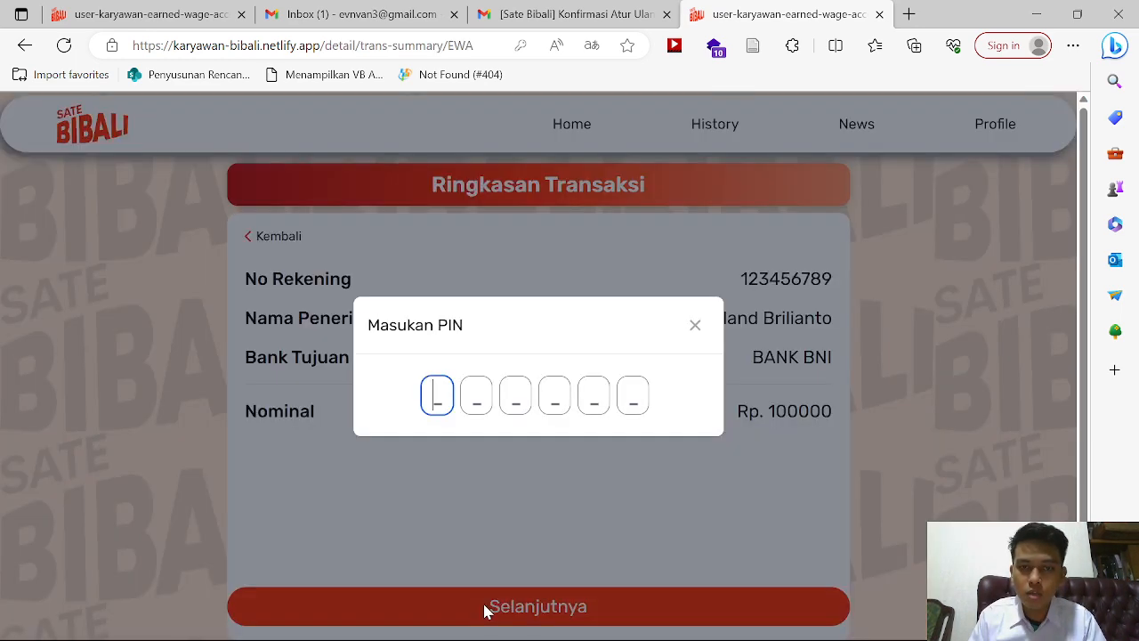
pyautogui.write('123456')
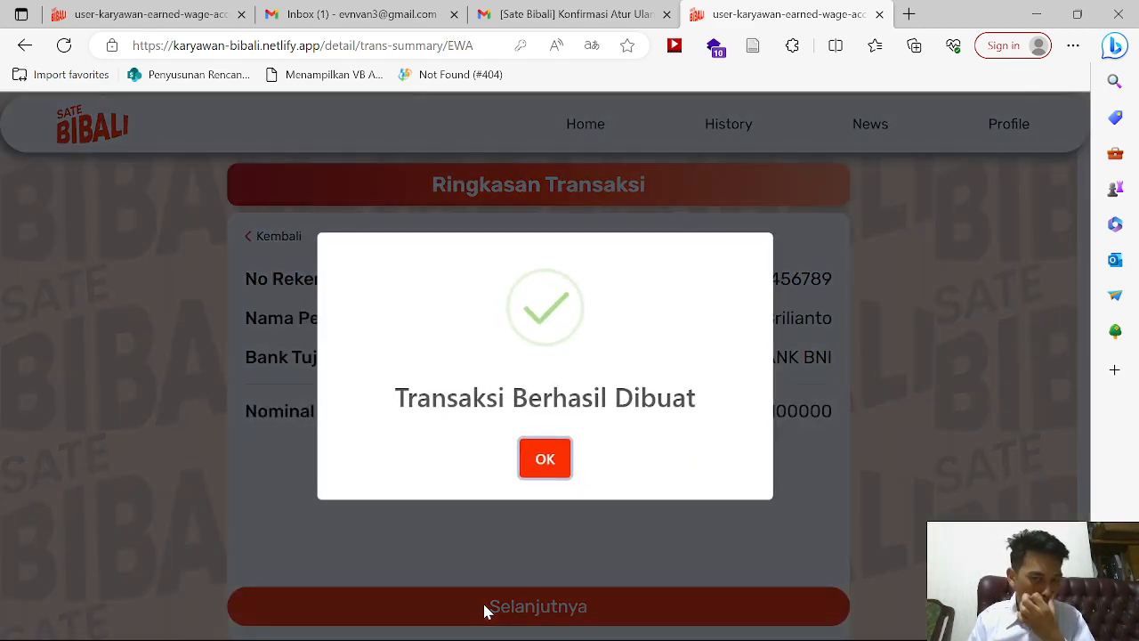
pyautogui.click(548, 462)
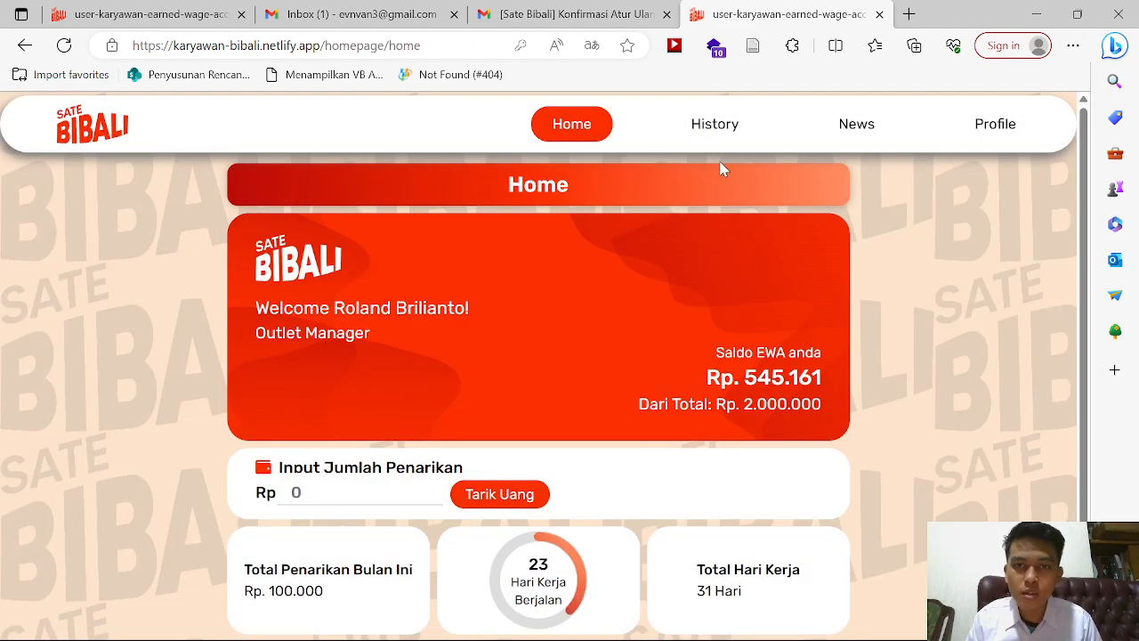
pyautogui.click(725, 131)
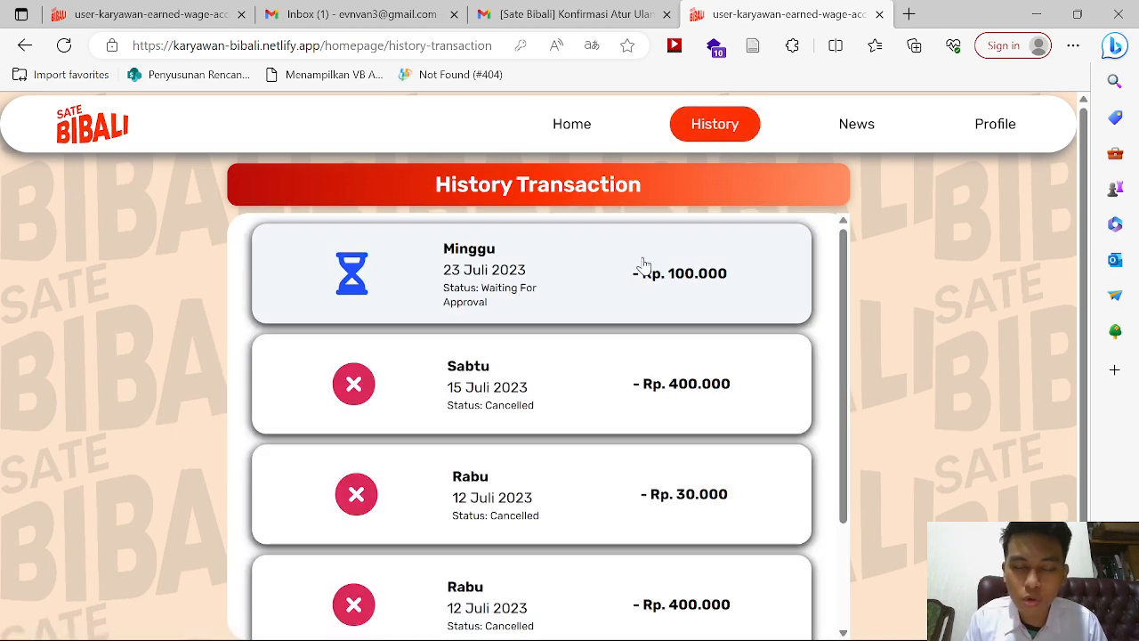
pyautogui.click(643, 265)
pyautogui.scroll(-2, 661, 419)
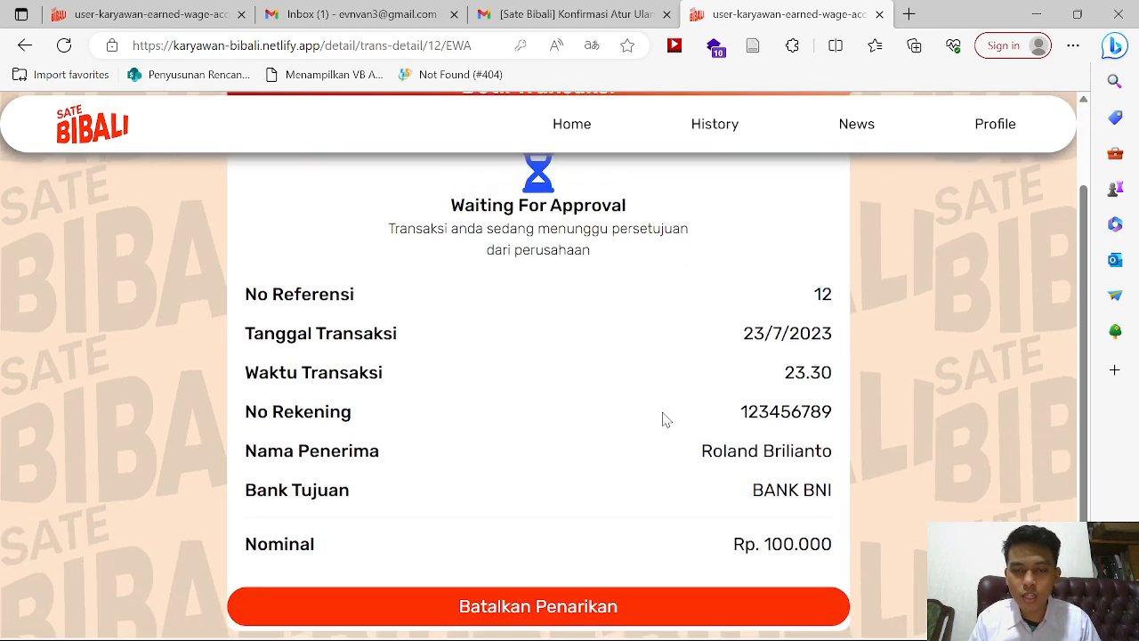
pyautogui.scroll(2, 661, 419)
pyautogui.scroll(-2, 663, 419)
pyautogui.scroll(2, 663, 418)
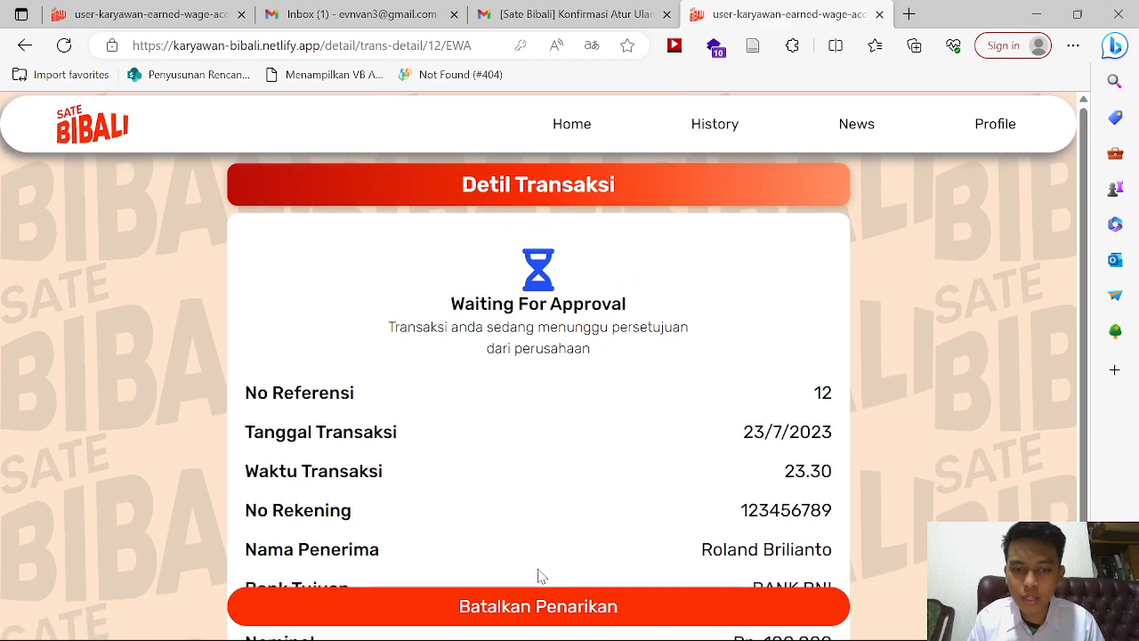
pyautogui.click(583, 134)
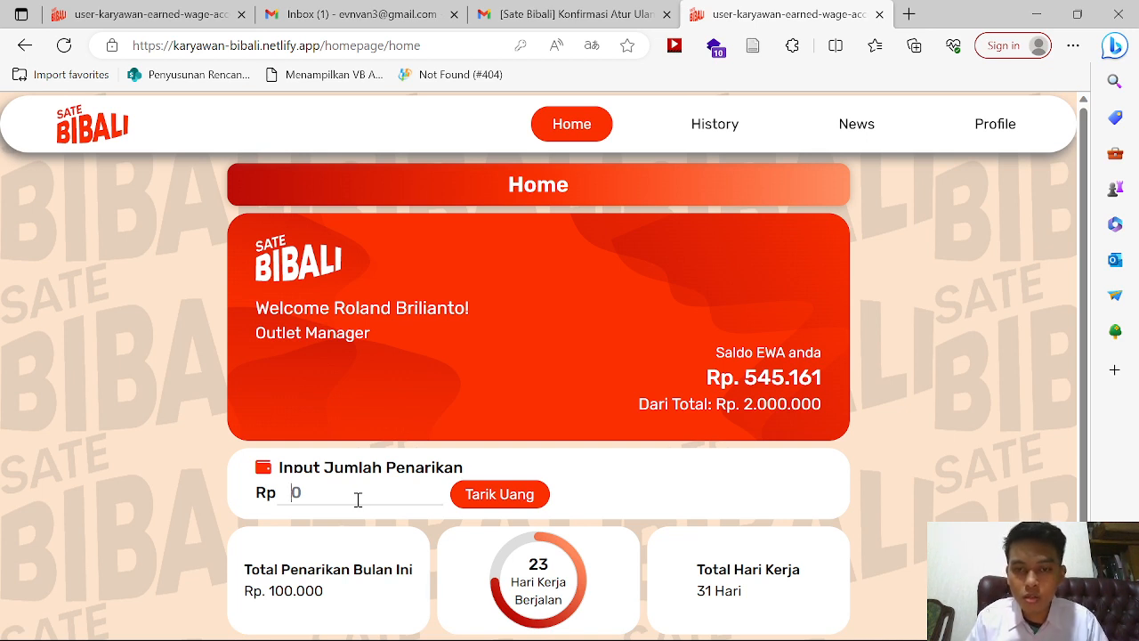
# Step: Withdraw Rp. 600.000 to BANK BNI, confirming with the PIN, leaving a Rp. 0 balance
pyautogui.write('0000')
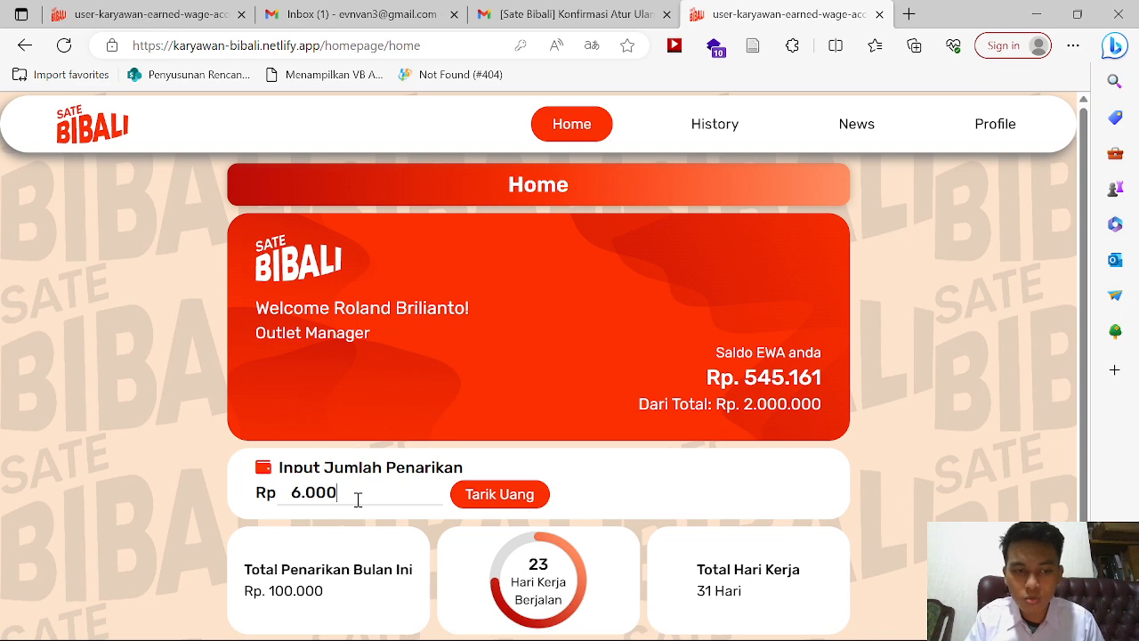
pyautogui.click(490, 501)
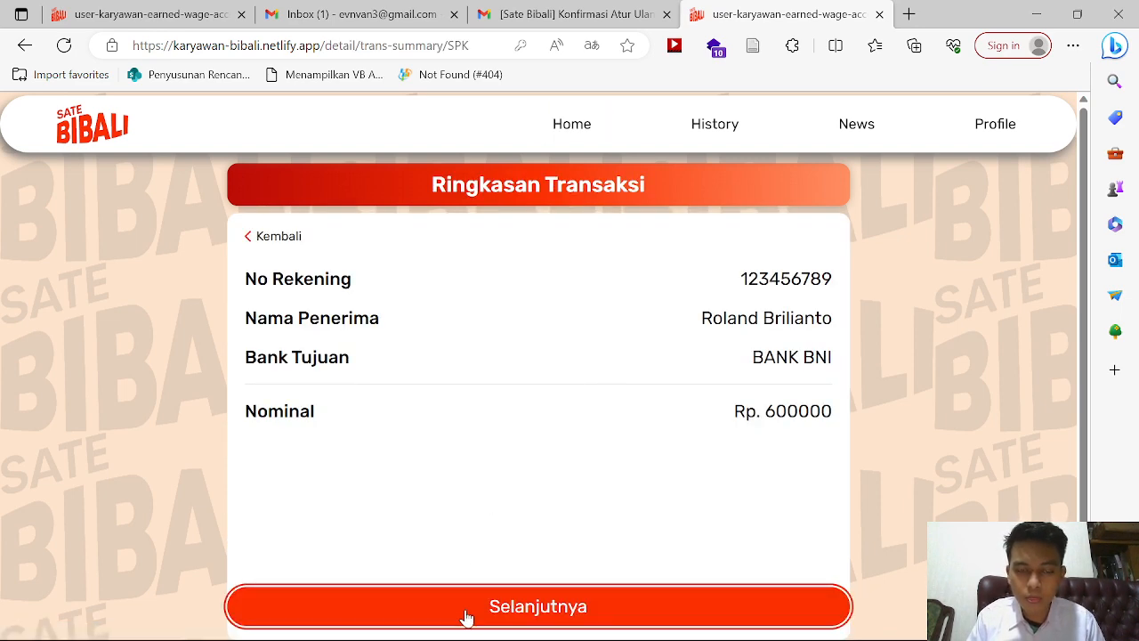
pyautogui.click(466, 613)
pyautogui.write('123456')
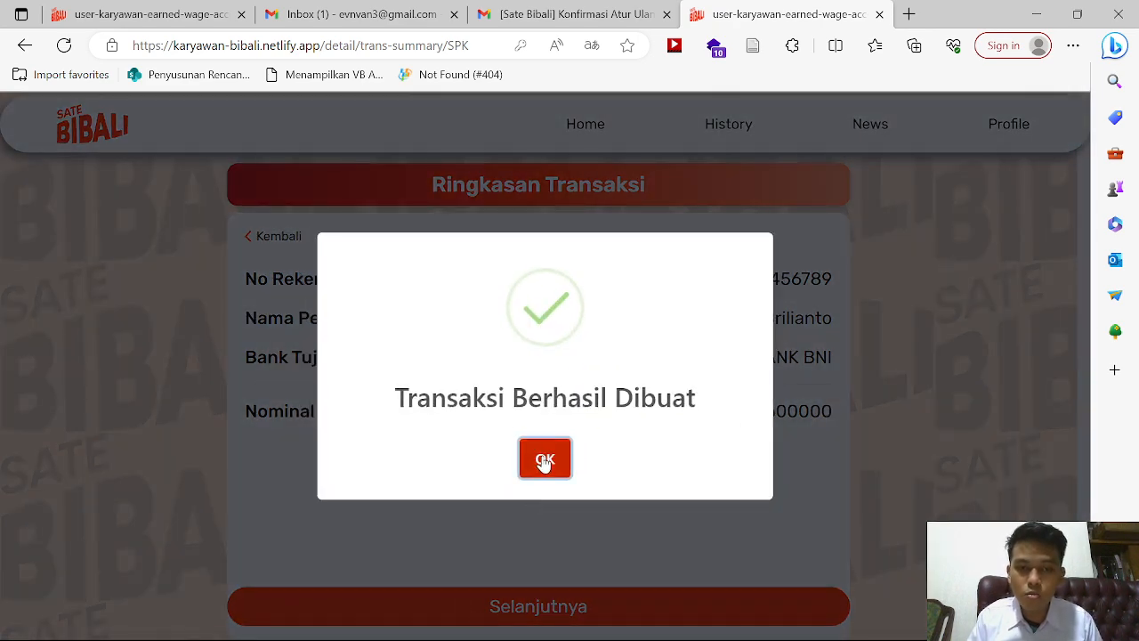
pyautogui.click(544, 461)
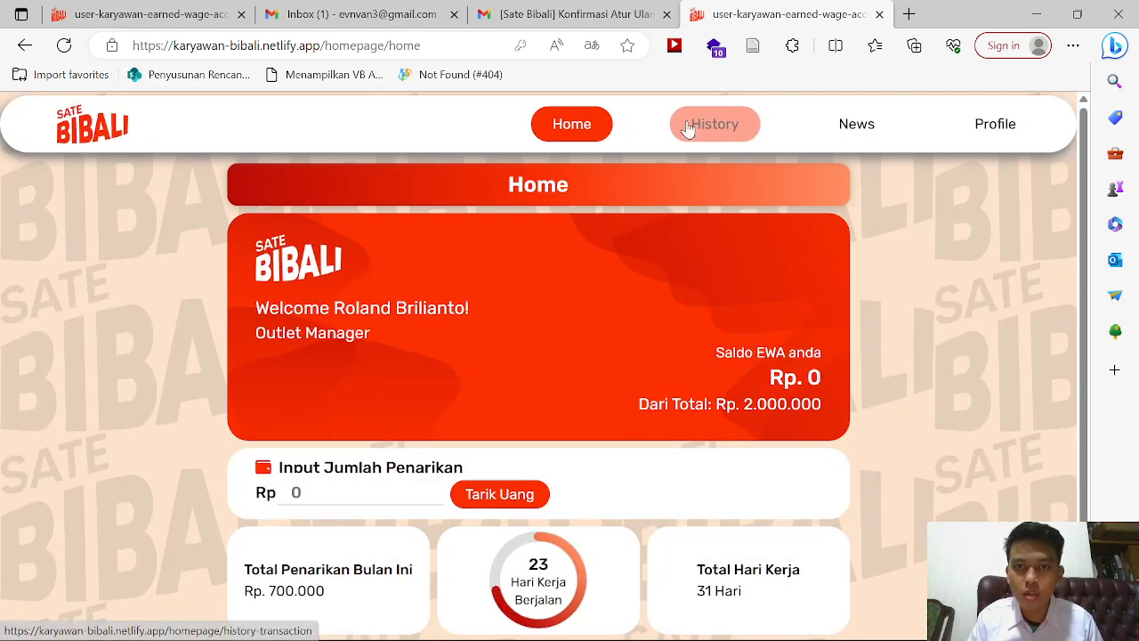
# Step: Review the withdrawal history with its pending Rp. 600.000 entry, then glance at News
pyautogui.click(688, 125)
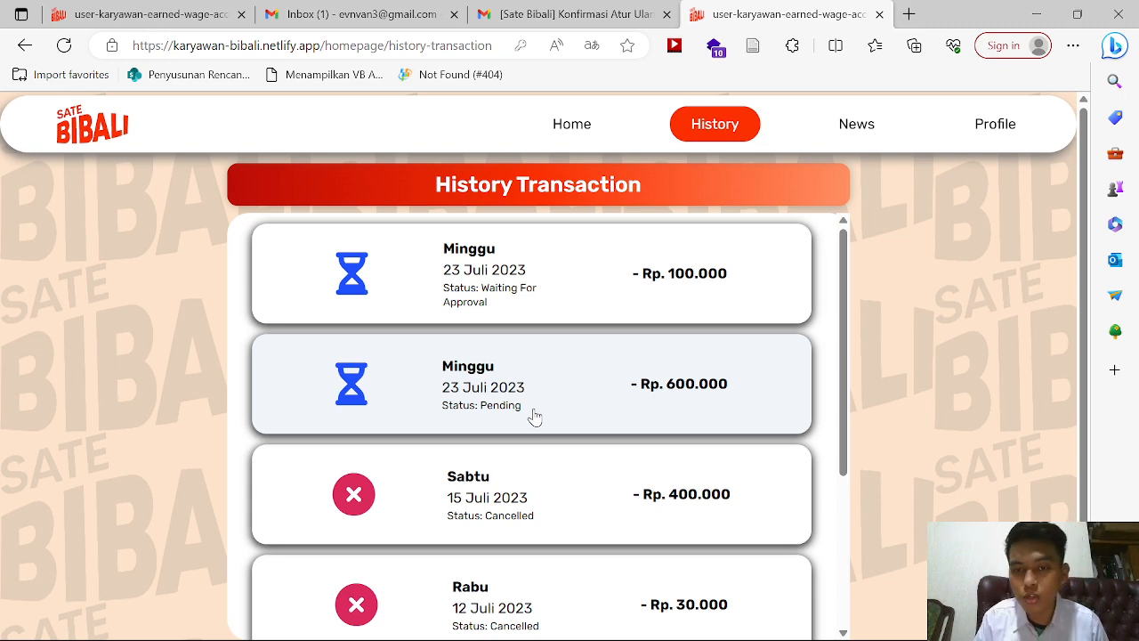
pyautogui.scroll(-1, 534, 415)
pyautogui.scroll(1, 534, 414)
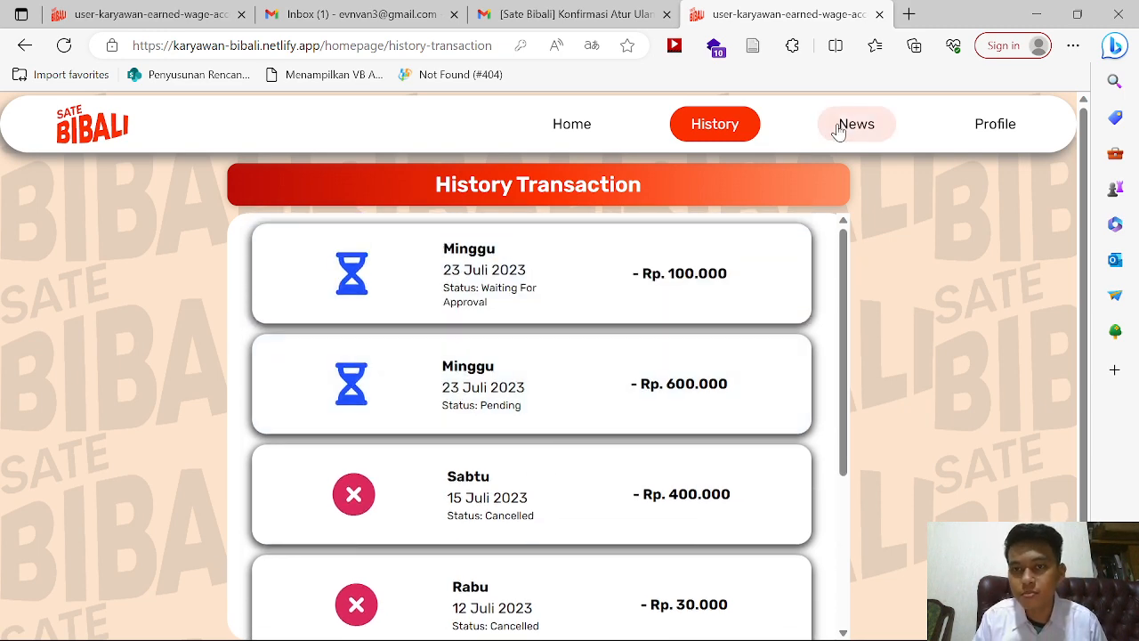
pyautogui.click(841, 130)
# Step: Scroll the Profile page down to Keamanan and open Ganti Pin
pyautogui.click(994, 133)
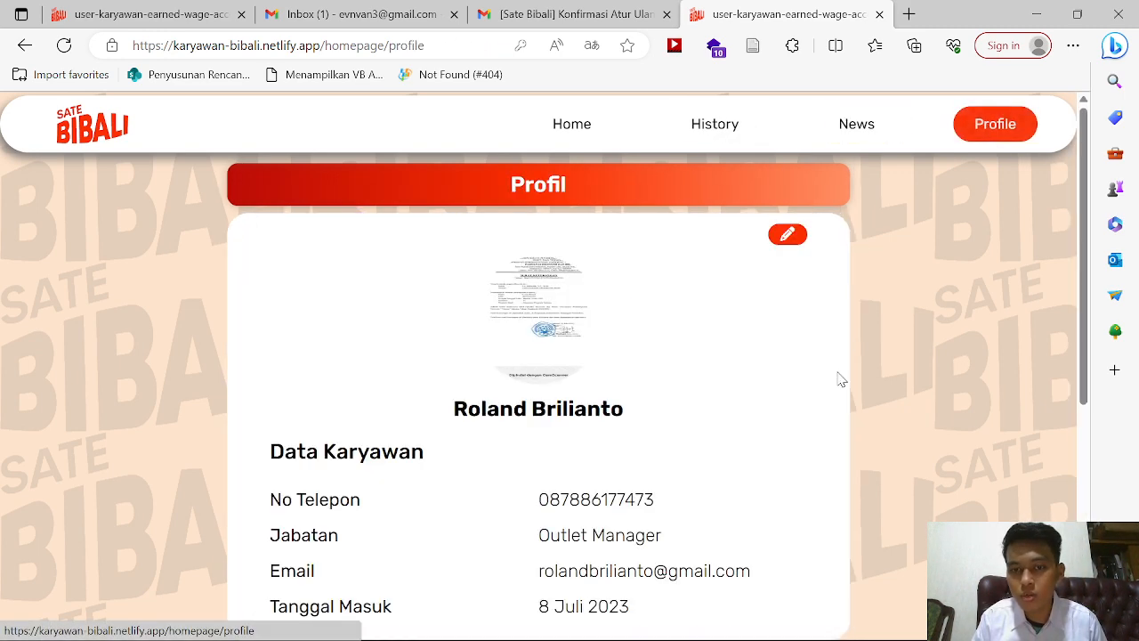
pyautogui.scroll(-3, 841, 380)
pyautogui.scroll(-2, 841, 380)
pyautogui.scroll(5, 841, 380)
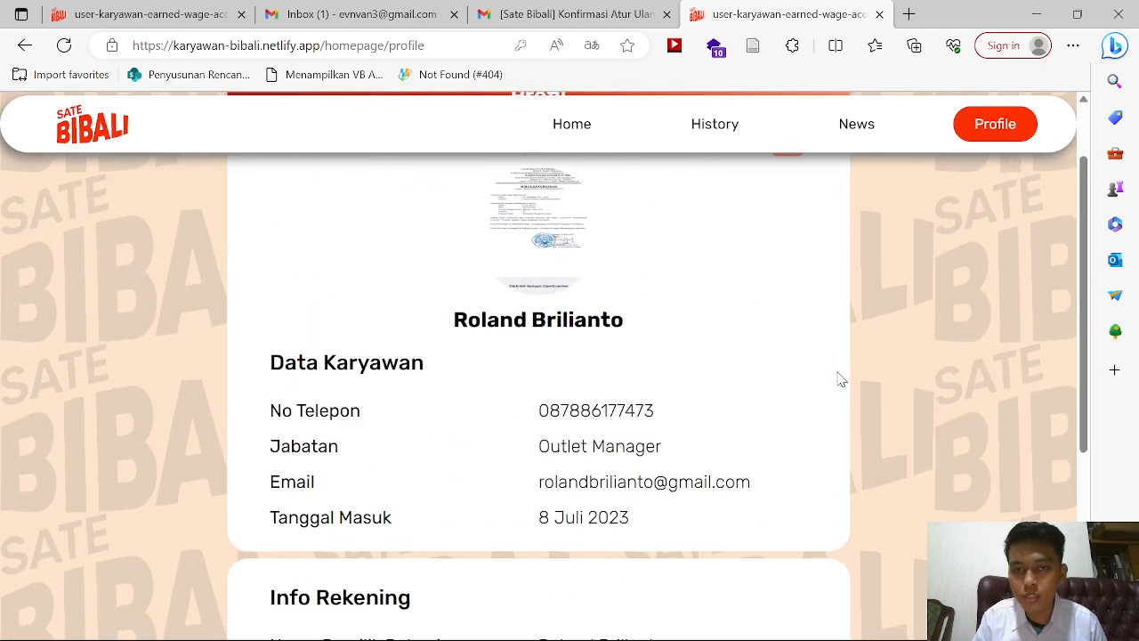
pyautogui.scroll(-5, 841, 380)
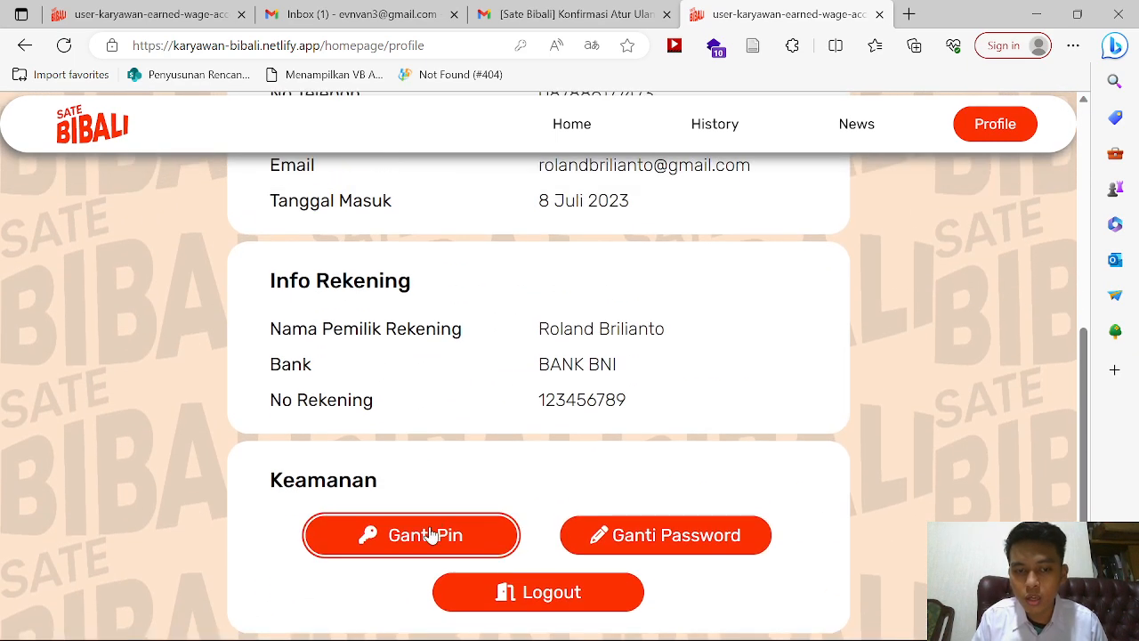
pyautogui.click(436, 534)
# Step: Enter the old PIN, new PIN and confirmation, then submit the change
pyautogui.click(438, 300)
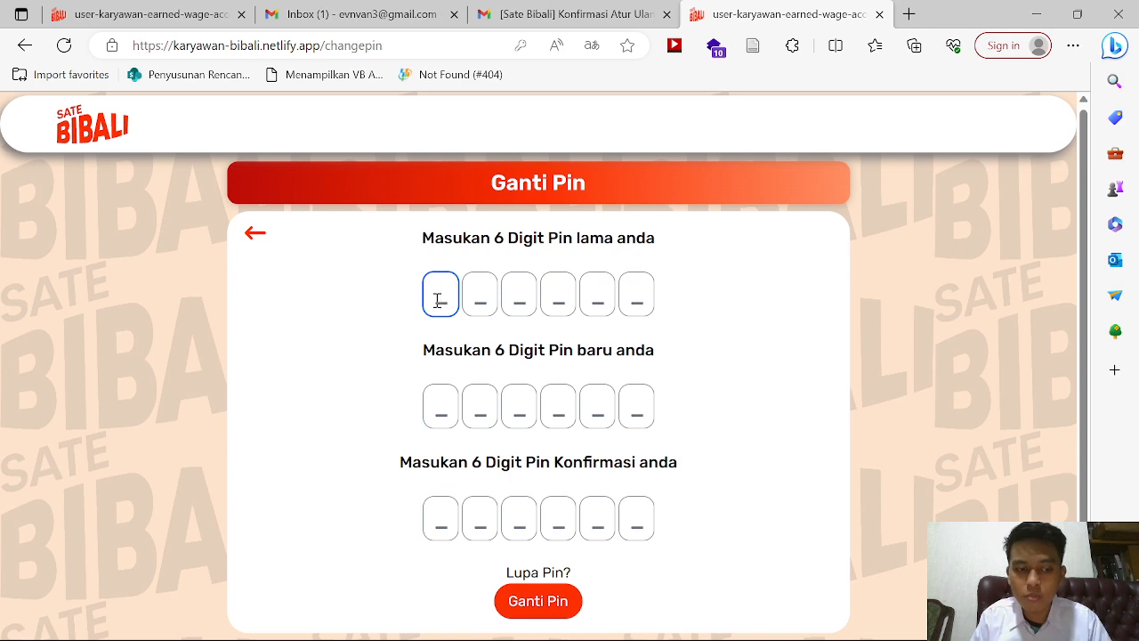
pyautogui.write('••••')
pyautogui.press('BackSpace')
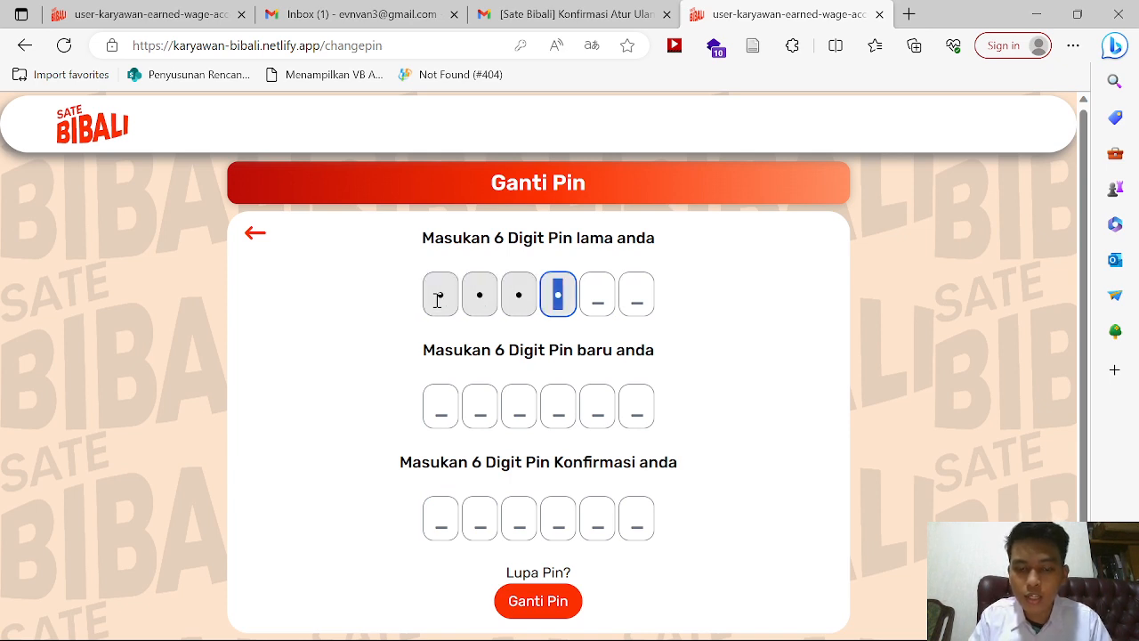
pyautogui.press('BackSpace')
pyautogui.press('BackSpace')
pyautogui.press('BackSpace')
pyautogui.press('BackSpace')
pyautogui.write('••••')
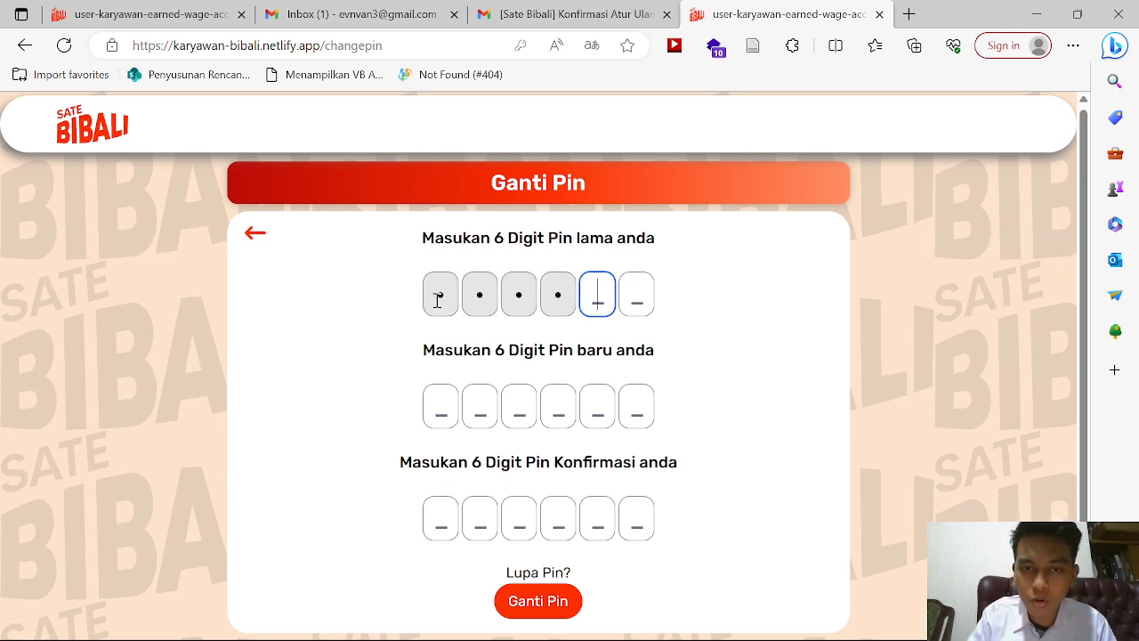
pyautogui.write('••')
pyautogui.click(429, 406)
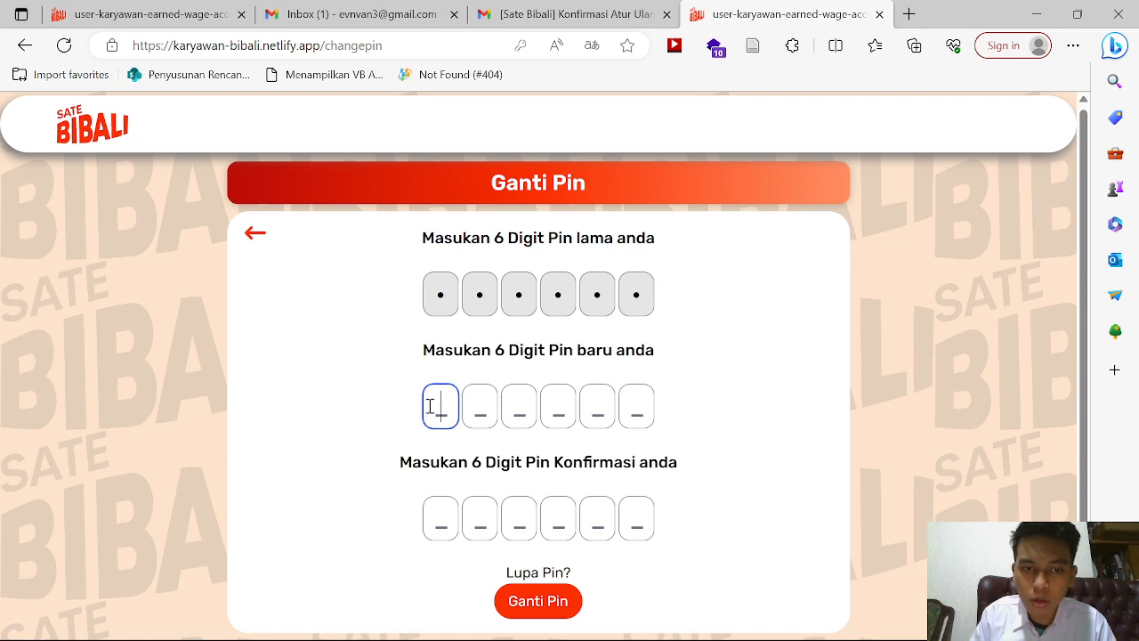
pyautogui.write('••••••')
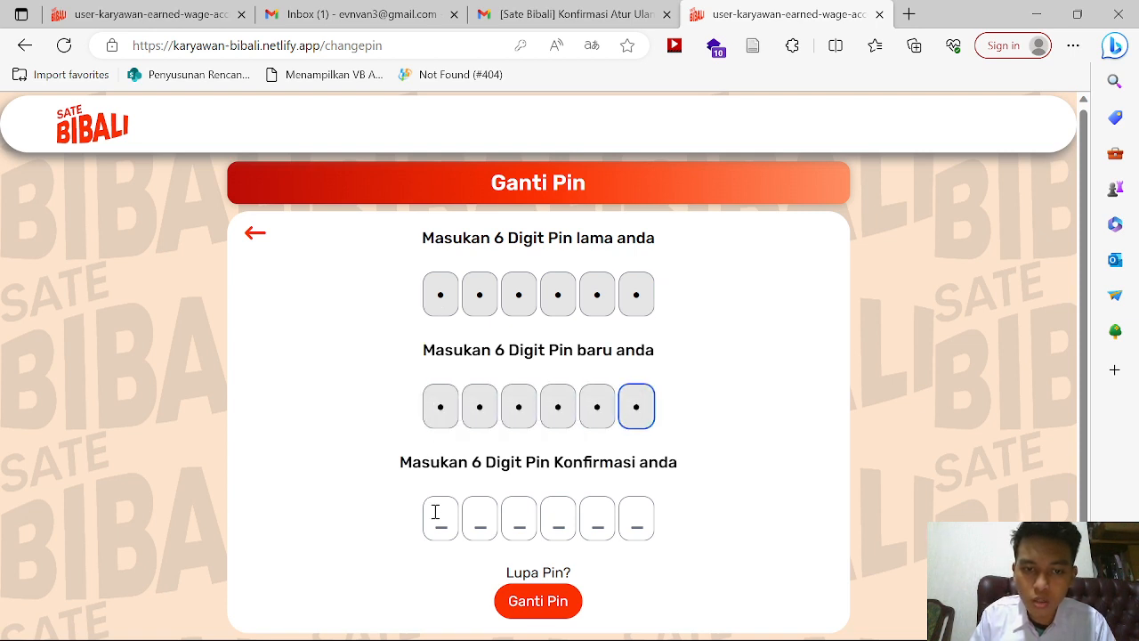
pyautogui.click(437, 516)
pyautogui.write('••••••')
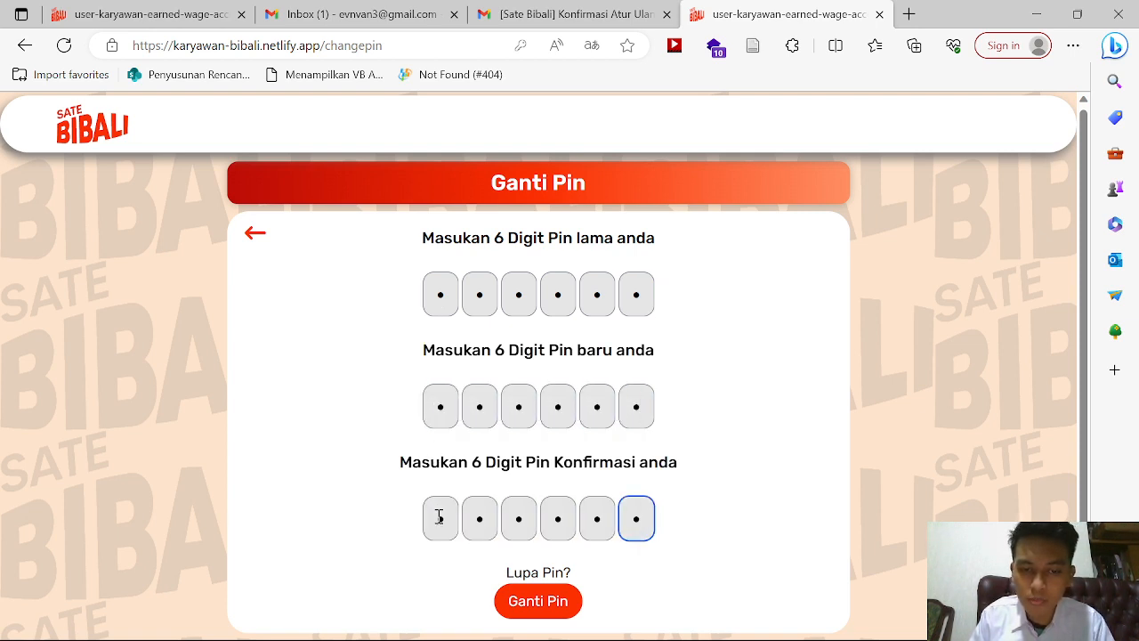
pyautogui.click(501, 601)
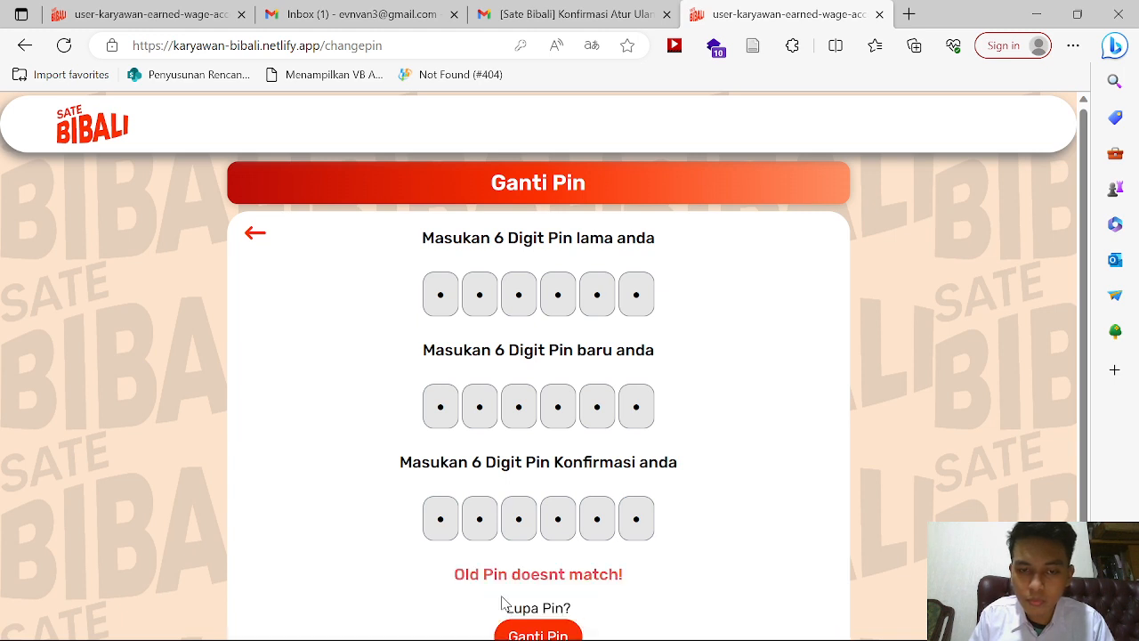
# Step: Re-enter the old PIN and the confirmation PIN, then resubmit
pyautogui.click(635, 299)
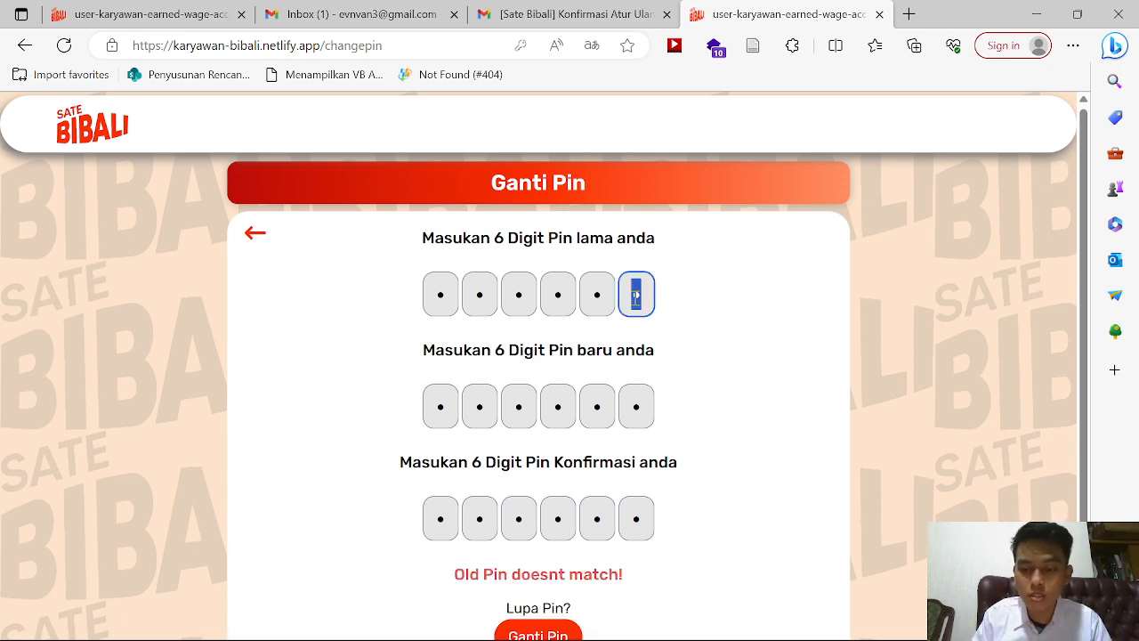
pyautogui.press('BackSpace')
pyautogui.press('BackSpace')
pyautogui.press('BackSpace')
pyautogui.press('BackSpace')
pyautogui.press('BackSpace')
pyautogui.press('BackSpace')
pyautogui.write('123')
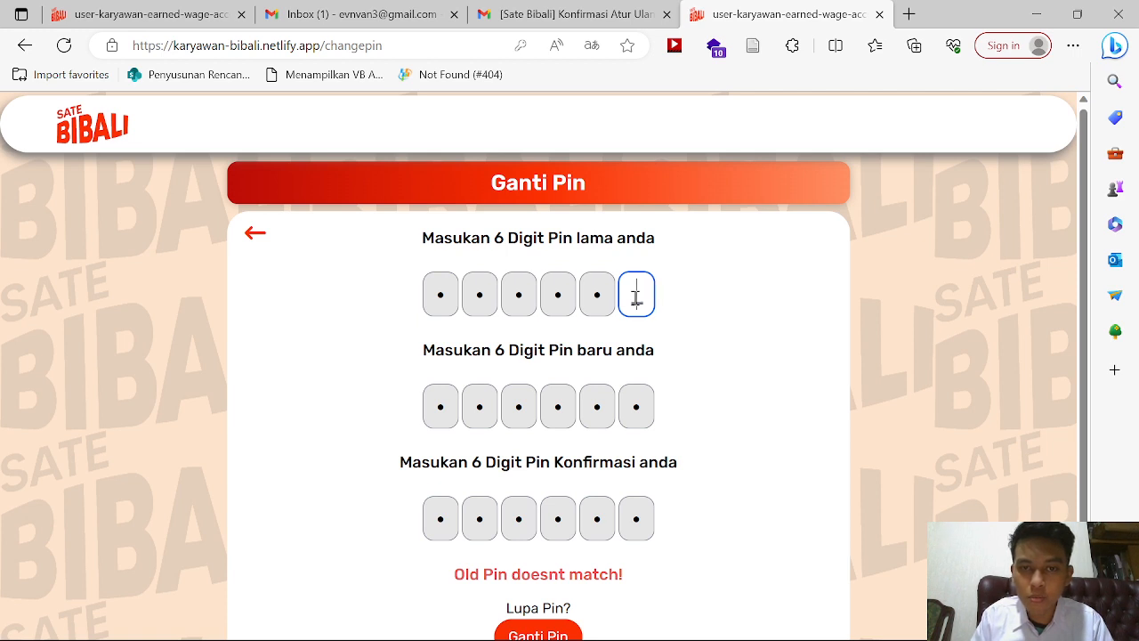
pyautogui.click(638, 504)
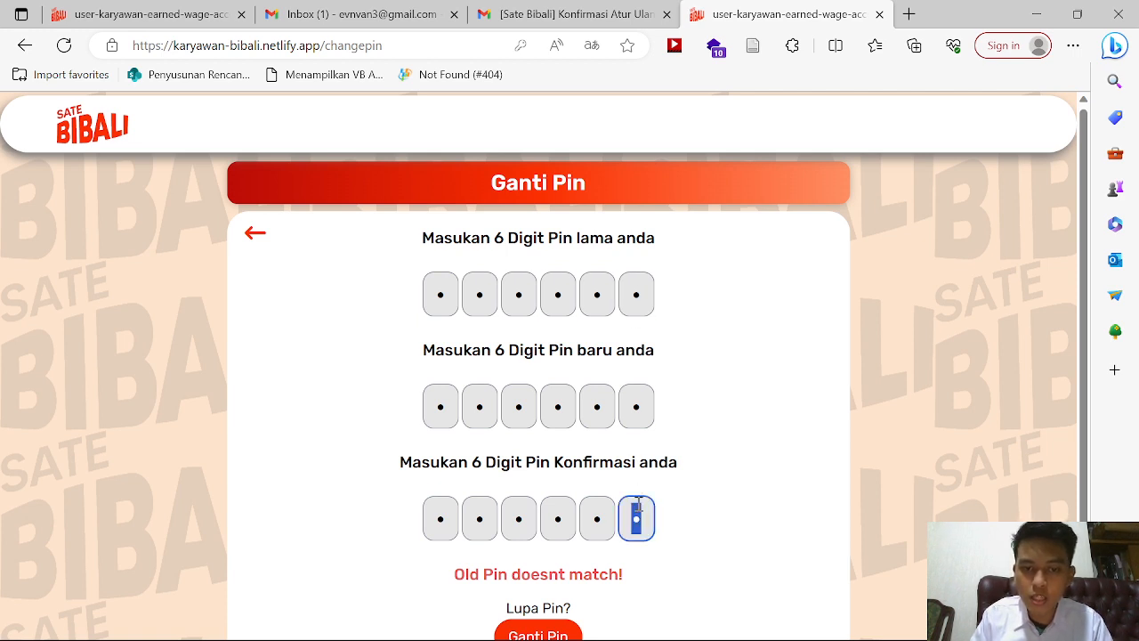
pyautogui.press('BackSpace')
pyautogui.press('BackSpace')
pyautogui.press('BackSpace')
pyautogui.press('BackSpace')
pyautogui.press('BackSpace')
pyautogui.press('BackSpace')
pyautogui.write('123456')
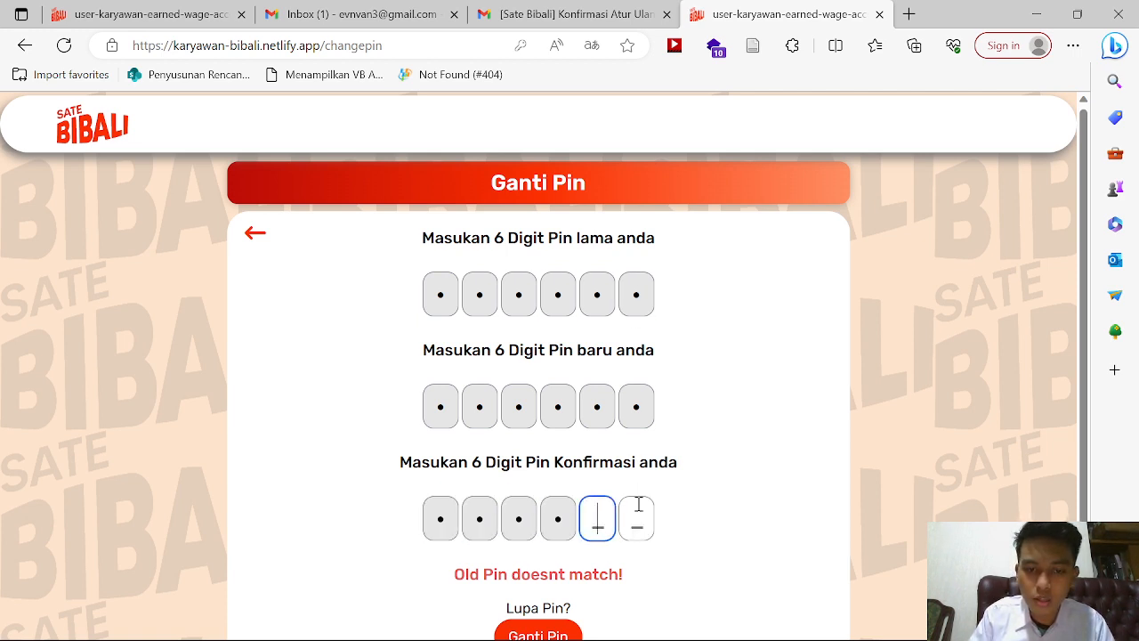
pyautogui.click(541, 634)
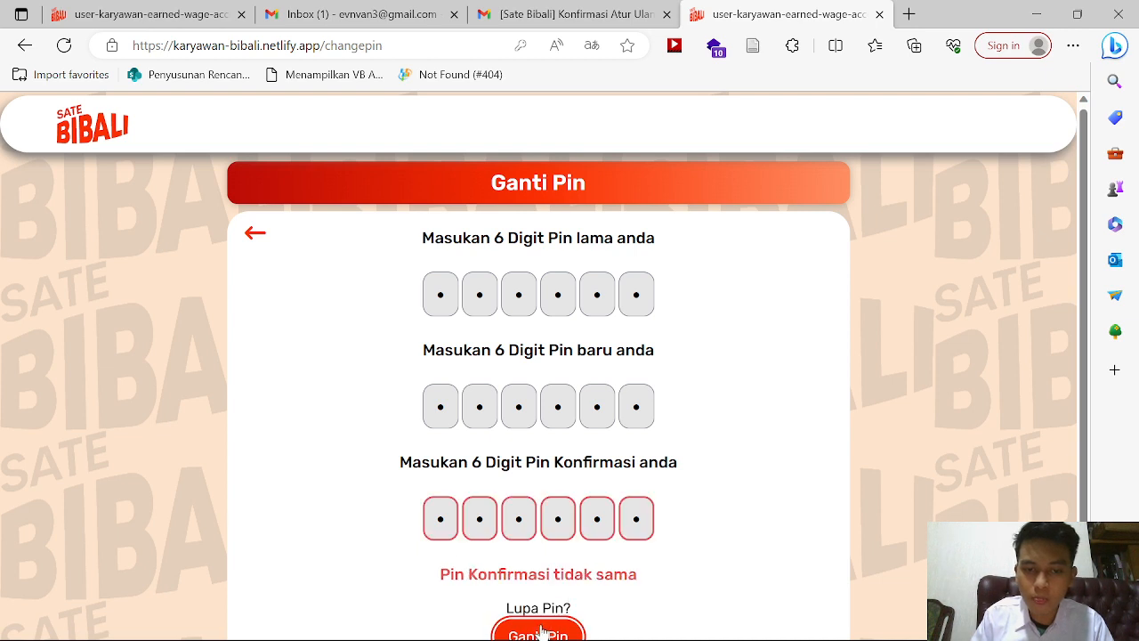
# Step: Retype the mismatched confirmation PIN, submit, and close the Sukses Ubah Pin message
pyautogui.click(641, 514)
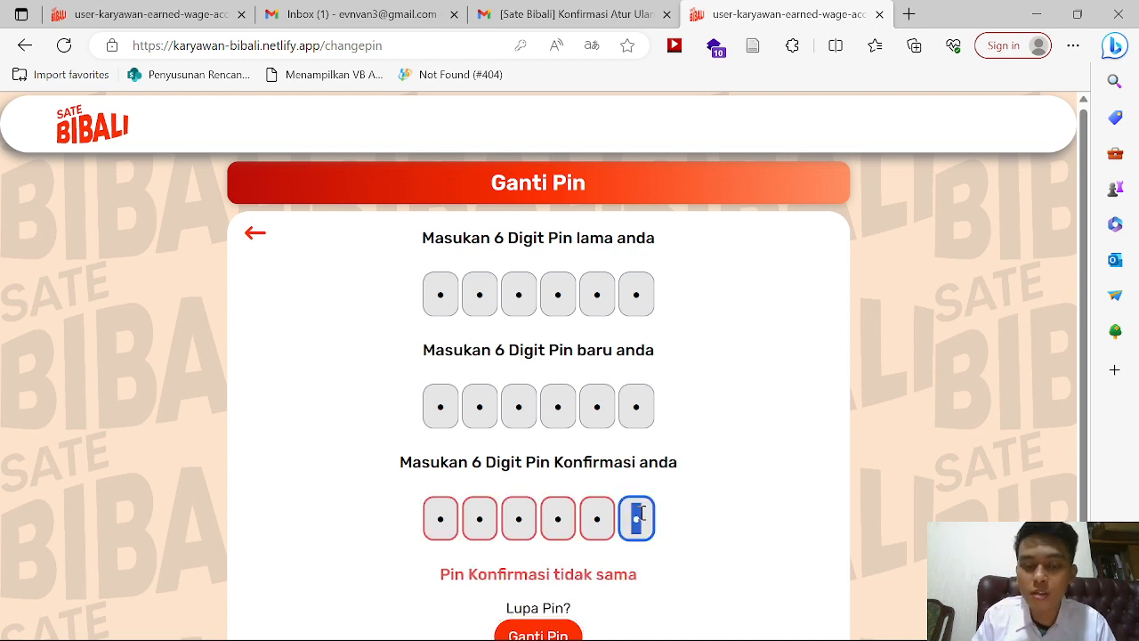
pyautogui.press('BackSpace')
pyautogui.press('BackSpace')
pyautogui.press('BackSpace')
pyautogui.press('BackSpace')
pyautogui.press('BackSpace')
pyautogui.press('BackSpace')
pyautogui.write('123456')
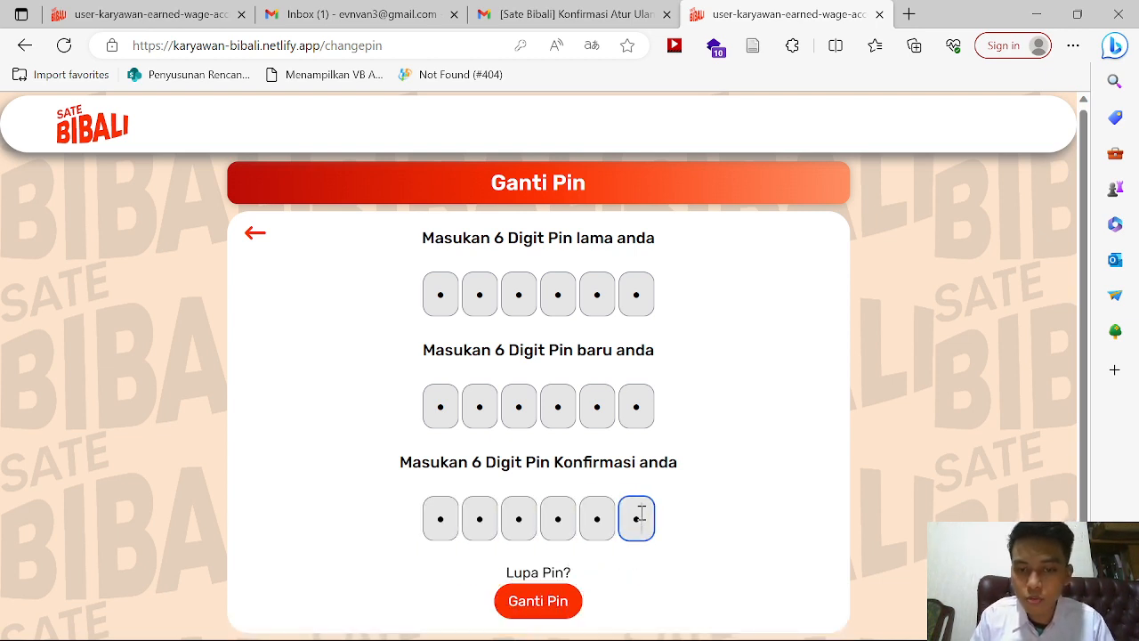
pyautogui.click(553, 603)
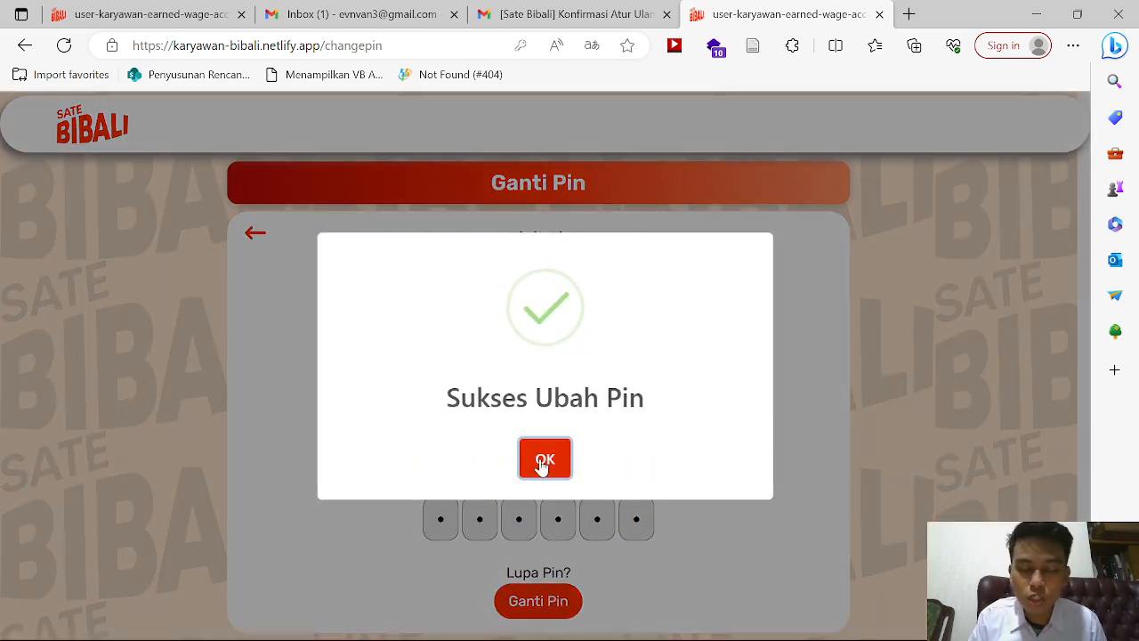
pyautogui.click(542, 460)
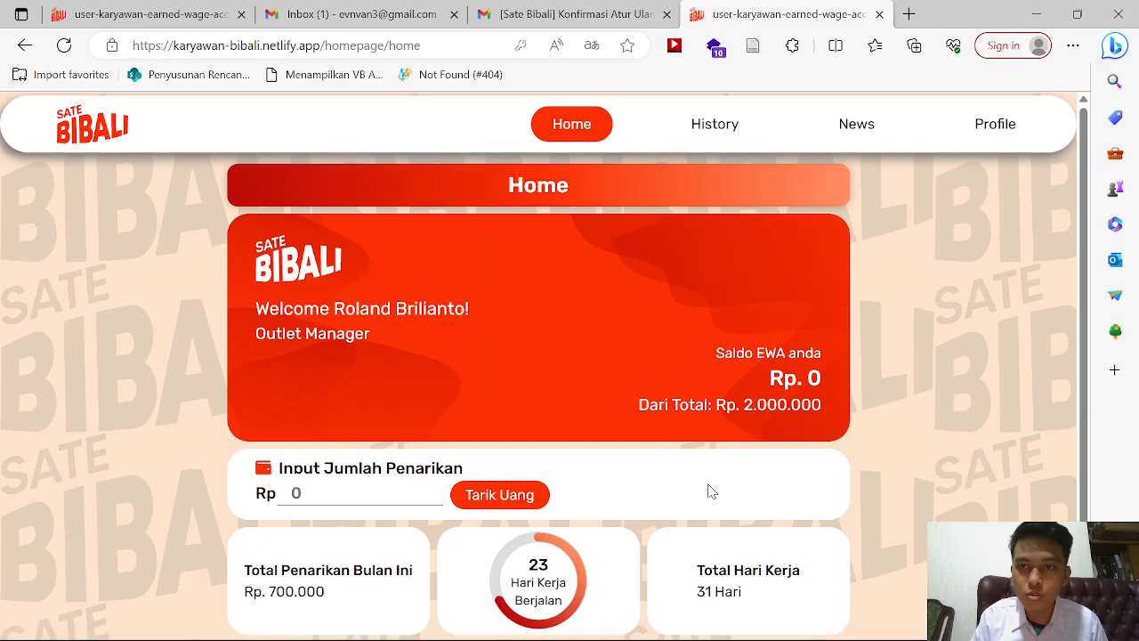
# Step: Scroll through the Profile page to recheck the employee's details
pyautogui.click(992, 135)
pyautogui.scroll(-3, 669, 355)
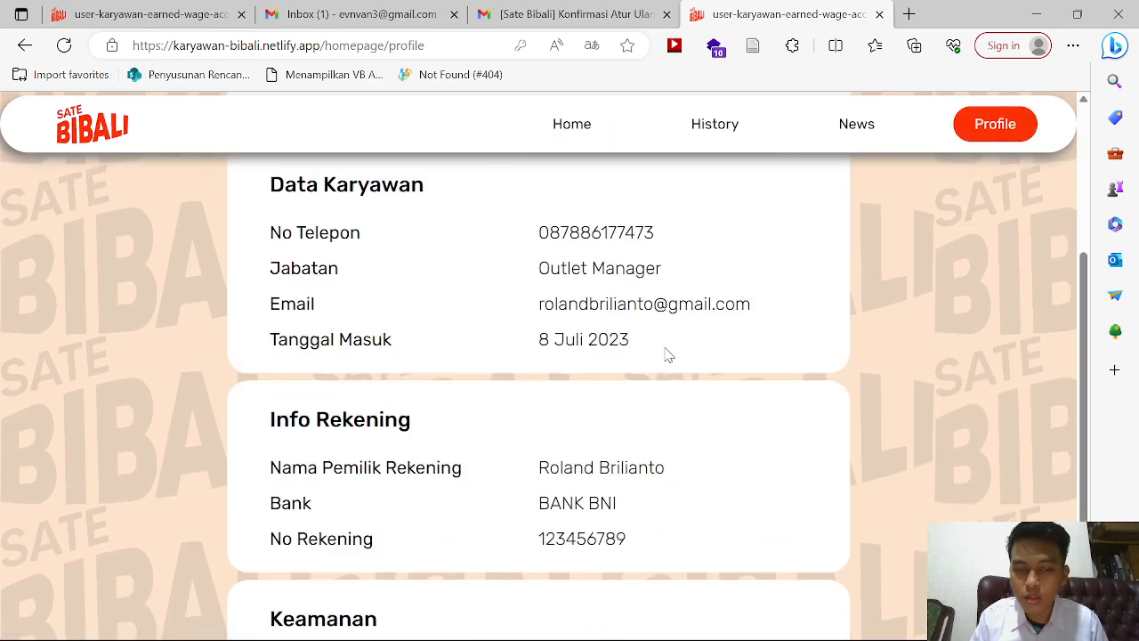
pyautogui.scroll(-2, 669, 356)
pyautogui.scroll(5, 669, 355)
pyautogui.scroll(-1, 669, 355)
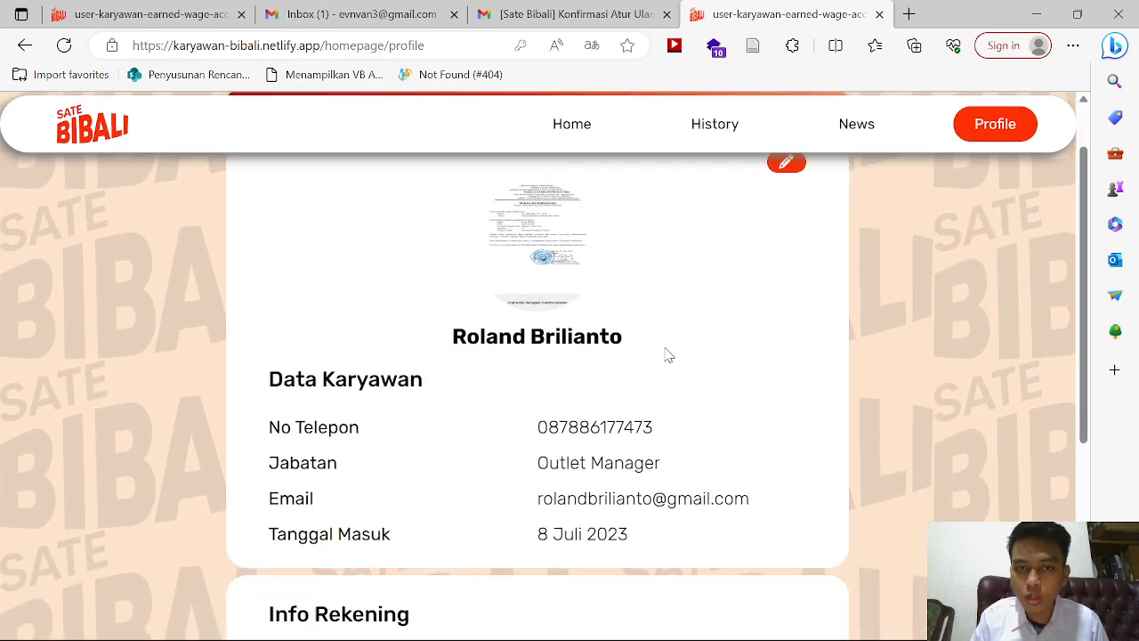
pyautogui.scroll(1, 669, 355)
# Step: Revisit Home, History and Profile, then open a new empty browser tab
pyautogui.click(571, 124)
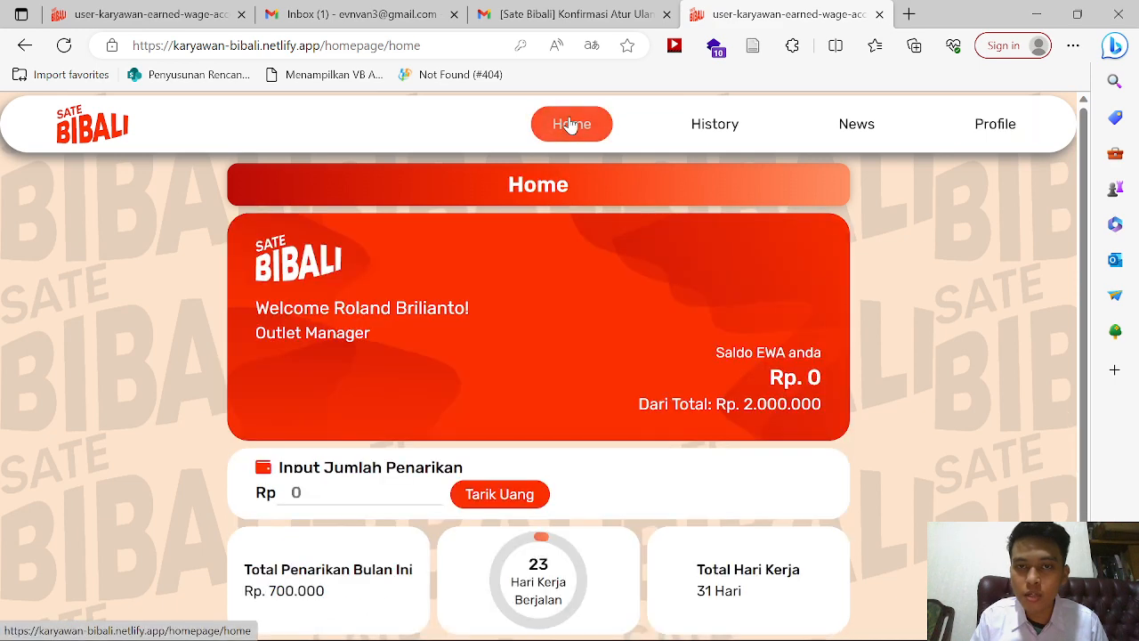
pyautogui.click(709, 132)
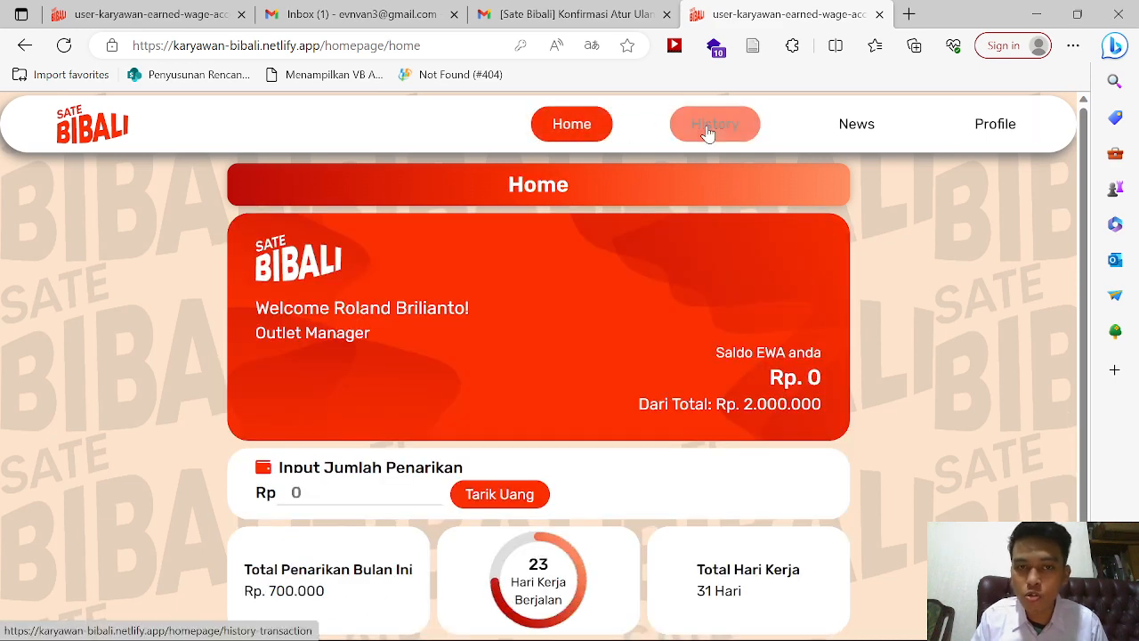
pyautogui.click(983, 138)
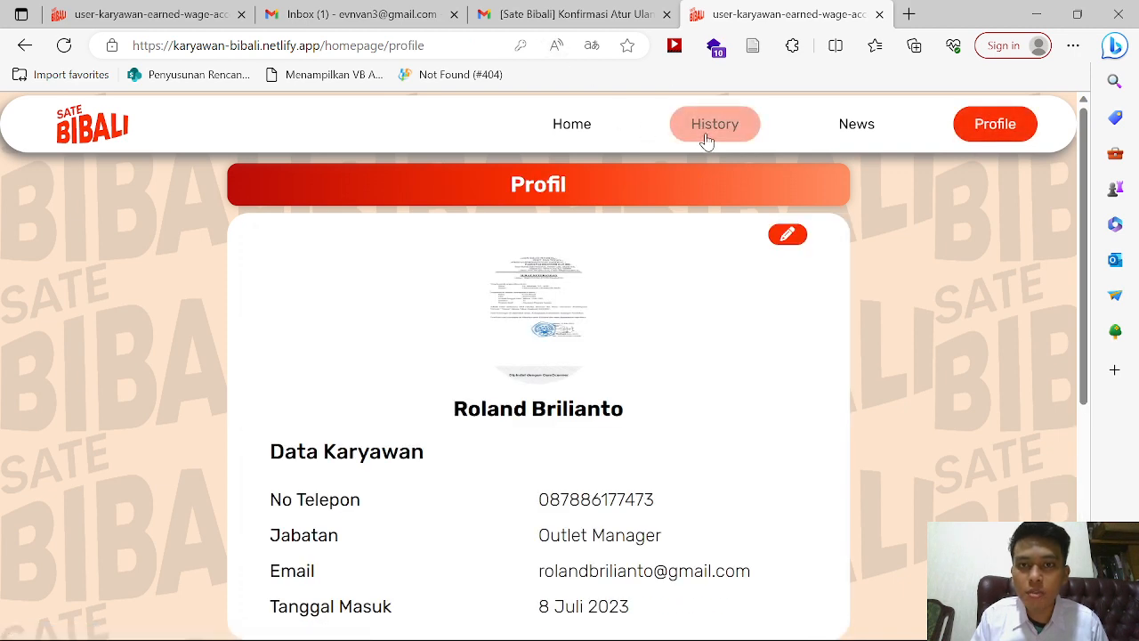
pyautogui.click(705, 135)
pyautogui.click(909, 14)
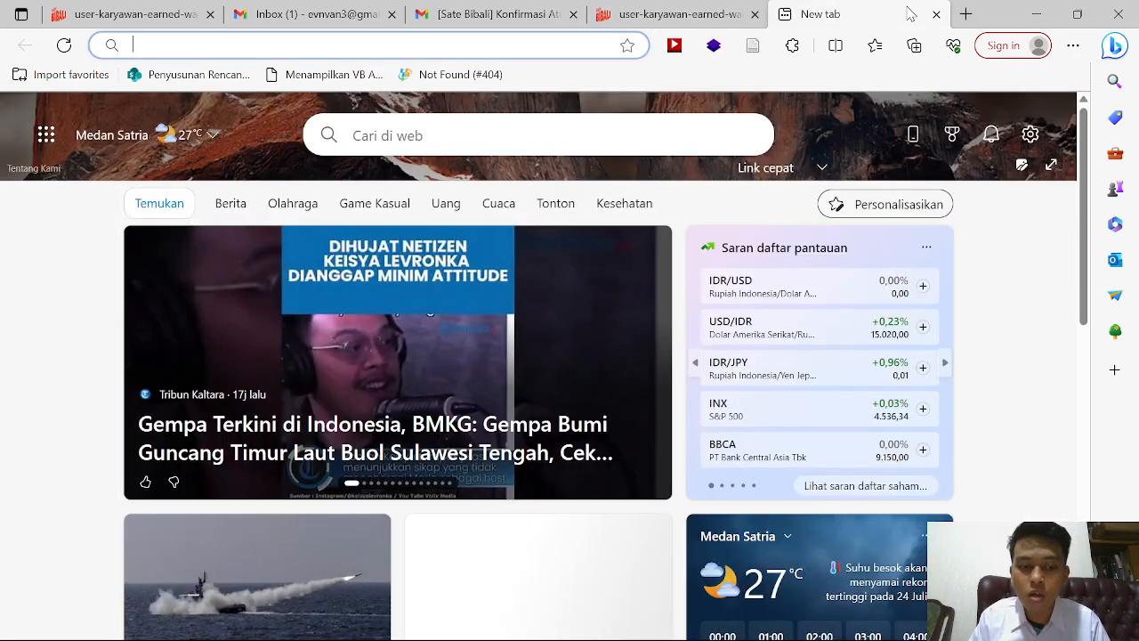
# Step: Load the admin site, open the employee list, then switch to the employee History Transaction tab
pyautogui.write('admin')
pyautogui.press('Return')
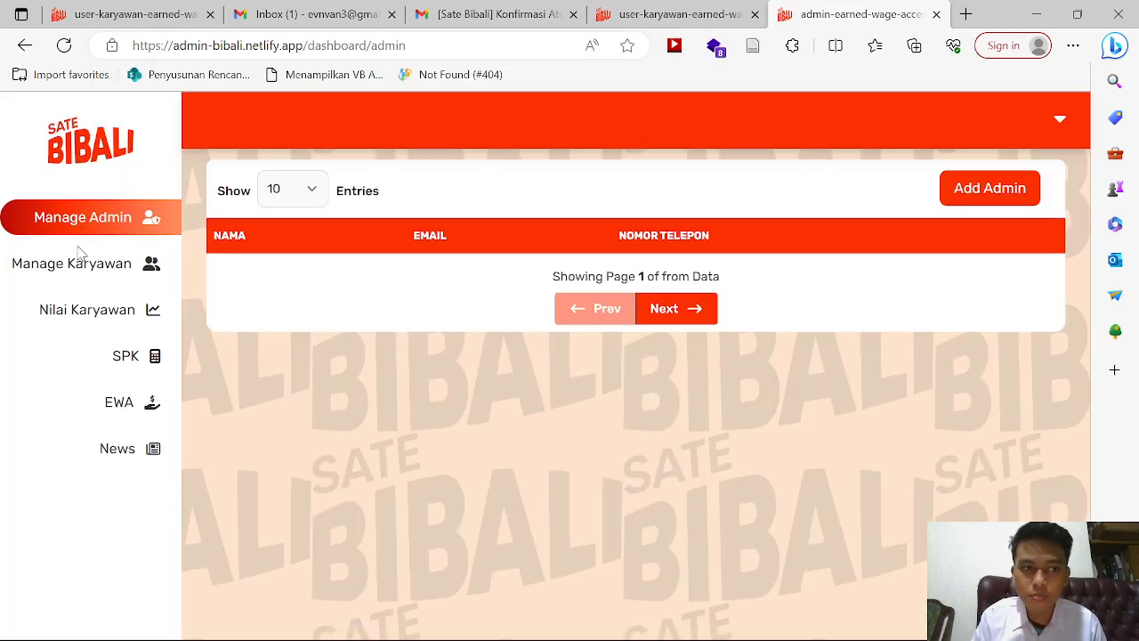
pyautogui.click(53, 264)
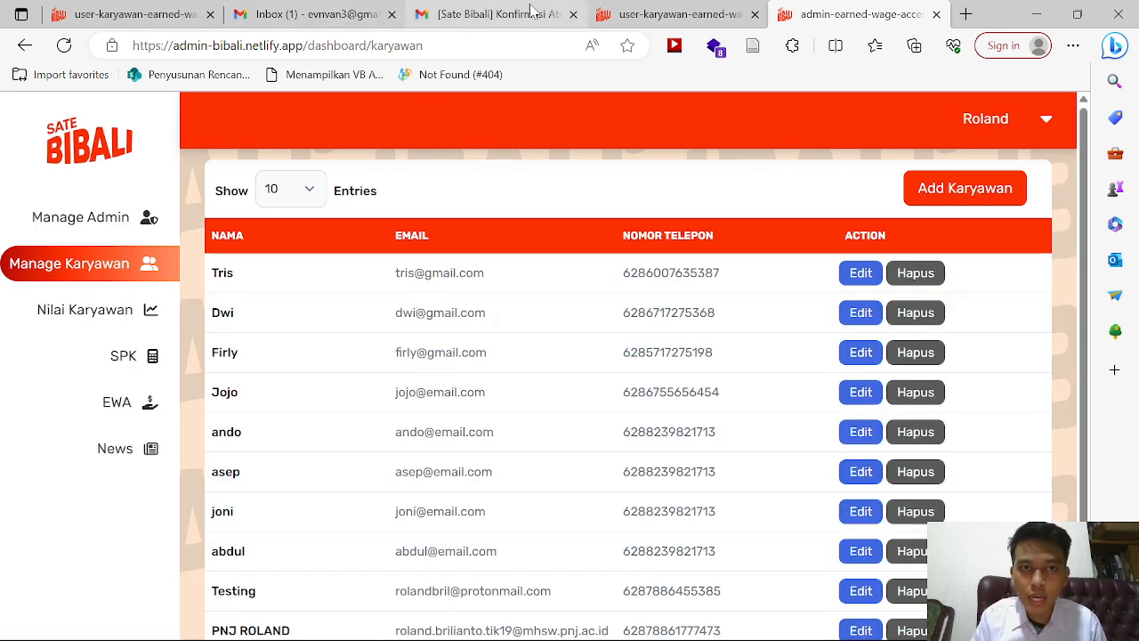
pyautogui.click(712, 10)
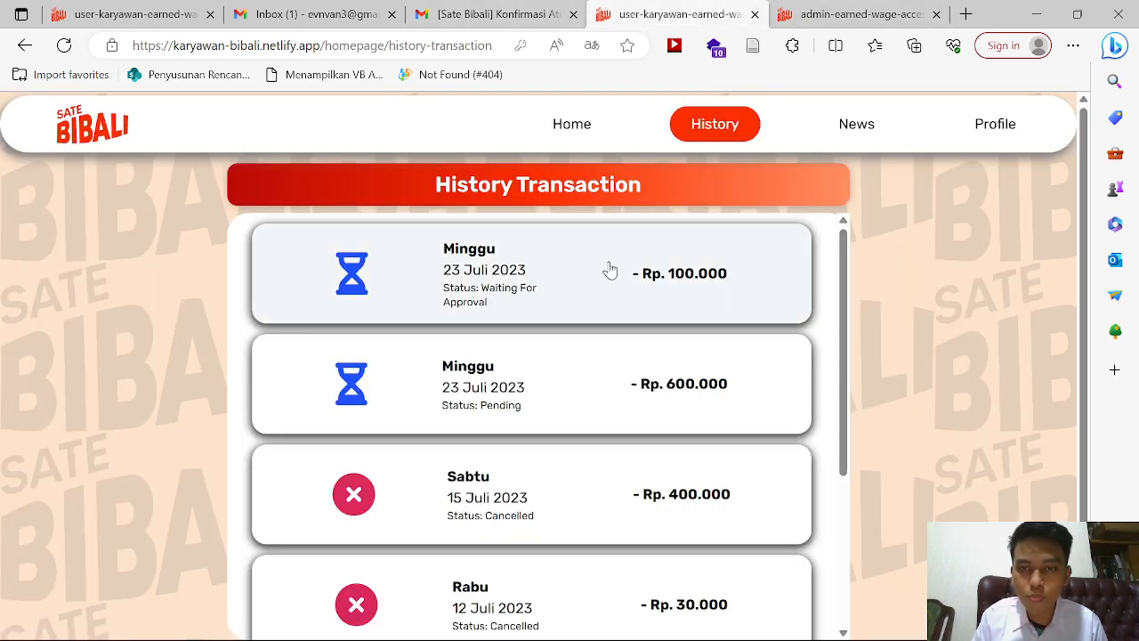
# Step: Open the EWA request list and reject the Jul 23 Rp. 100.000 withdrawal, cancelling an approval first
pyautogui.click(863, 10)
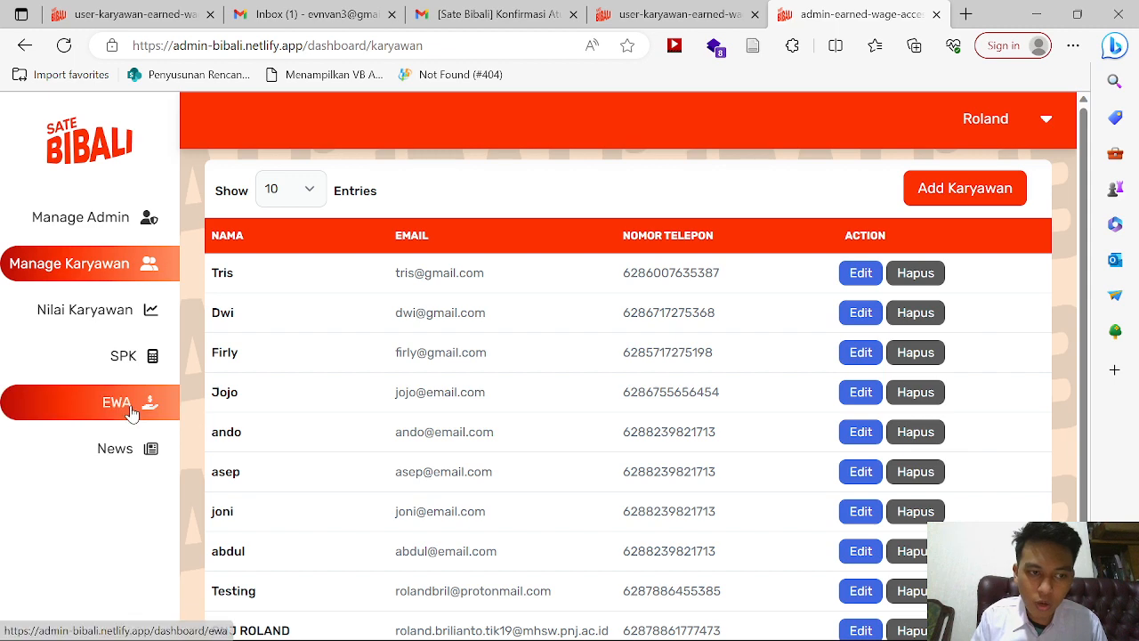
pyautogui.click(176, 402)
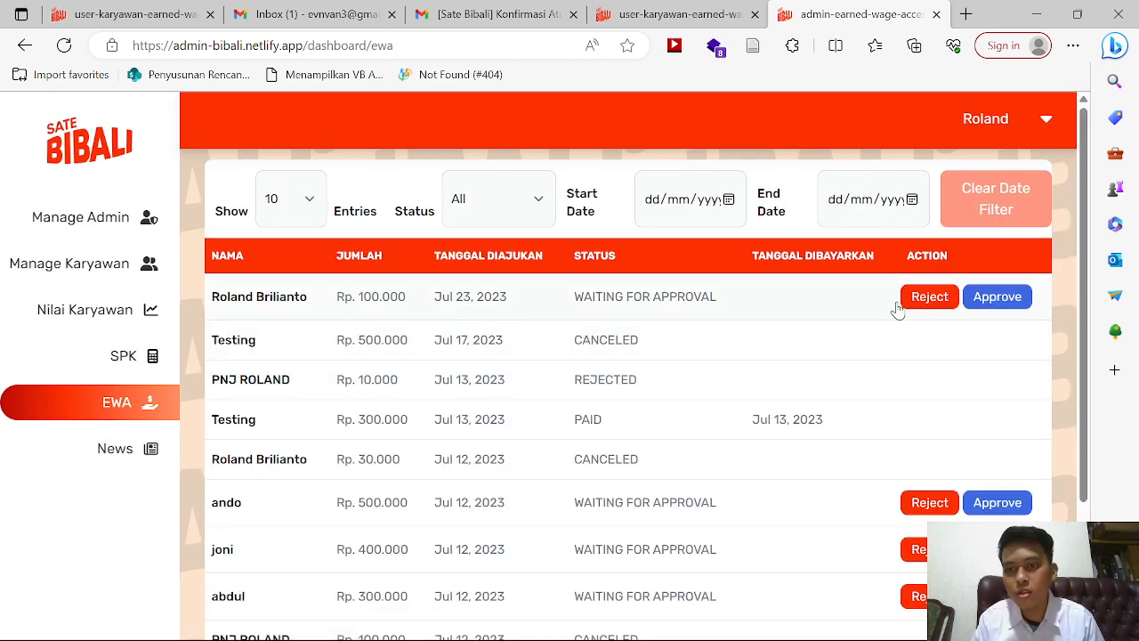
pyautogui.click(1001, 300)
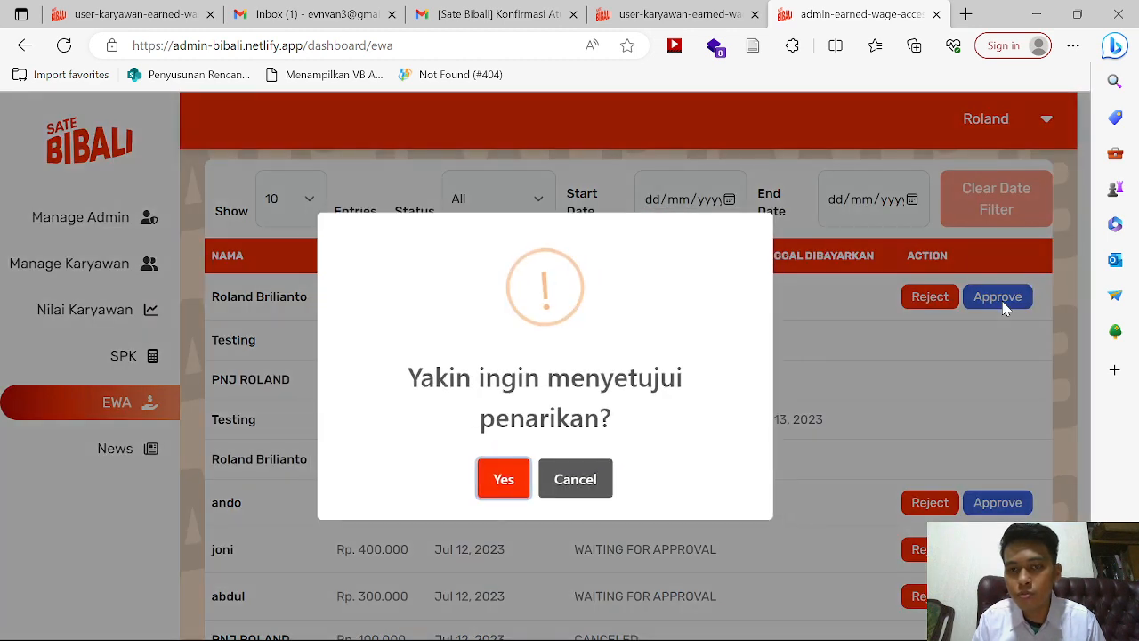
pyautogui.click(555, 488)
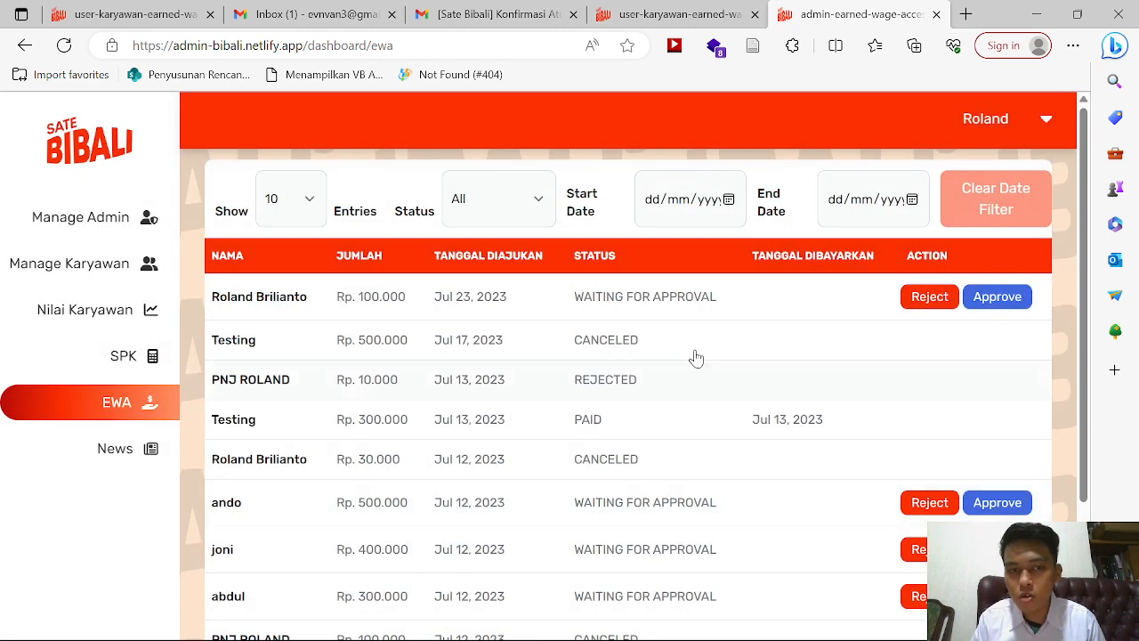
pyautogui.click(941, 303)
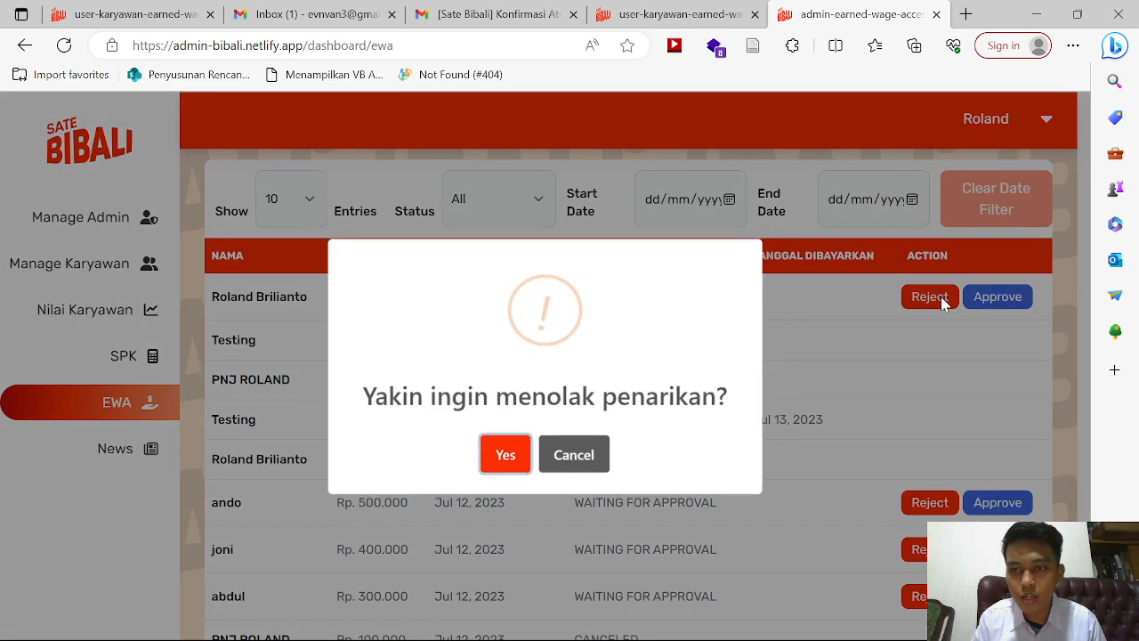
pyautogui.click(502, 461)
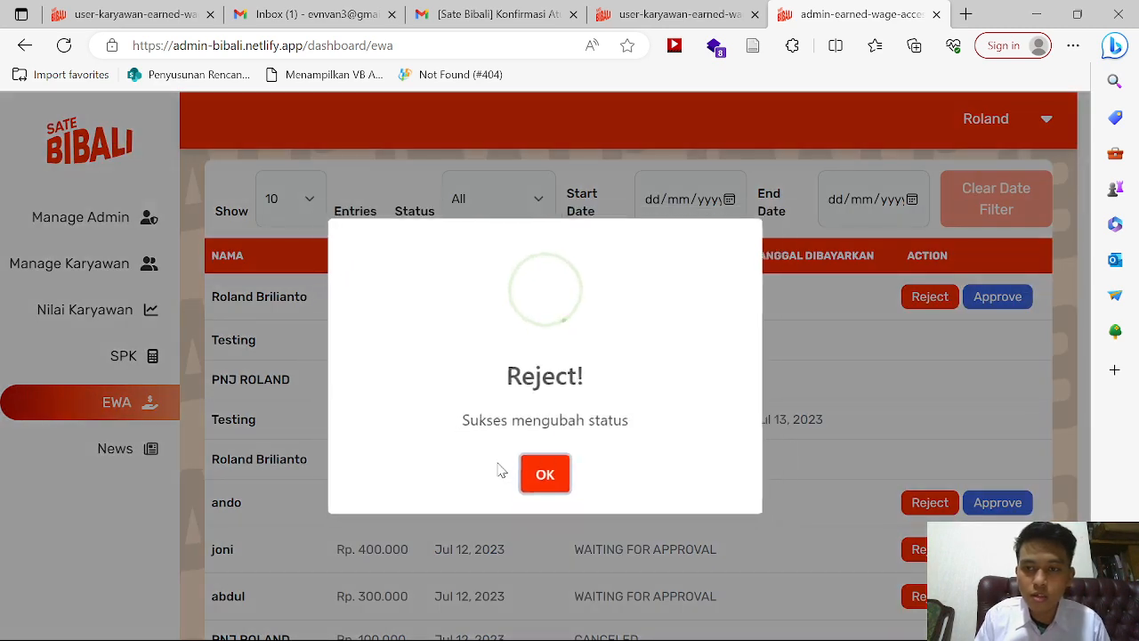
pyautogui.click(525, 478)
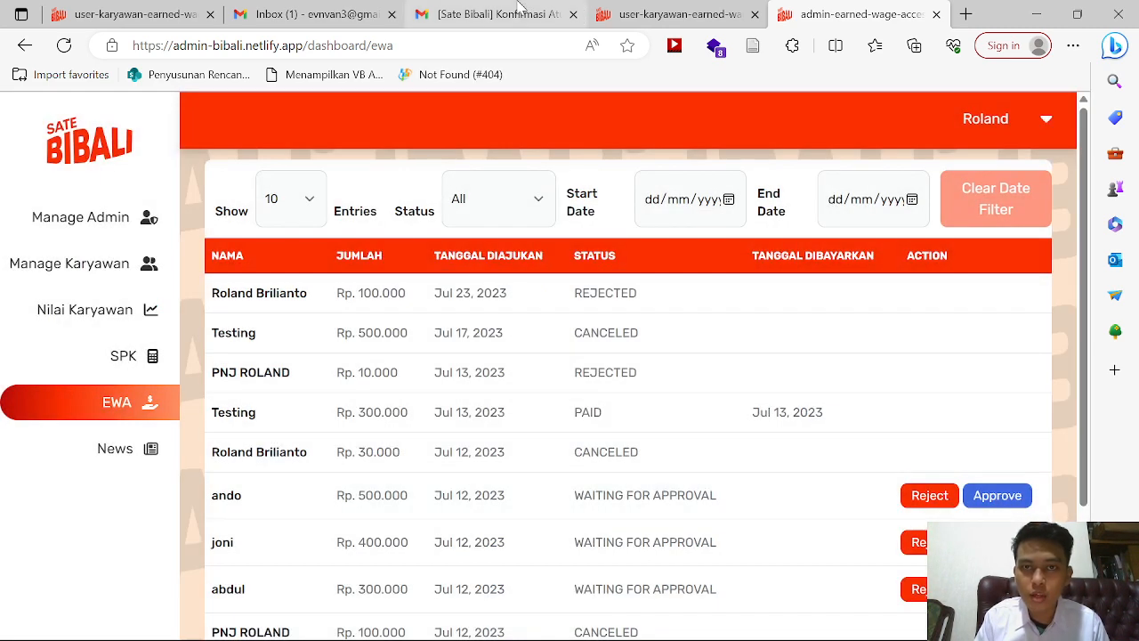
# Step: Refresh the employee history to confirm the request shows Rejected, then return to admin
pyautogui.click(663, 9)
pyautogui.click(64, 45)
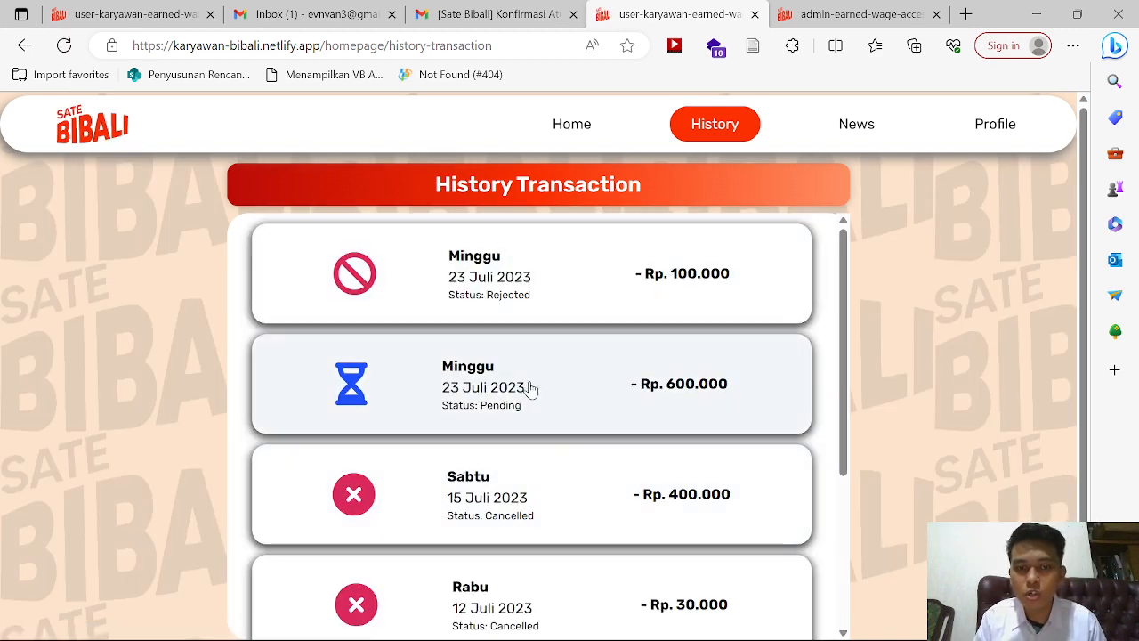
pyautogui.click(859, 14)
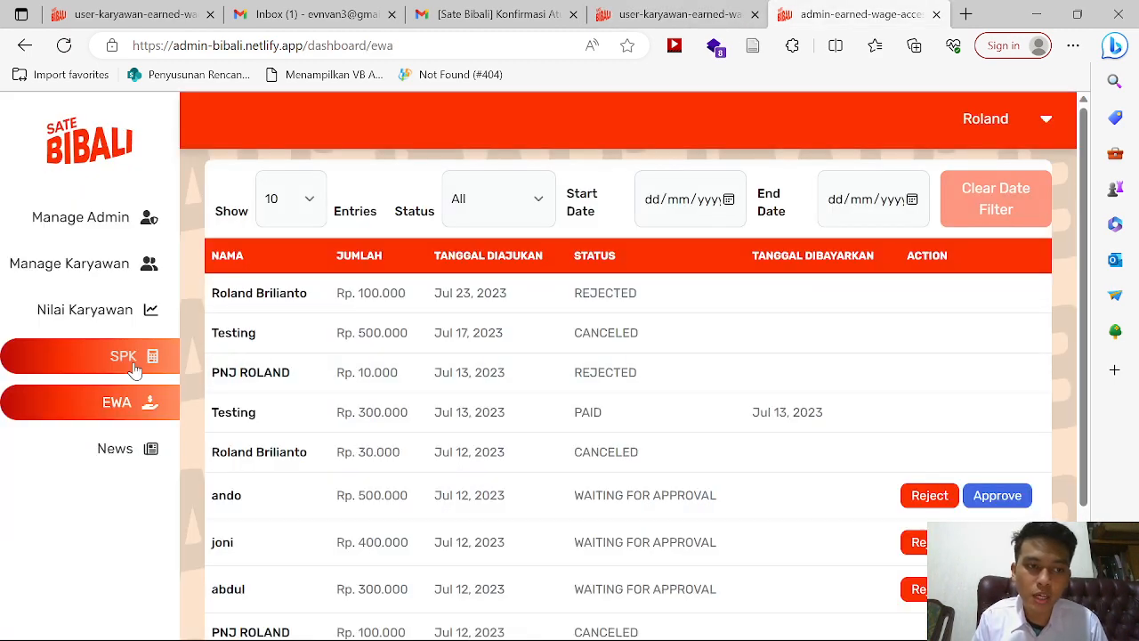
# Step: Open SPK and review the SMART and ORESTE ranking results under Hasil SPK
pyautogui.click(134, 365)
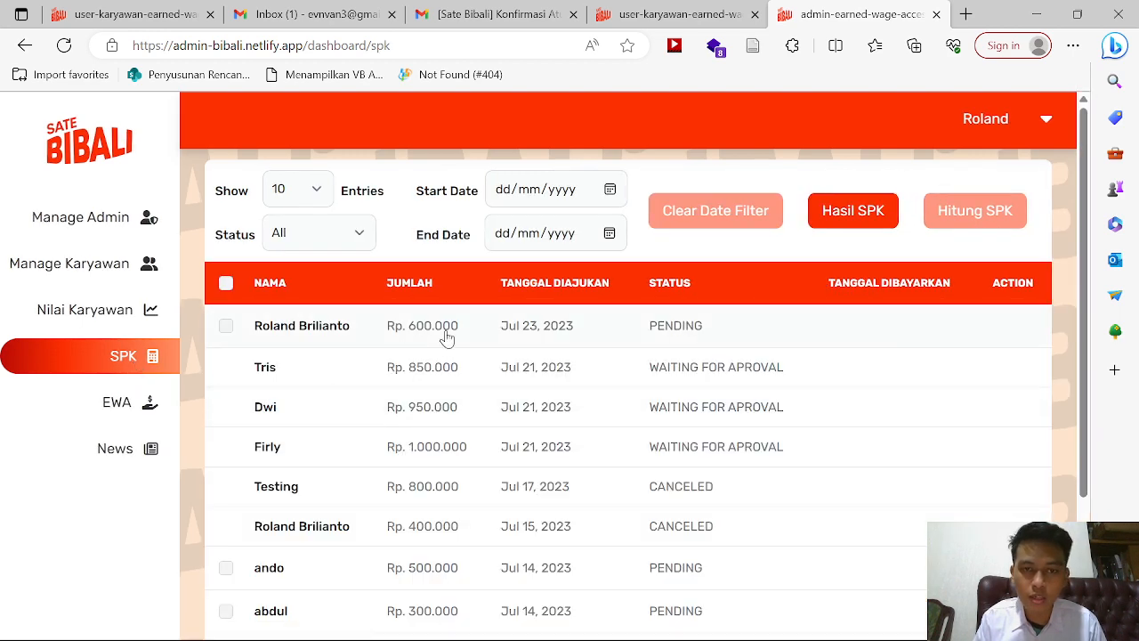
pyautogui.scroll(-2, 521, 343)
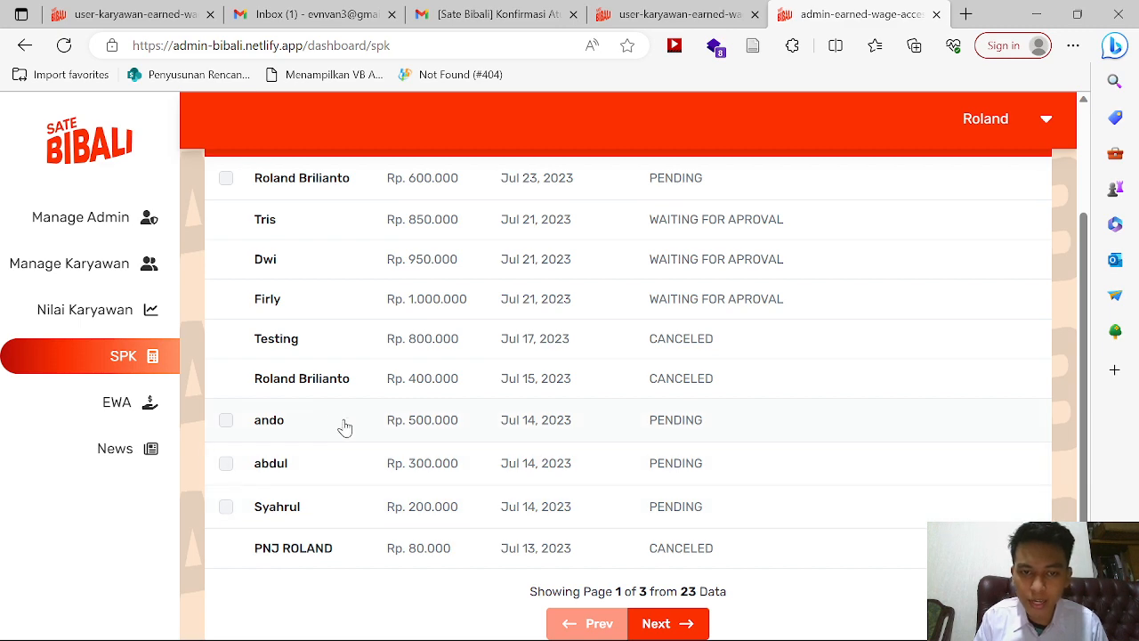
pyautogui.scroll(2, 345, 428)
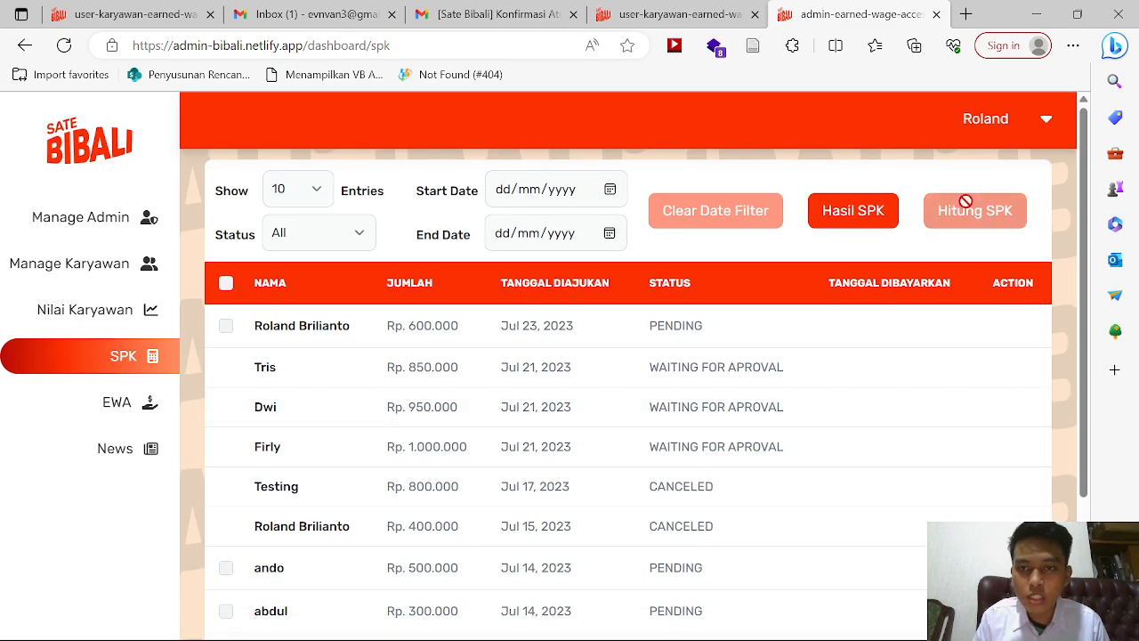
pyautogui.click(864, 218)
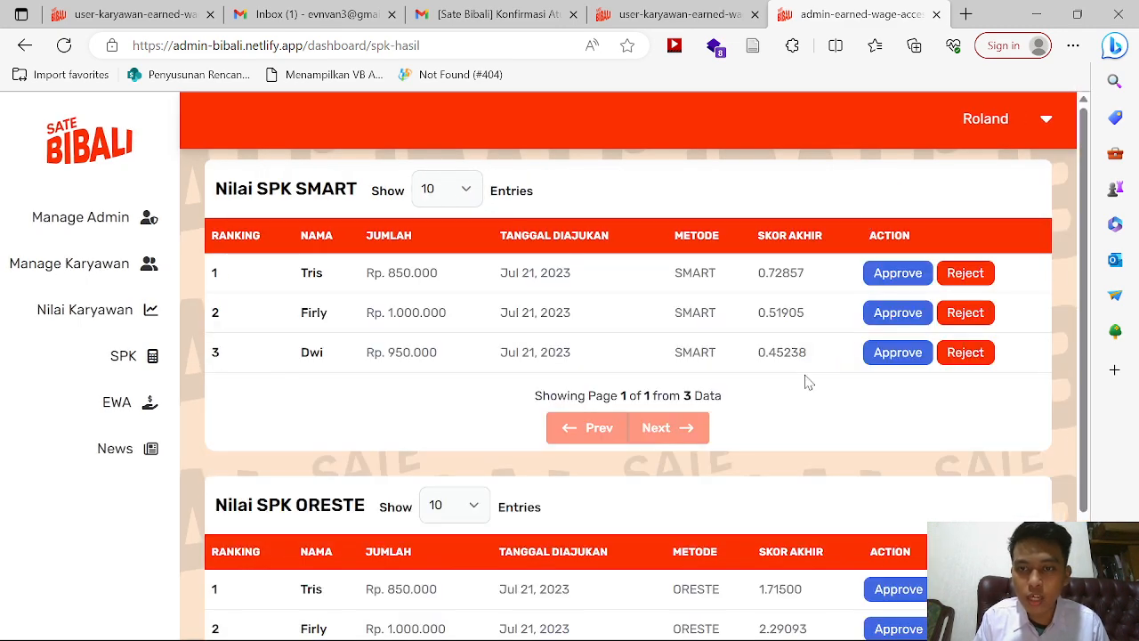
pyautogui.scroll(-2, 808, 381)
pyautogui.scroll(1, 808, 381)
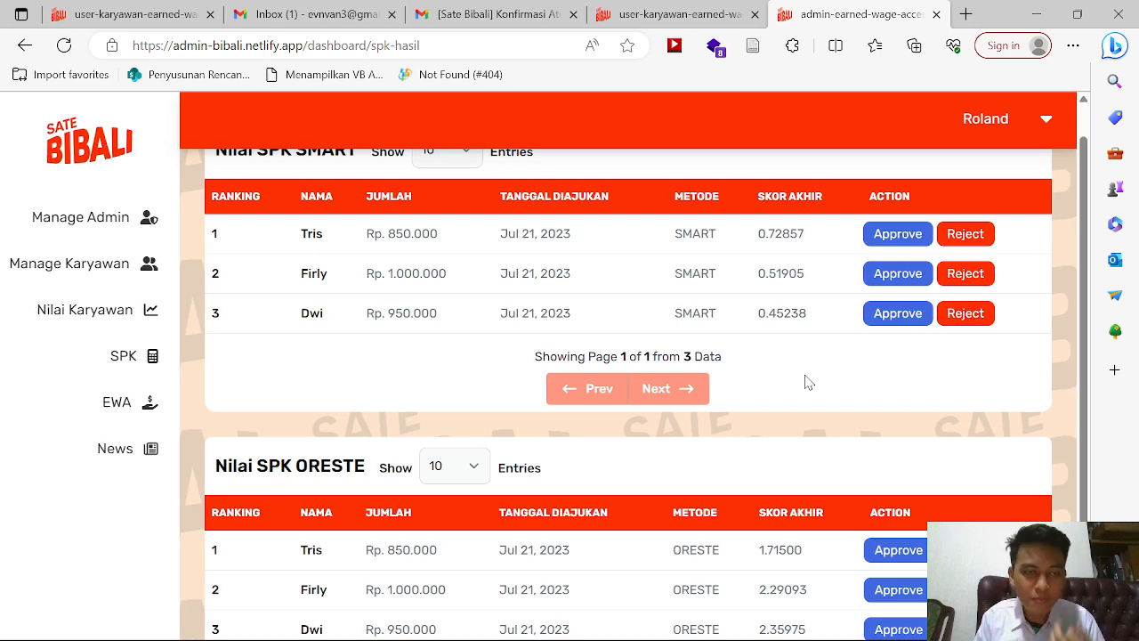
pyautogui.scroll(1, 808, 381)
pyautogui.scroll(-2, 809, 381)
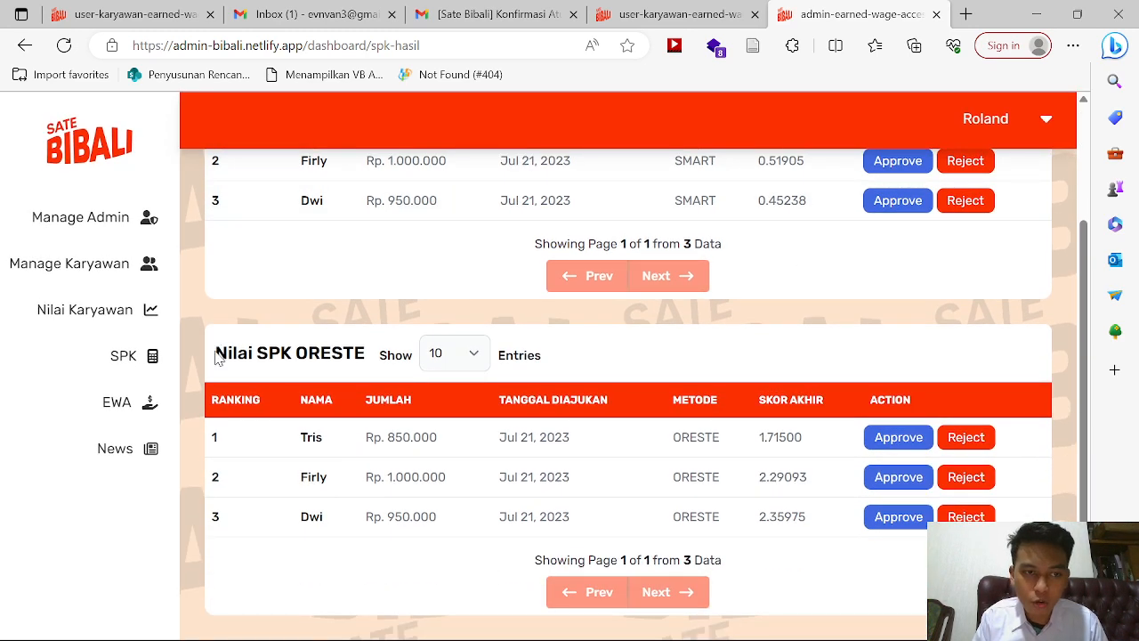
pyautogui.moveTo(216, 356); pyautogui.dragTo(376, 357)
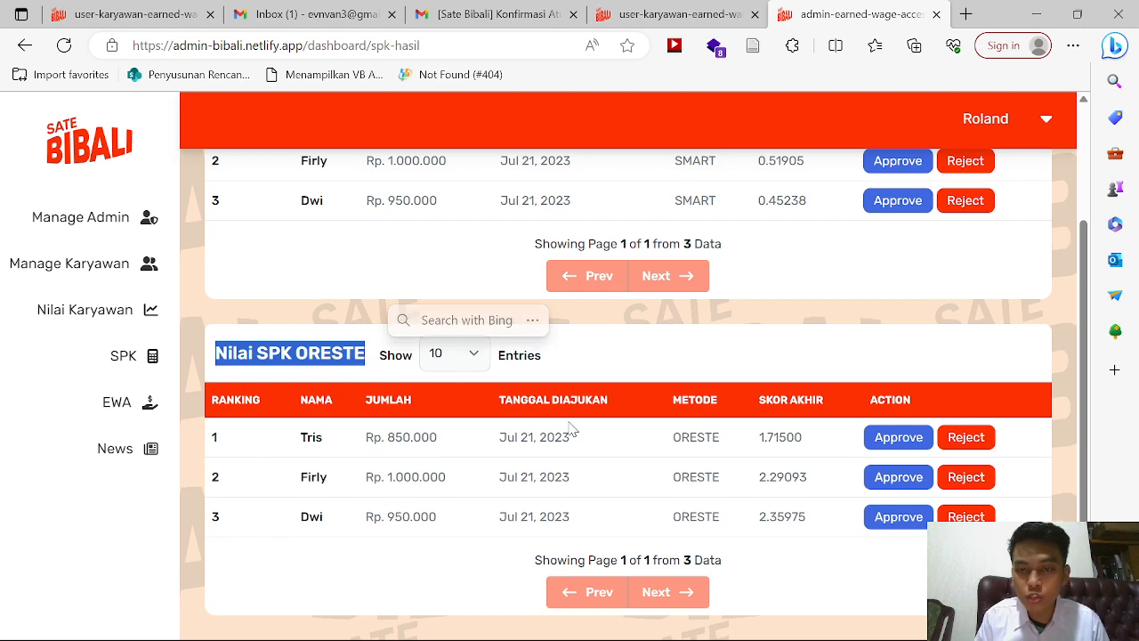
pyautogui.scroll(2, 571, 430)
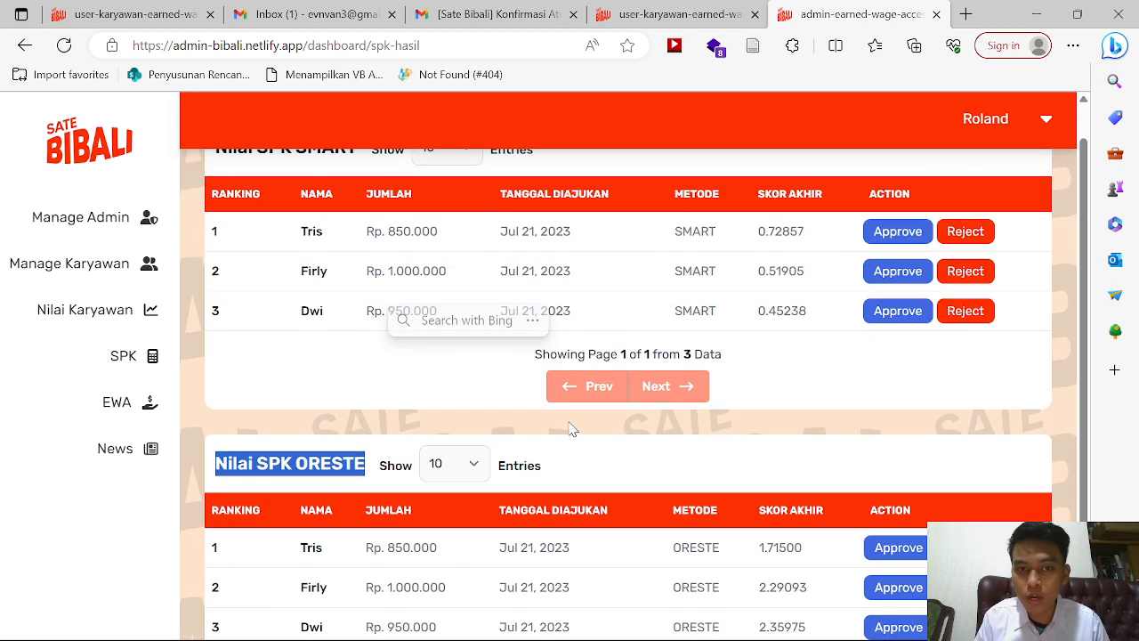
pyautogui.scroll(-1, 837, 488)
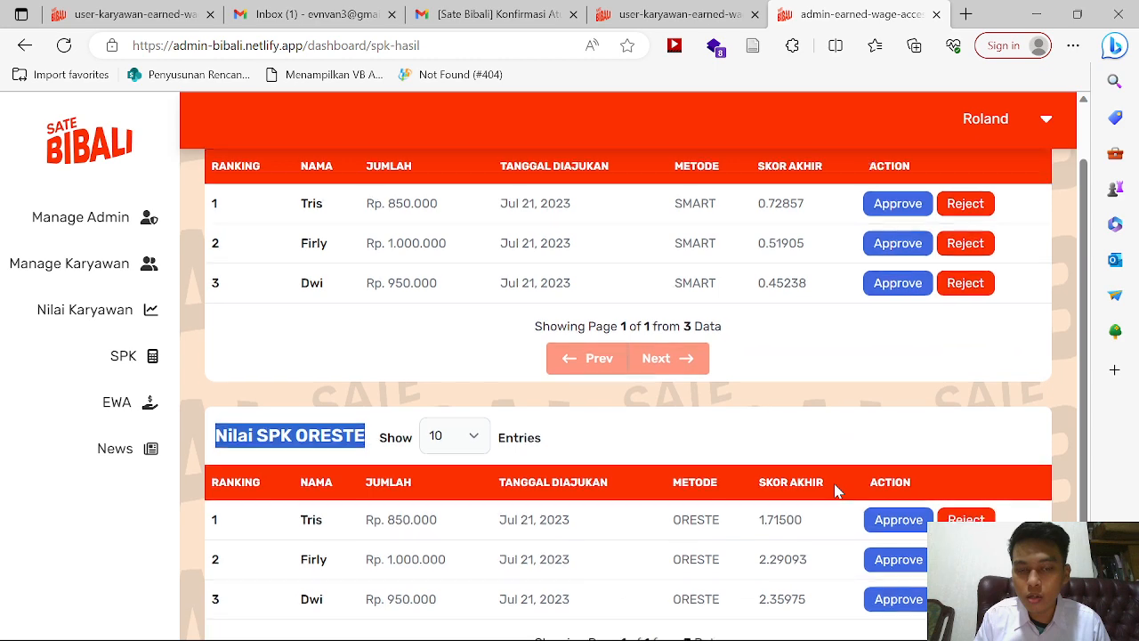
pyautogui.scroll(1, 839, 486)
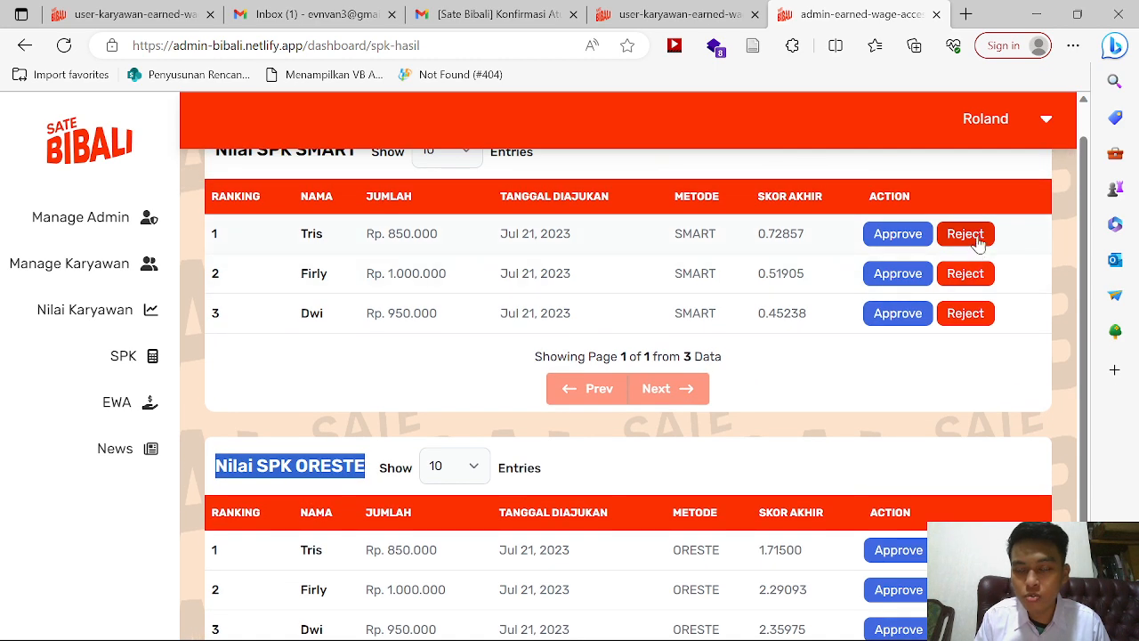
# Step: Reject the ranked Rp. 850.000, Rp. 1.000.000 and Rp. 950.000 requests, then return to SPK
pyautogui.click(966, 234)
pyautogui.click(504, 459)
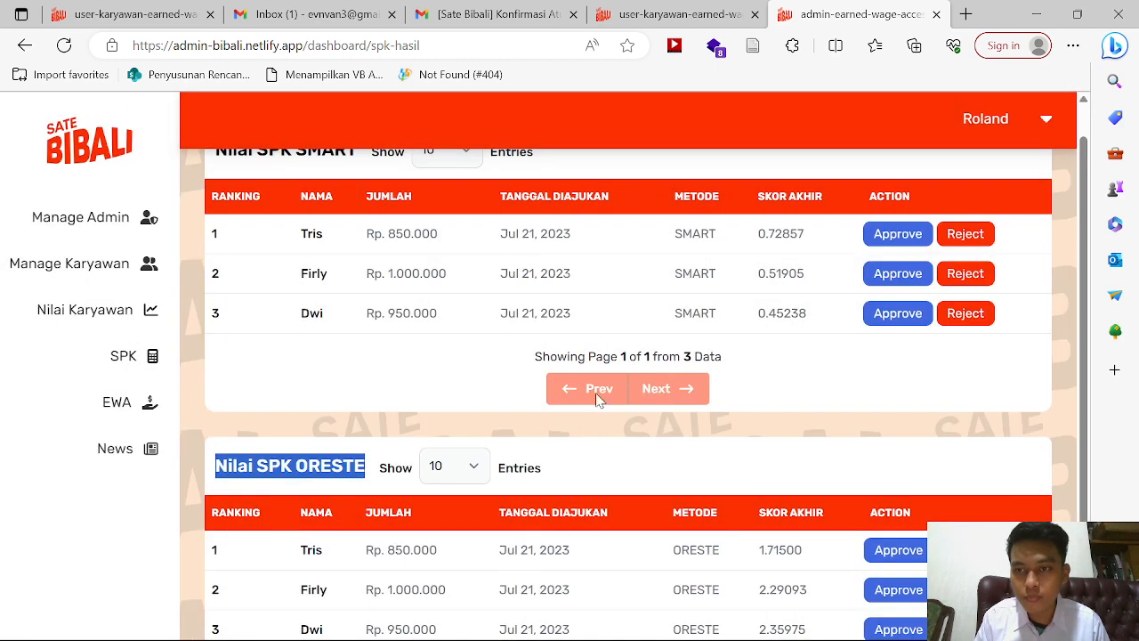
pyautogui.click(541, 478)
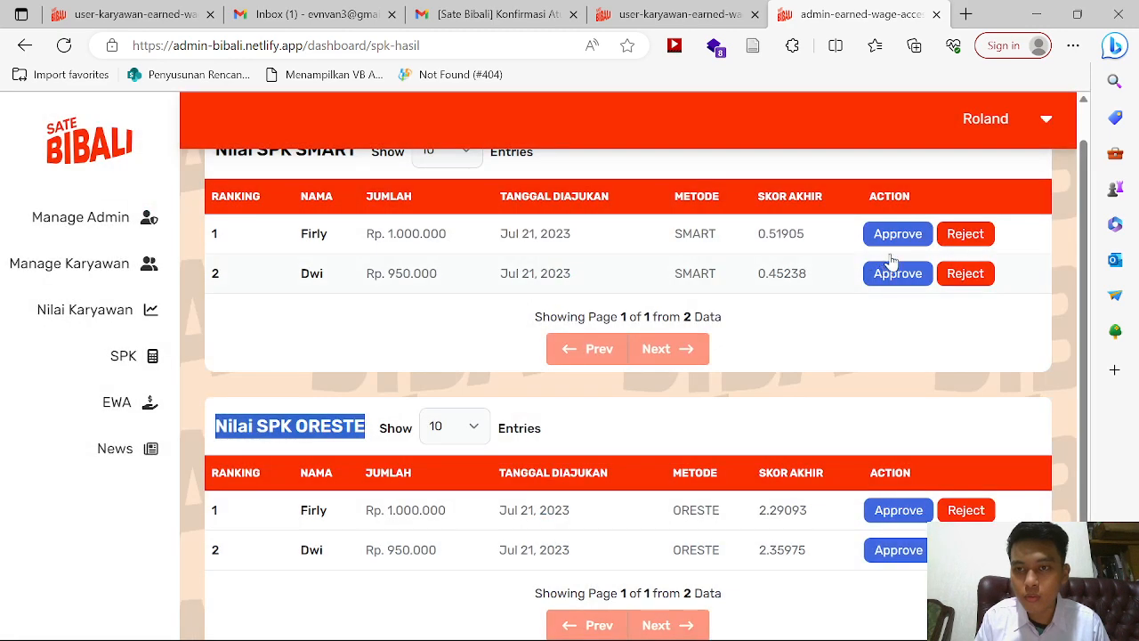
pyautogui.click(965, 234)
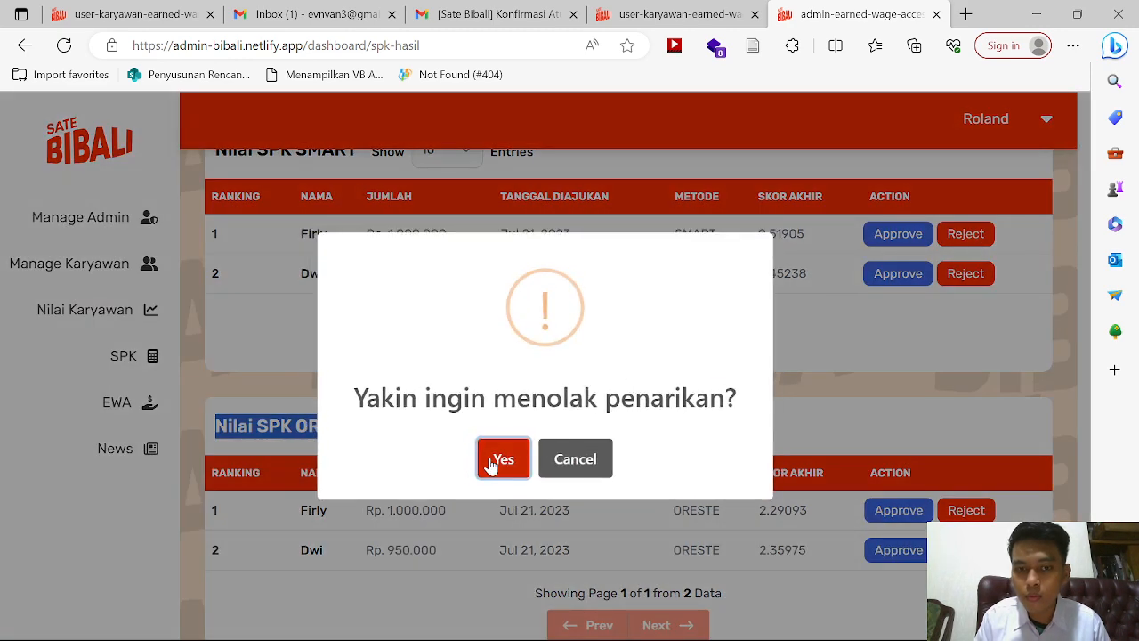
pyautogui.click(492, 461)
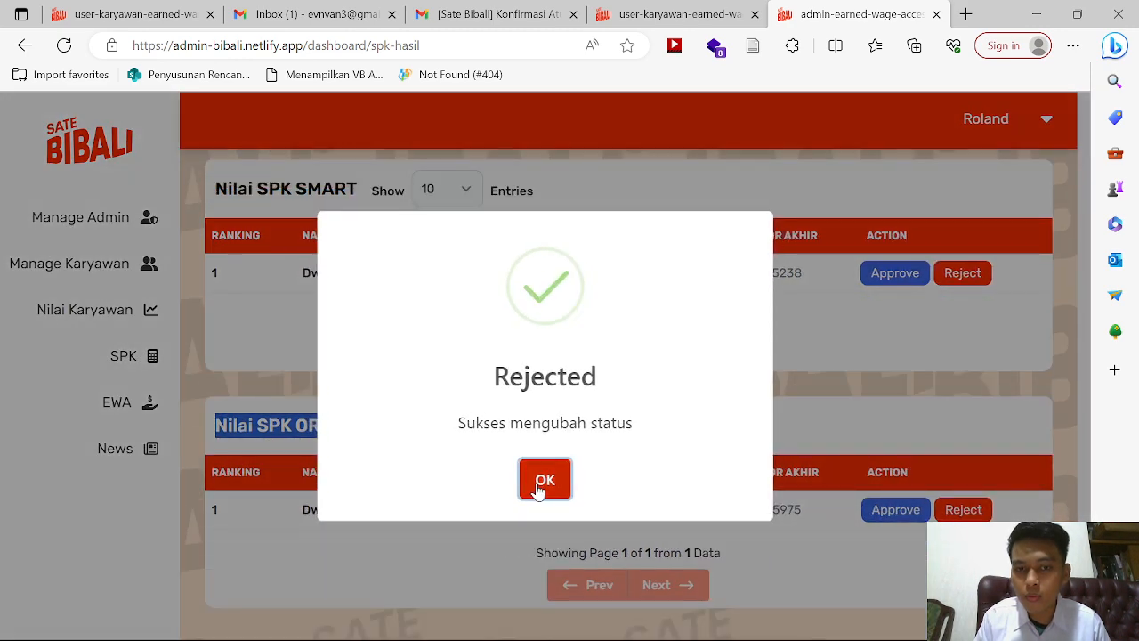
pyautogui.click(540, 482)
pyautogui.click(955, 275)
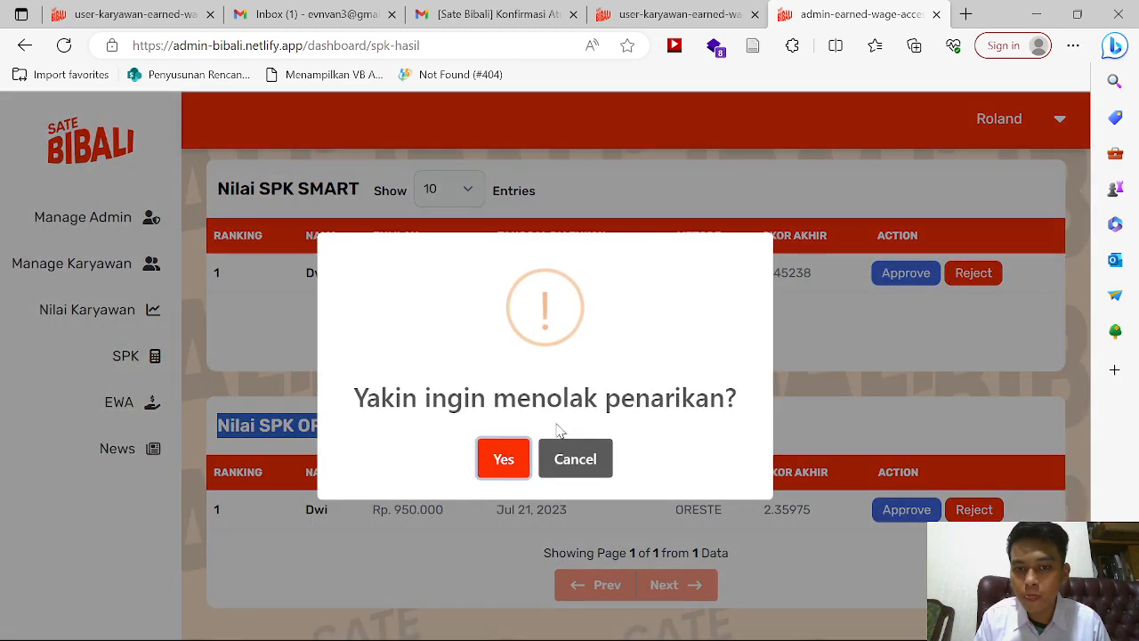
pyautogui.click(504, 460)
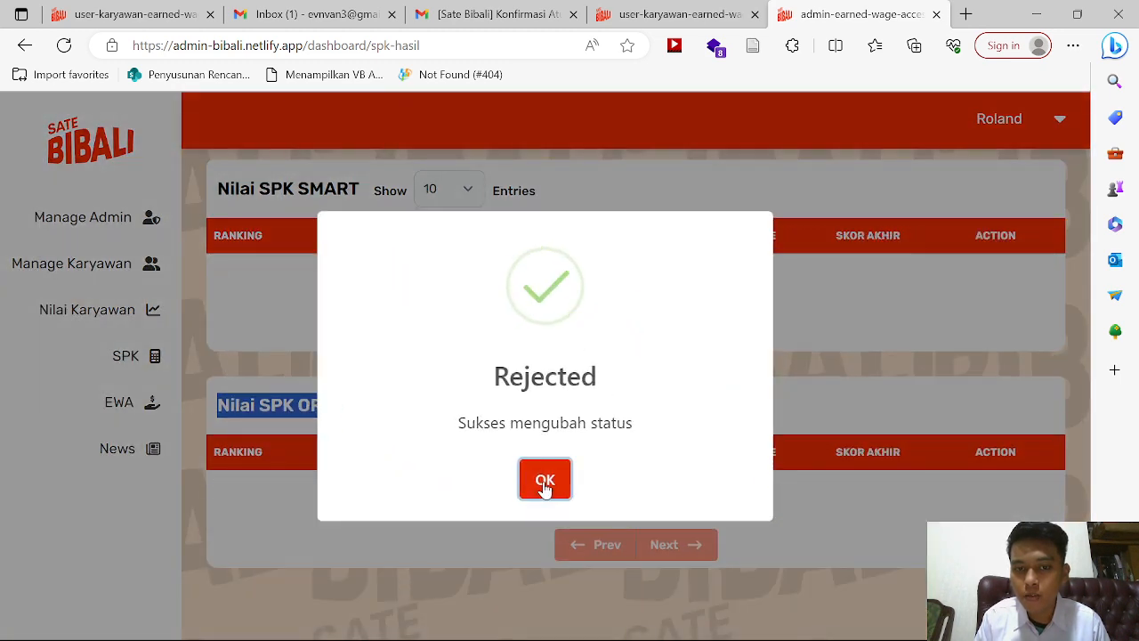
pyautogui.click(542, 481)
pyautogui.click(140, 367)
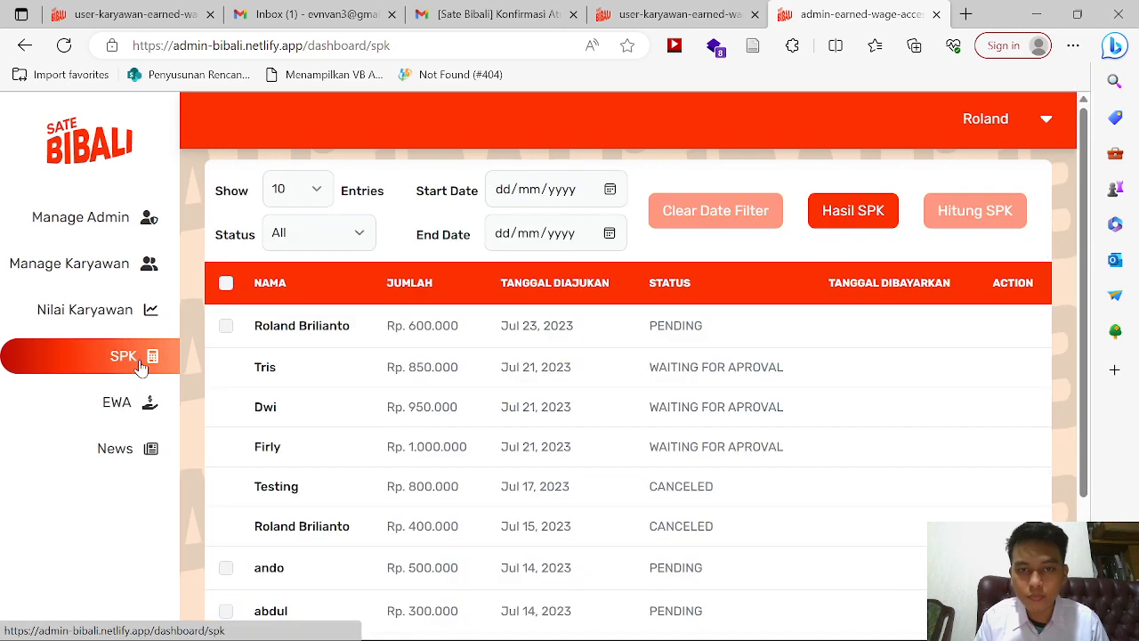
# Step: Tick the Jul 14 Rp. 500.000 and Rp 200.000 pending requests and run Hitung SPK
pyautogui.scroll(-2, 493, 427)
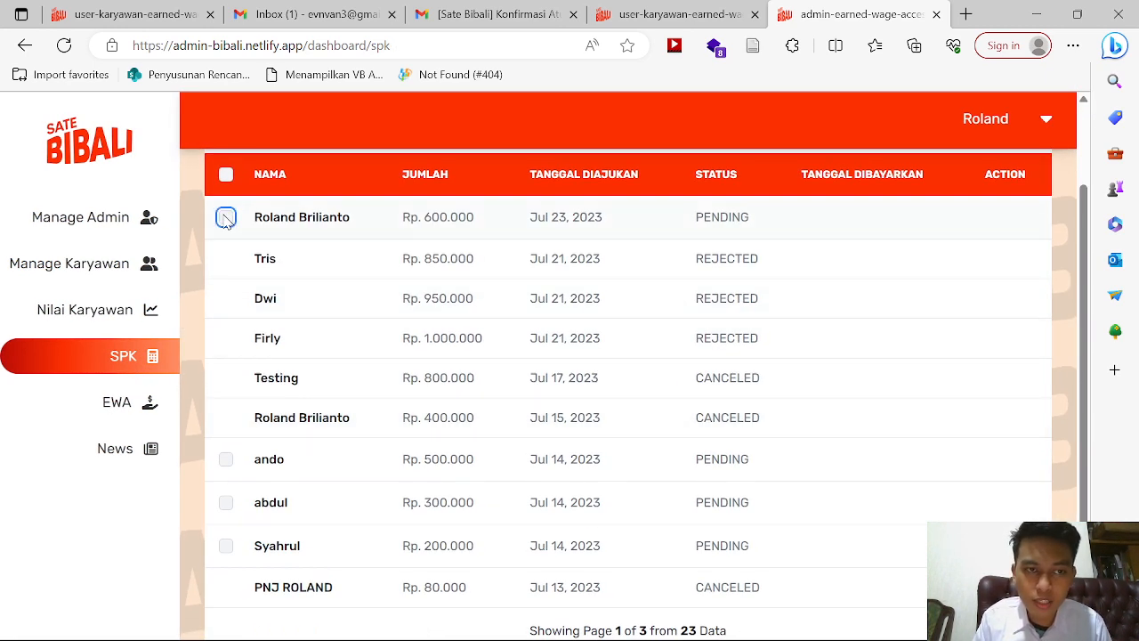
pyautogui.click(227, 461)
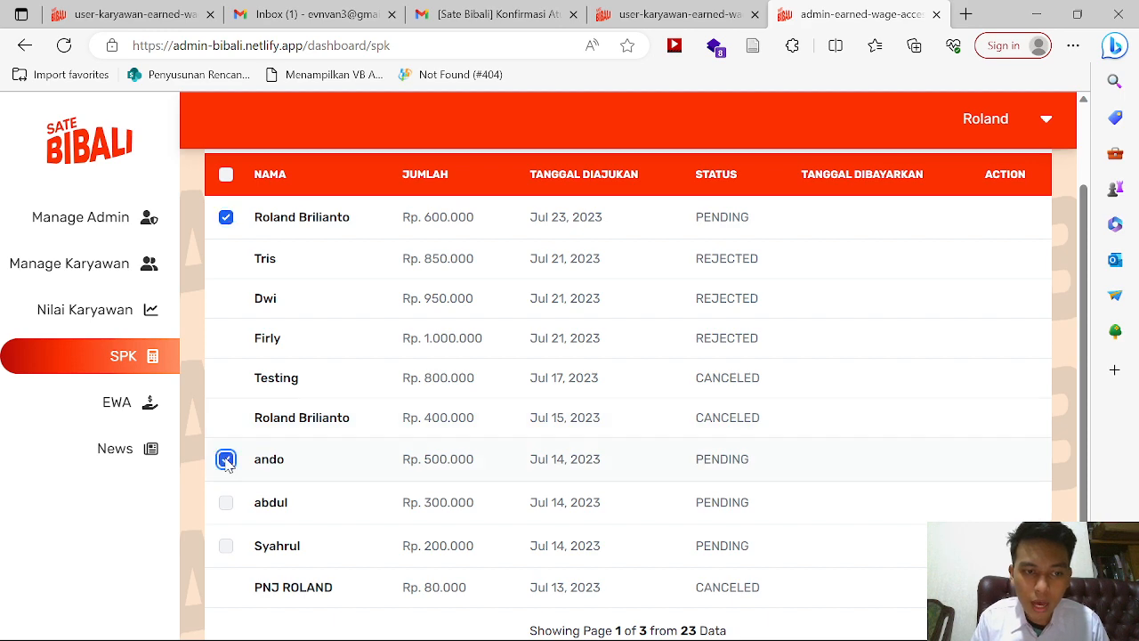
pyautogui.click(227, 547)
pyautogui.scroll(2, 346, 500)
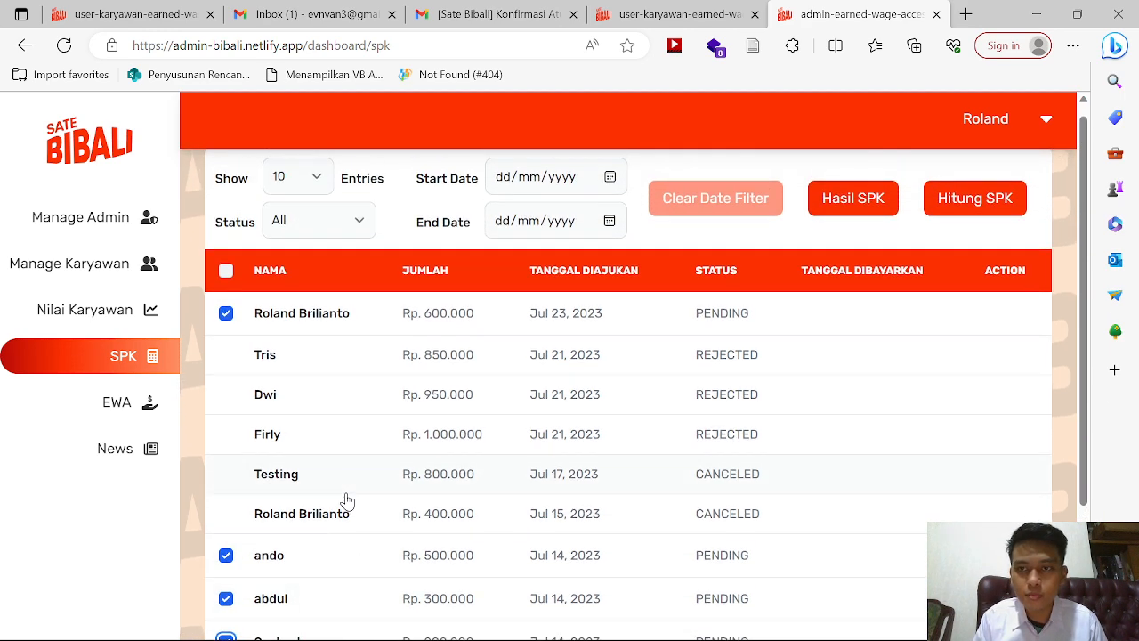
pyautogui.click(975, 199)
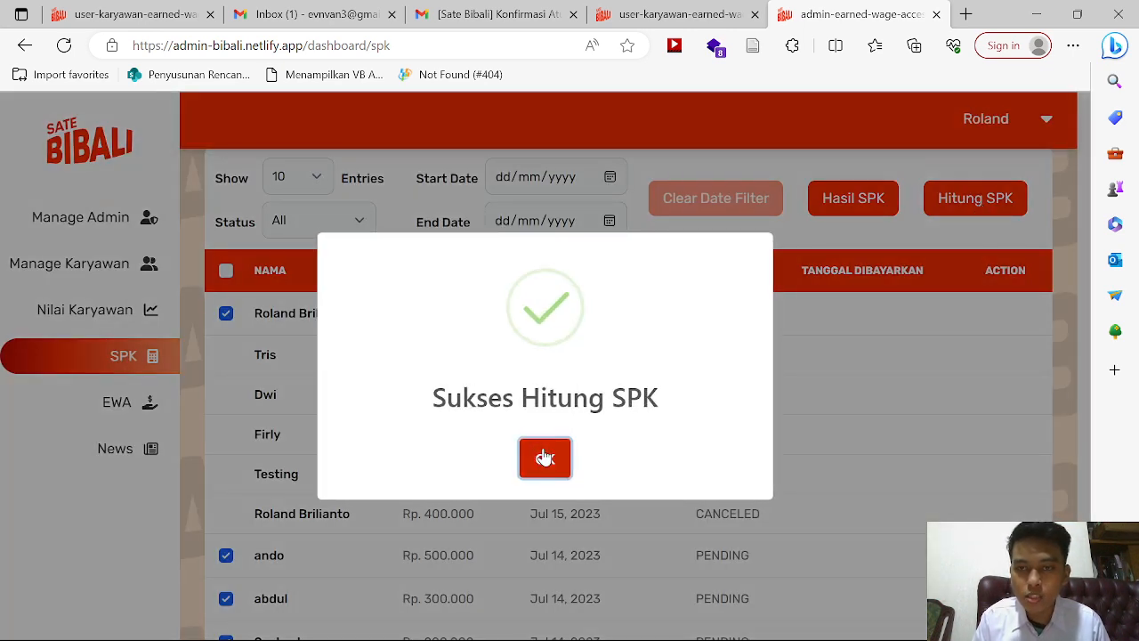
pyautogui.click(541, 458)
pyautogui.scroll(-3, 545, 456)
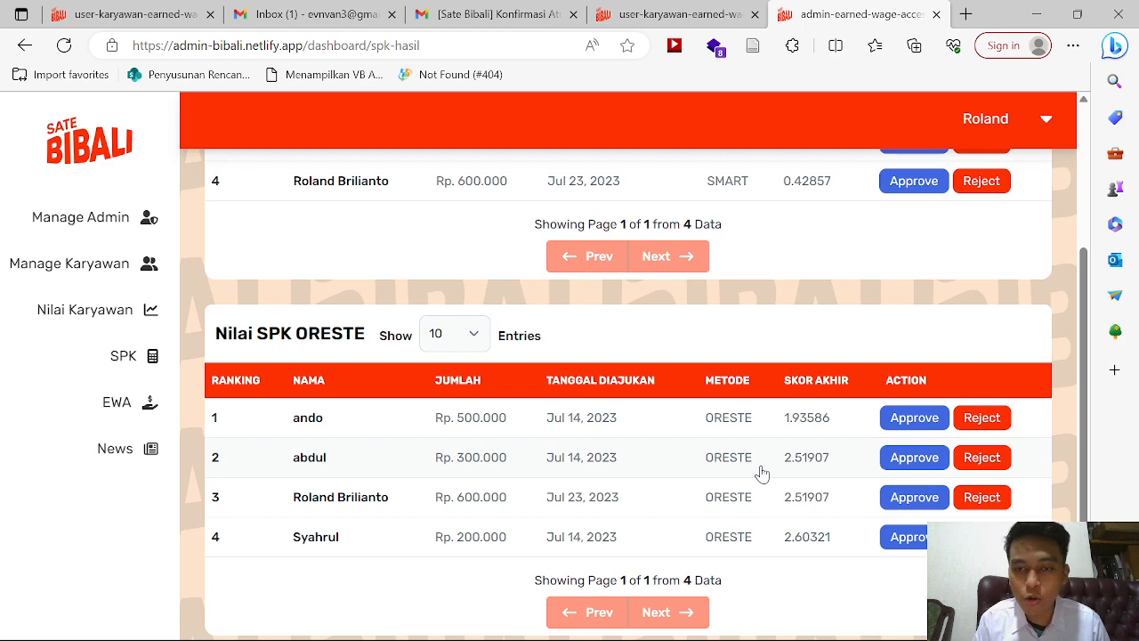
# Step: Approve the Rp 500.000 and Rp 300.000 withdrawals, confirming each approval
pyautogui.scroll(2, 762, 473)
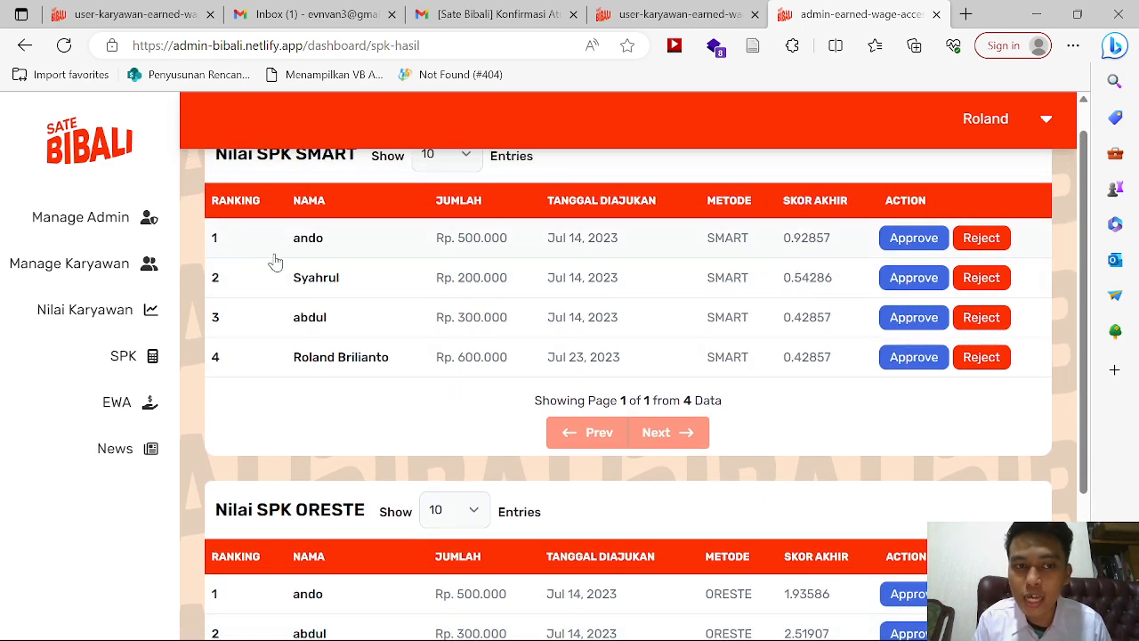
pyautogui.scroll(-2, 755, 472)
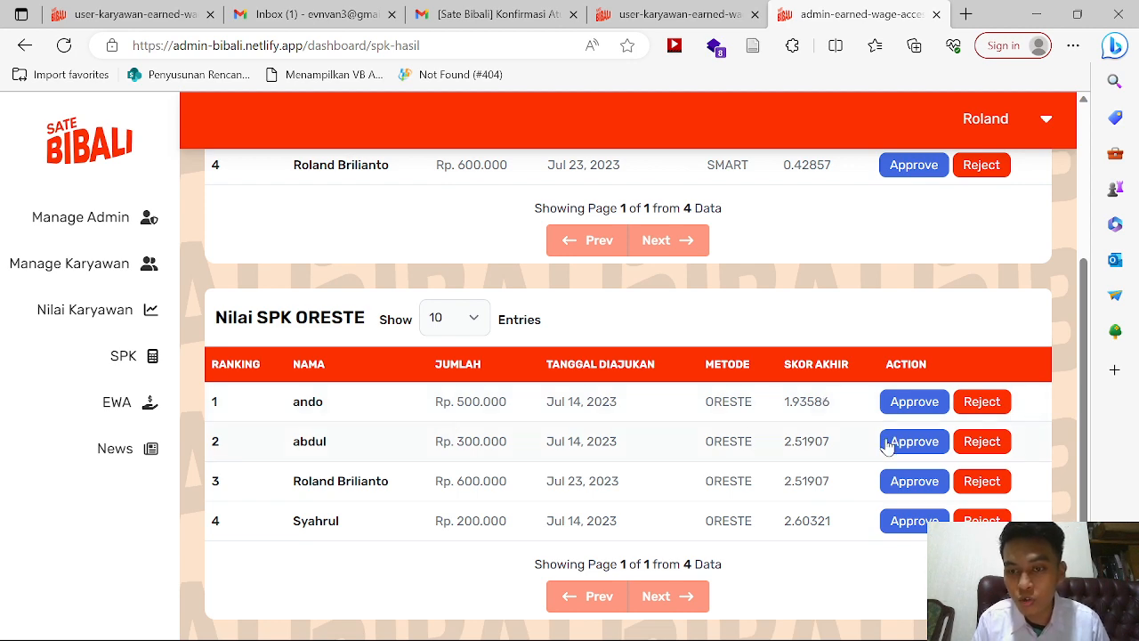
pyautogui.click(928, 408)
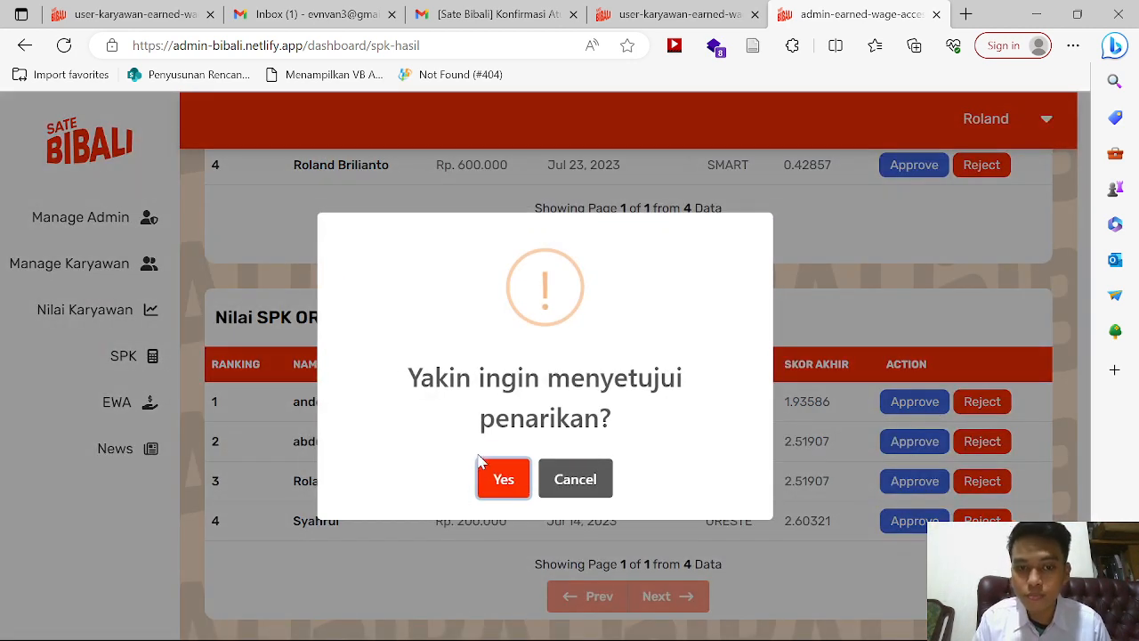
pyautogui.click(501, 475)
pyautogui.click(534, 477)
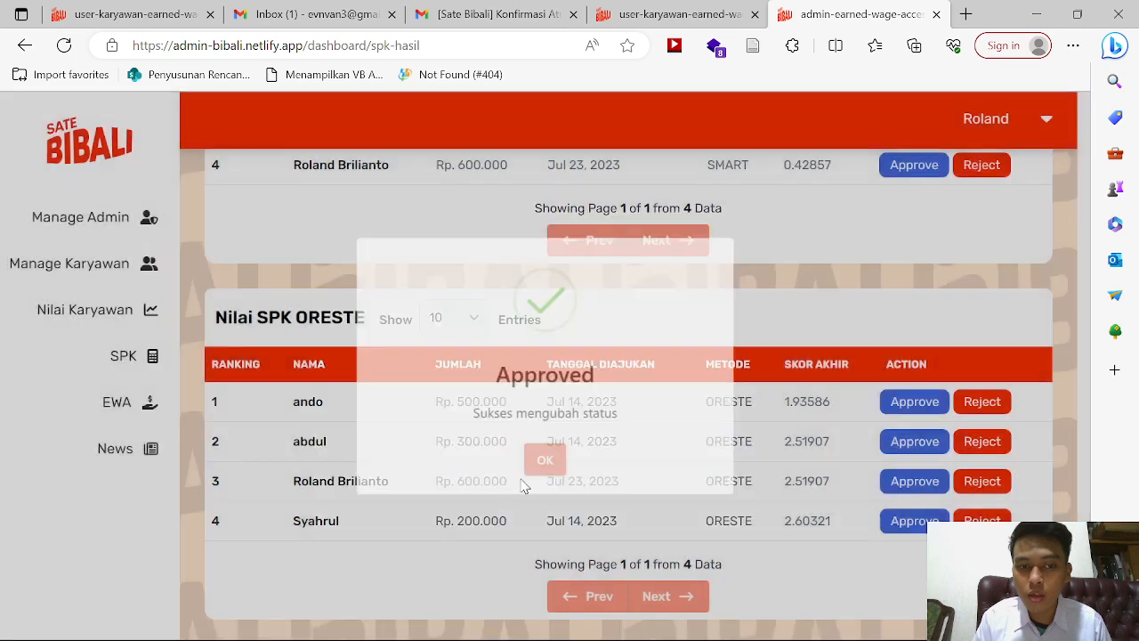
pyautogui.click(898, 445)
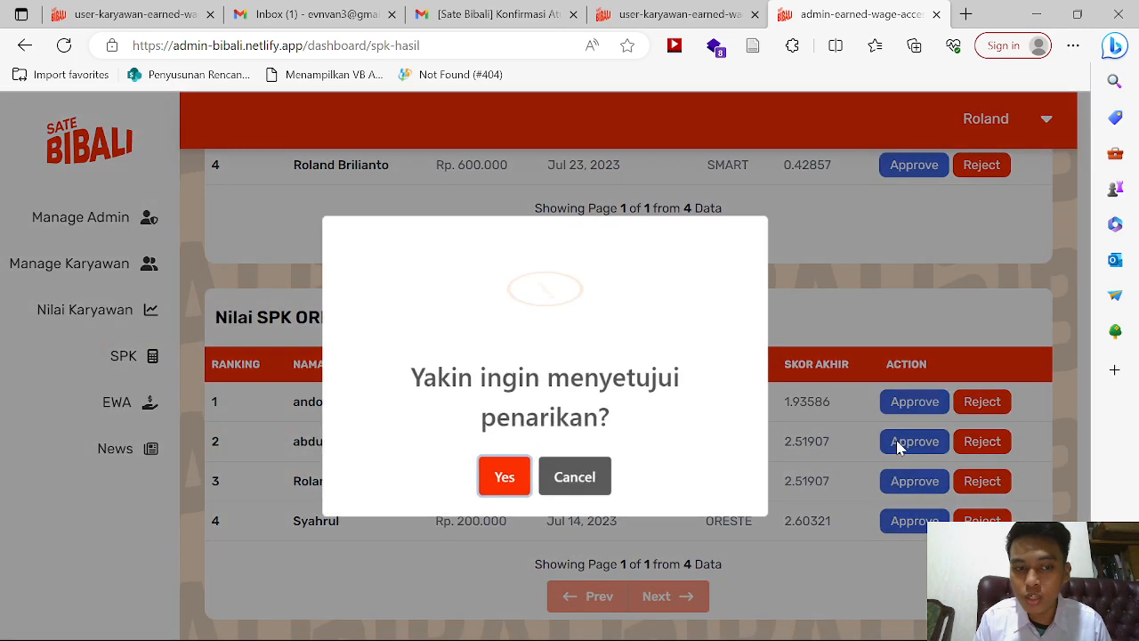
pyautogui.click(501, 473)
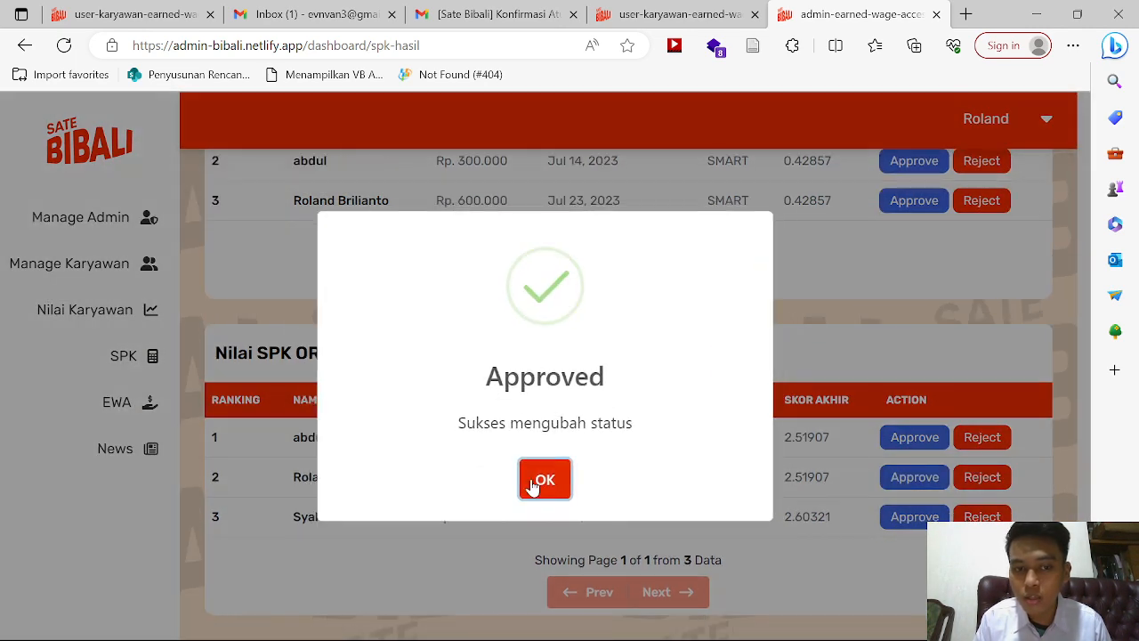
pyautogui.click(532, 480)
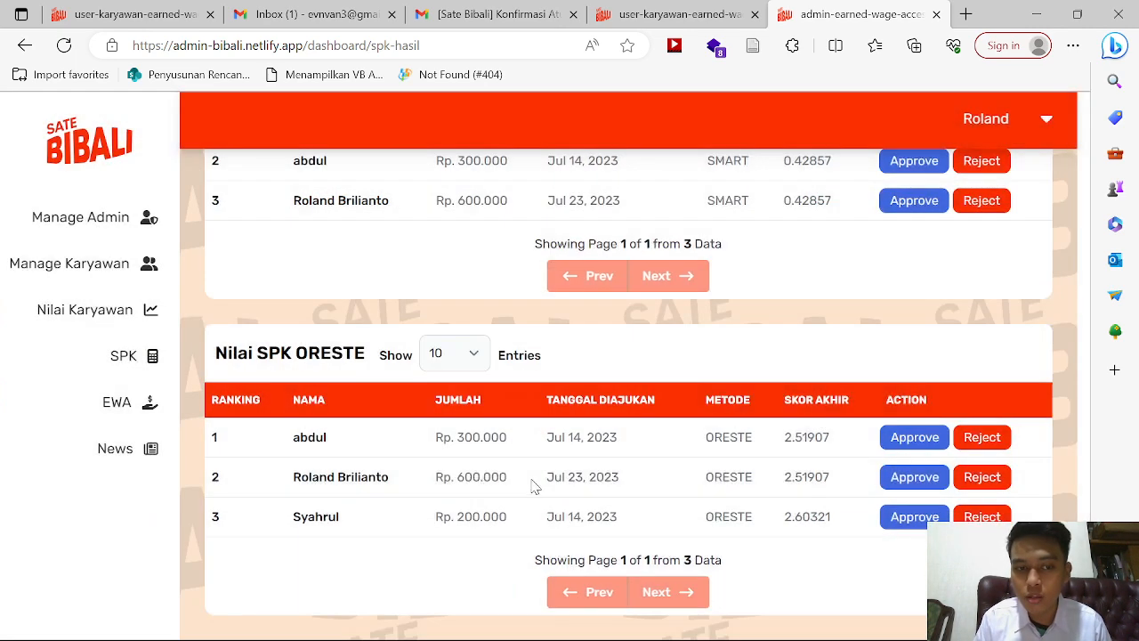
# Step: Refresh the rankings and reject the Rp 600.000 and Rp 200.000 withdrawals
pyautogui.click(64, 45)
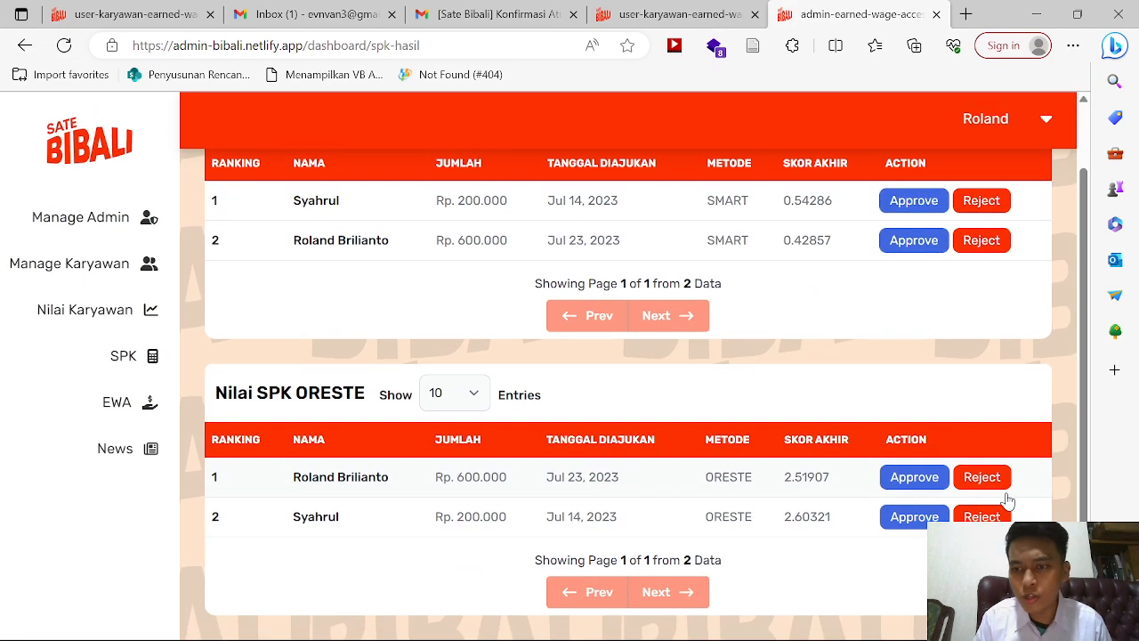
pyautogui.click(997, 477)
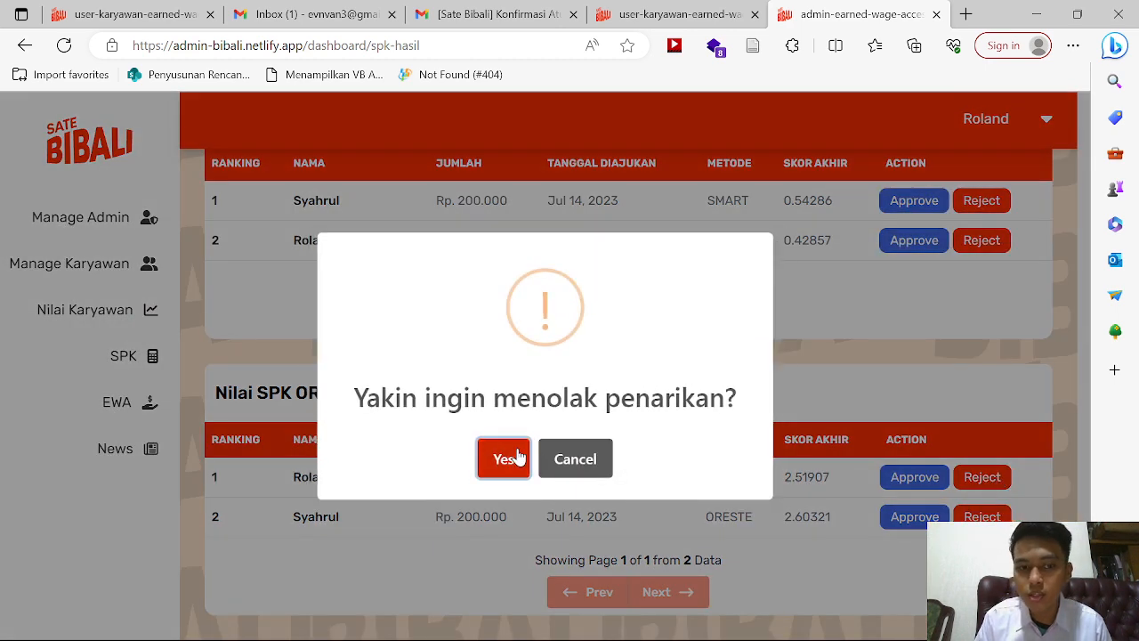
pyautogui.click(519, 457)
pyautogui.click(537, 474)
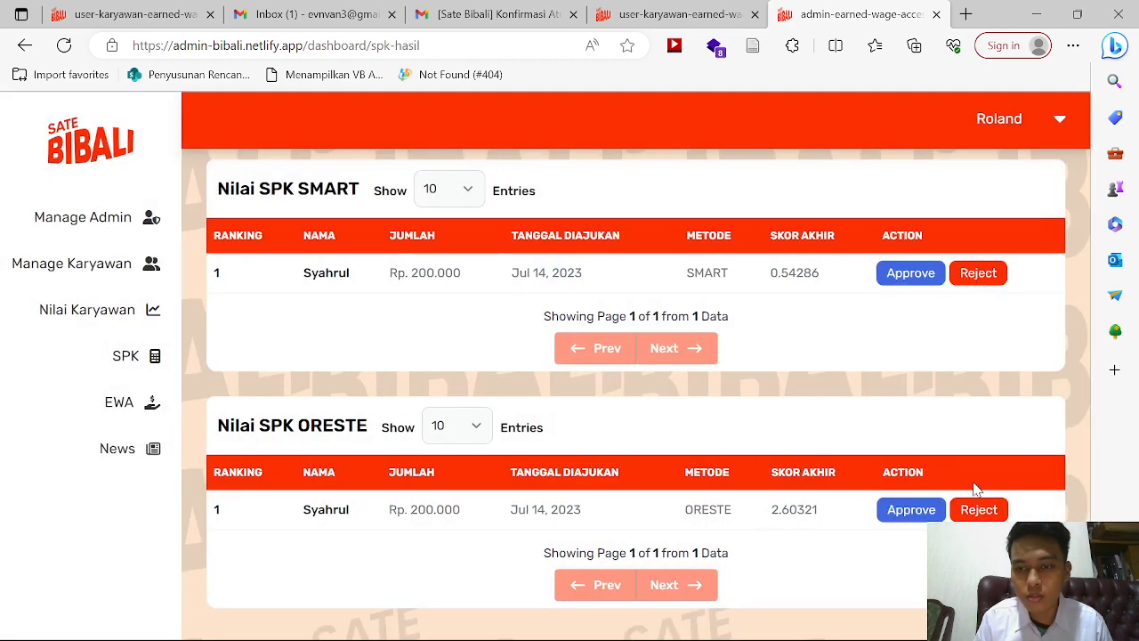
pyautogui.click(985, 508)
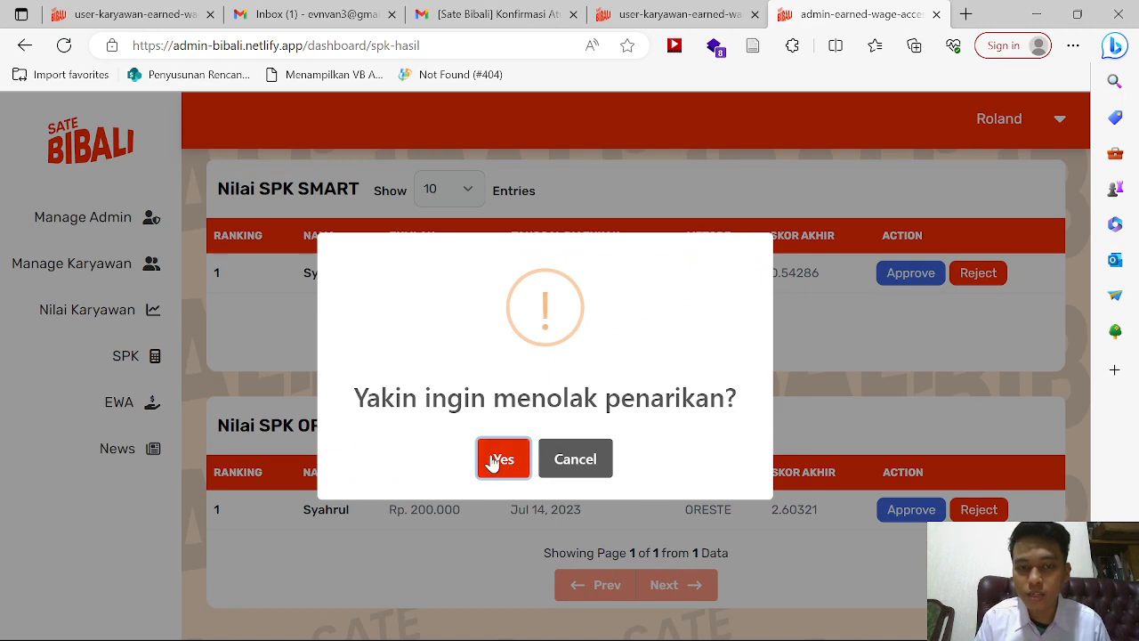
pyautogui.click(496, 458)
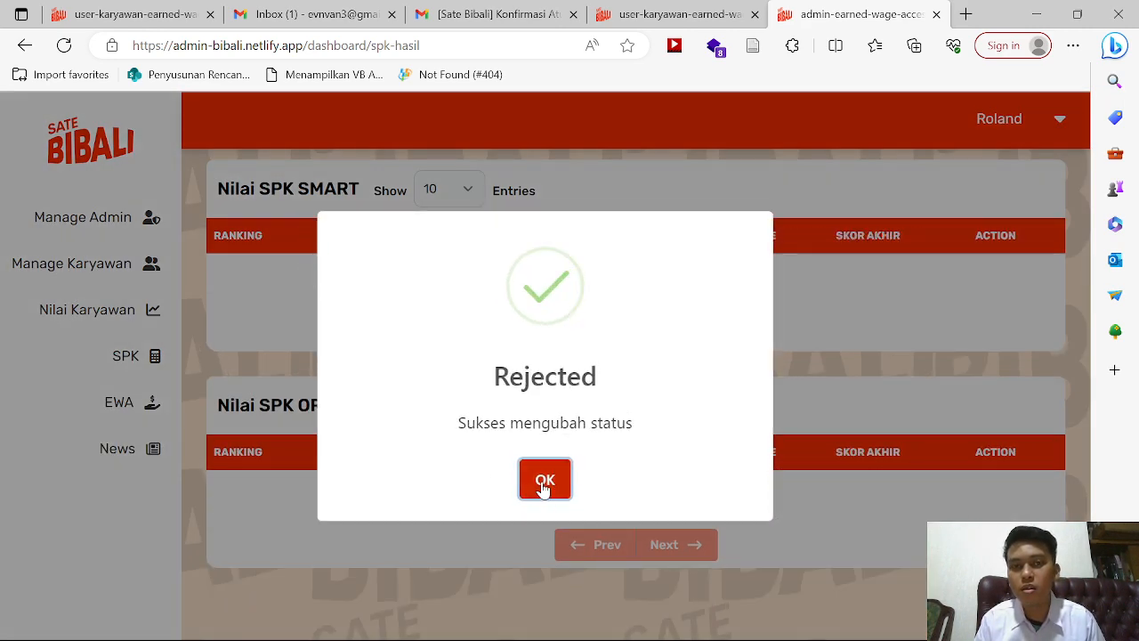
pyautogui.click(544, 480)
pyautogui.click(657, 8)
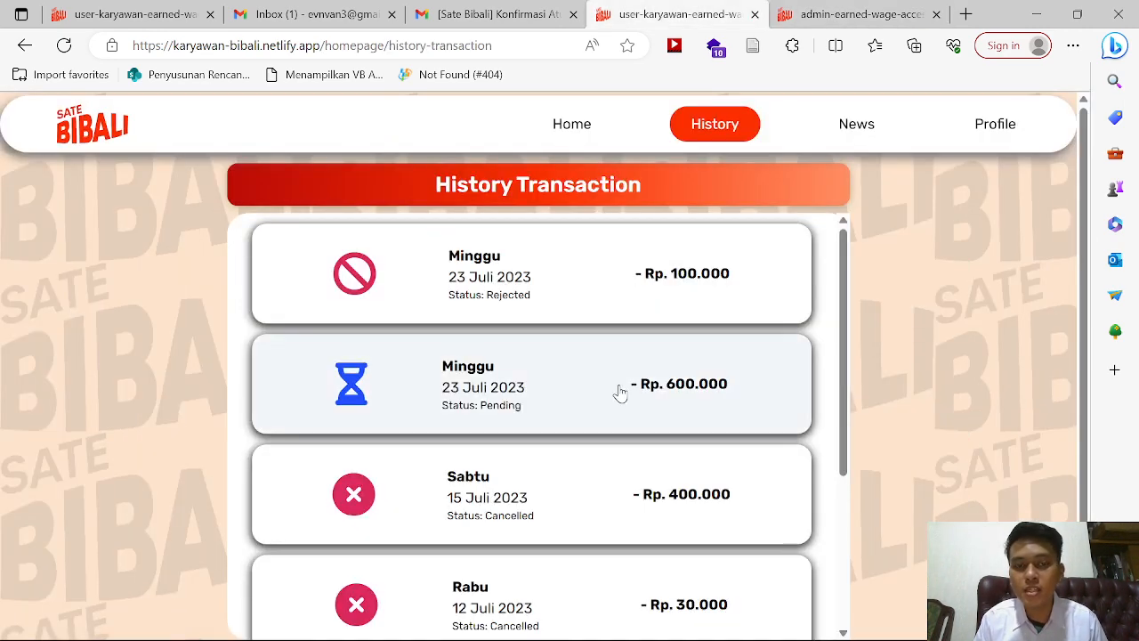
# Step: Refresh the employee's history and check the EWA balance on the Home page
pyautogui.click(64, 45)
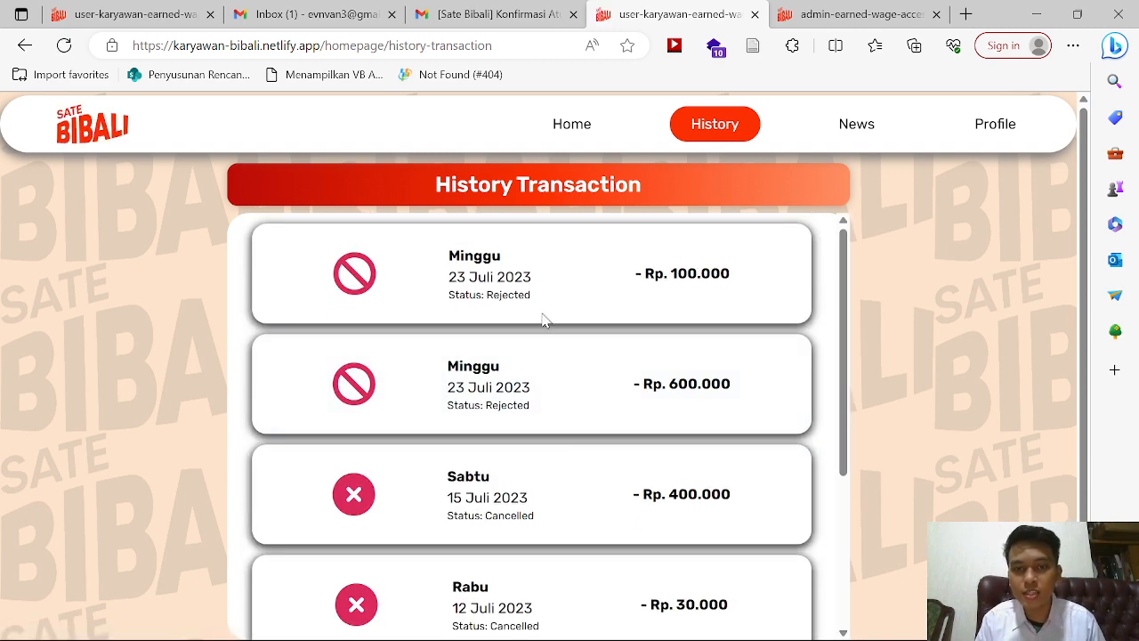
pyautogui.click(583, 134)
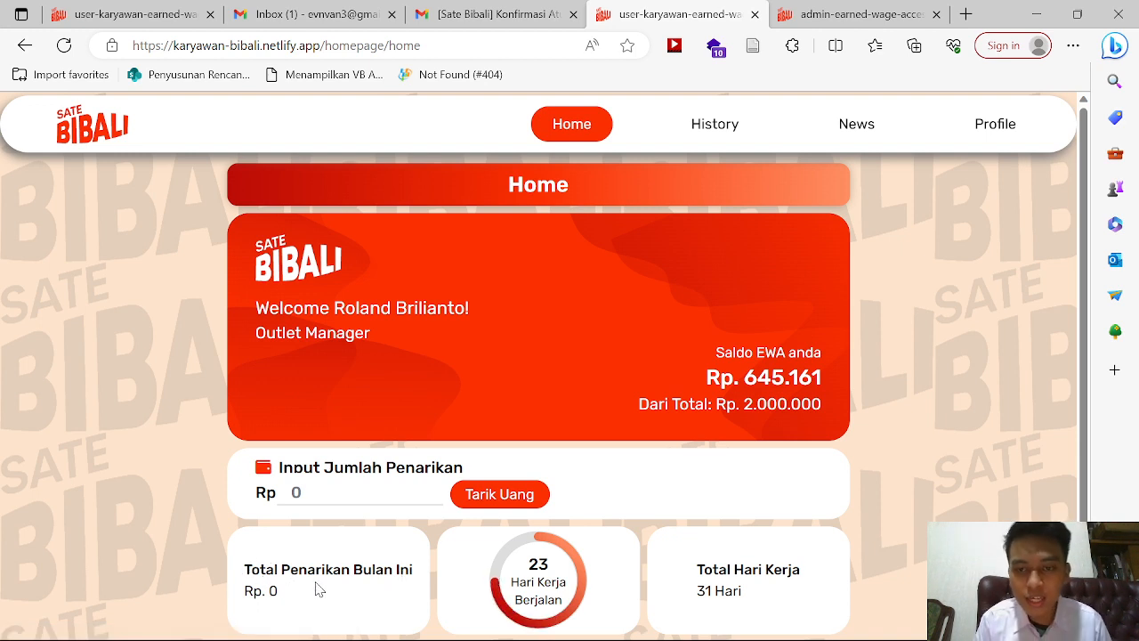
pyautogui.moveTo(746, 377); pyautogui.dragTo(824, 380)
pyautogui.click(783, 371)
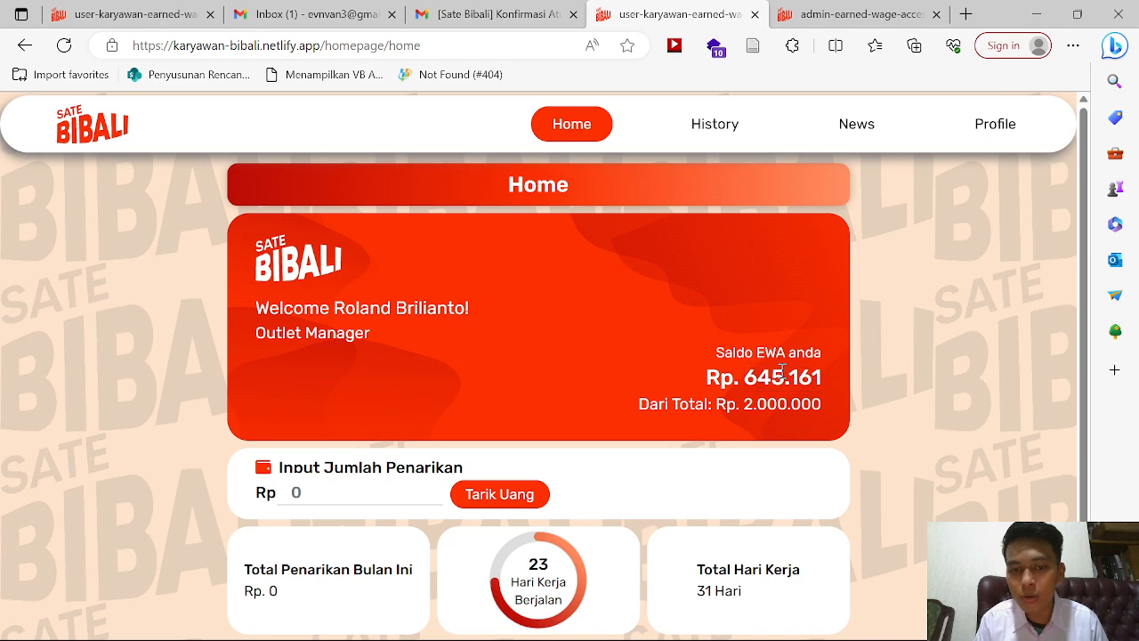
# Step: Check the profile's join date 8 Juli 2023 and the Rp. 645.161 balance on Home
pyautogui.click(1002, 134)
pyautogui.scroll(-3, 859, 382)
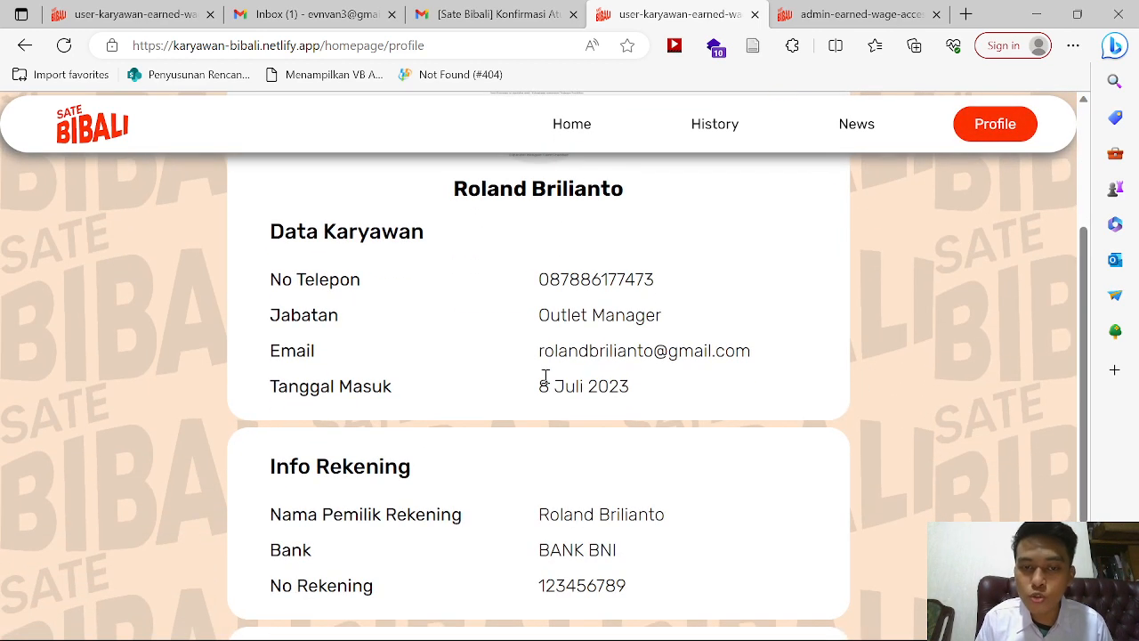
pyautogui.moveTo(543, 381); pyautogui.dragTo(648, 389)
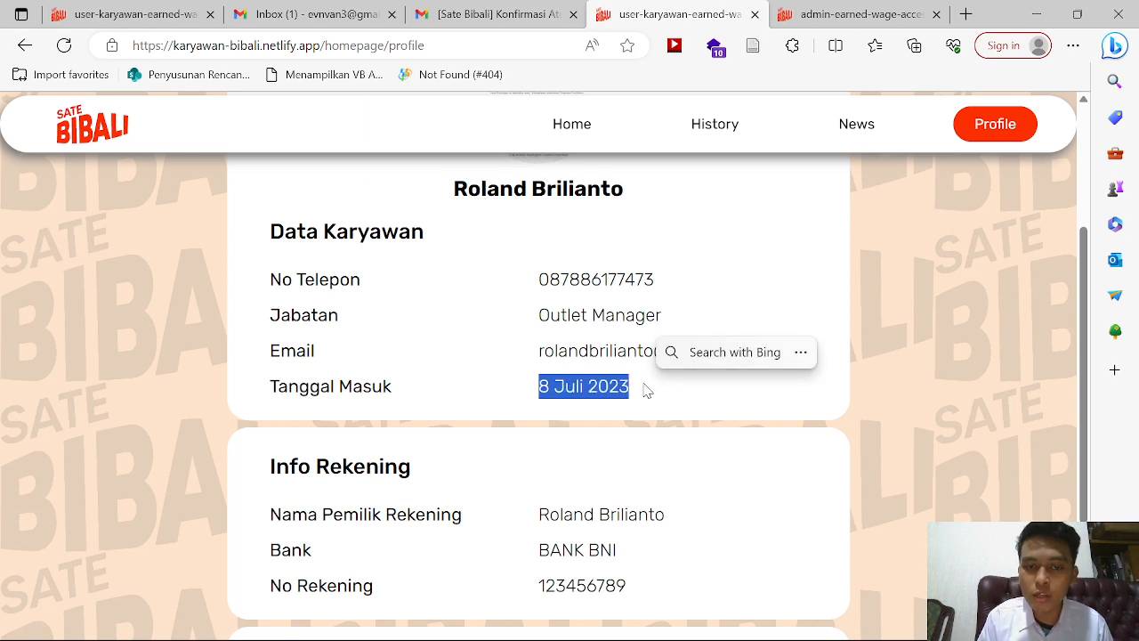
pyautogui.click(586, 134)
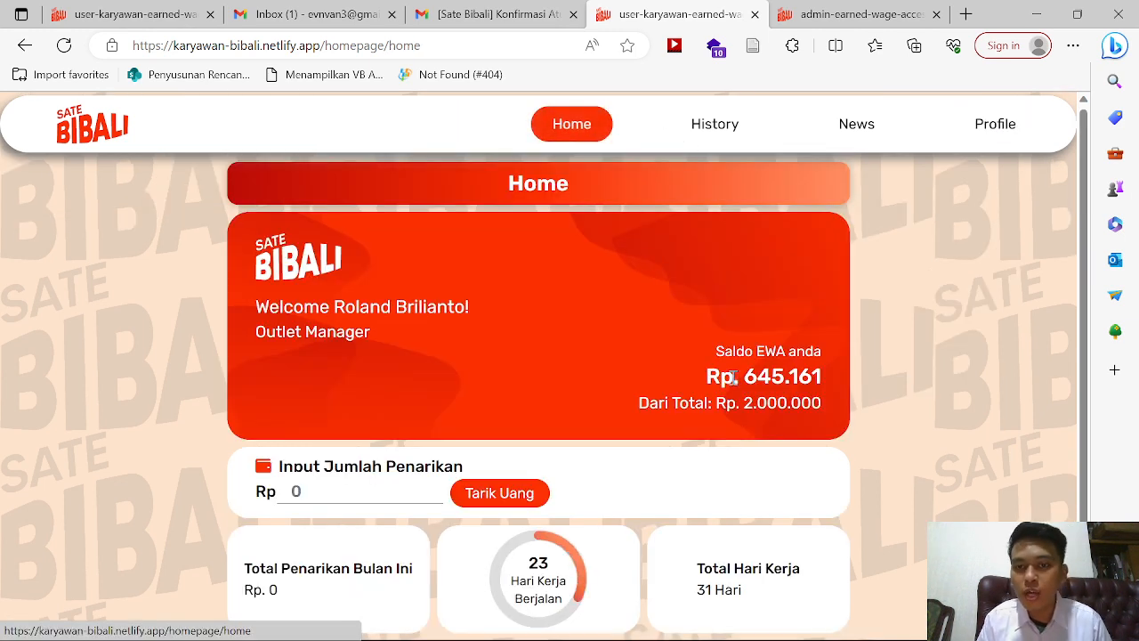
pyautogui.moveTo(742, 378); pyautogui.dragTo(824, 383)
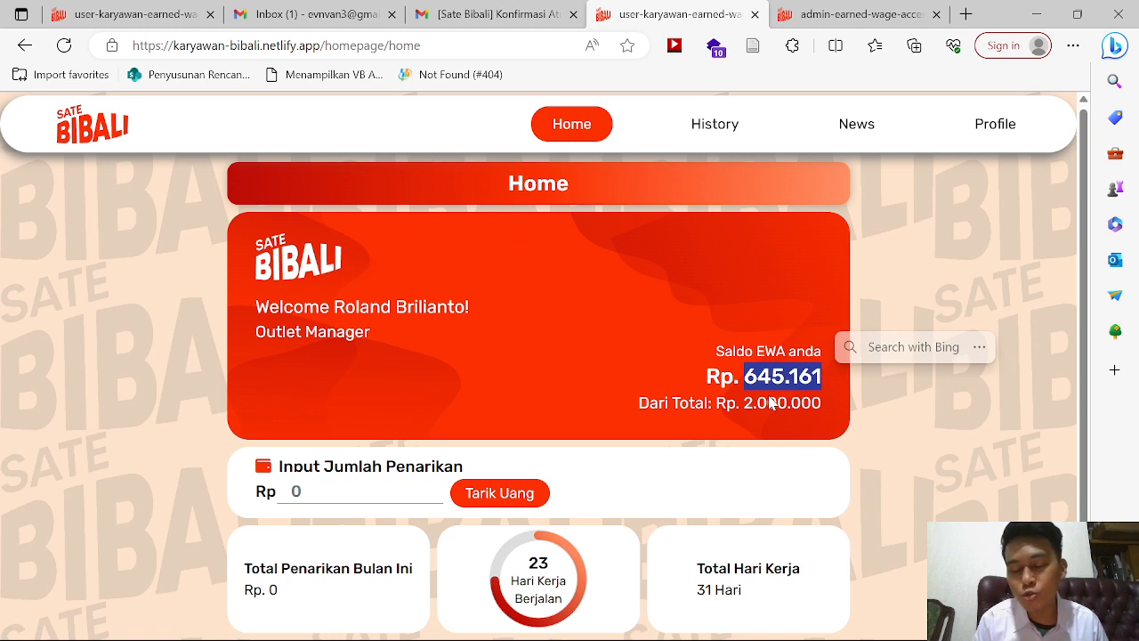
pyautogui.click(770, 396)
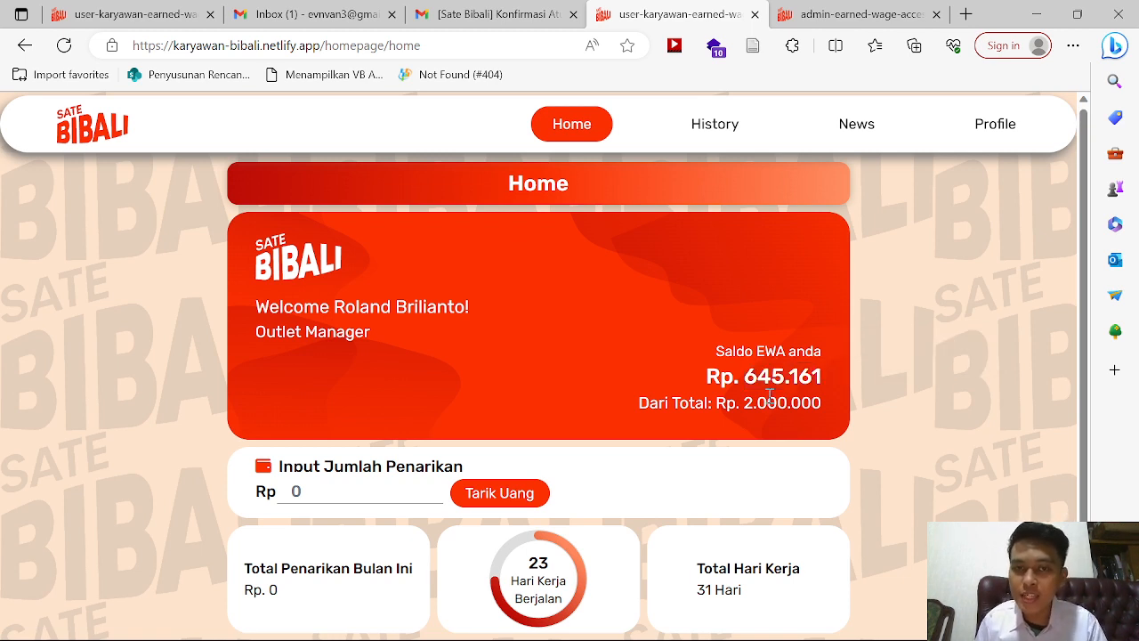
pyautogui.click(836, 9)
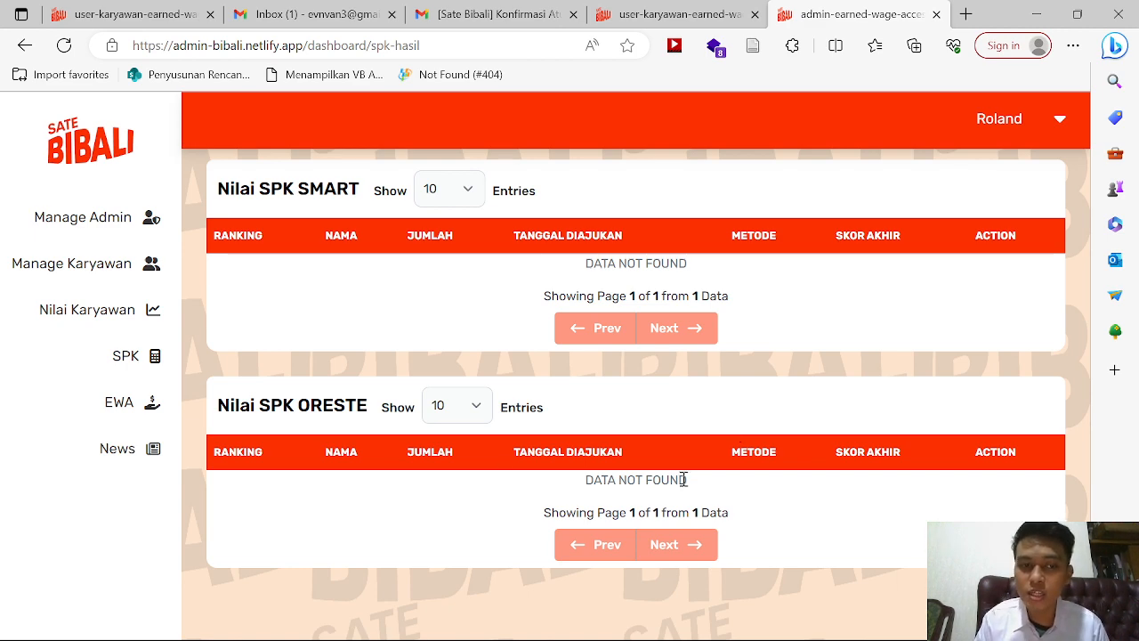
# Step: Go through History and News to the Profil page and open its edit form
pyautogui.click(657, 9)
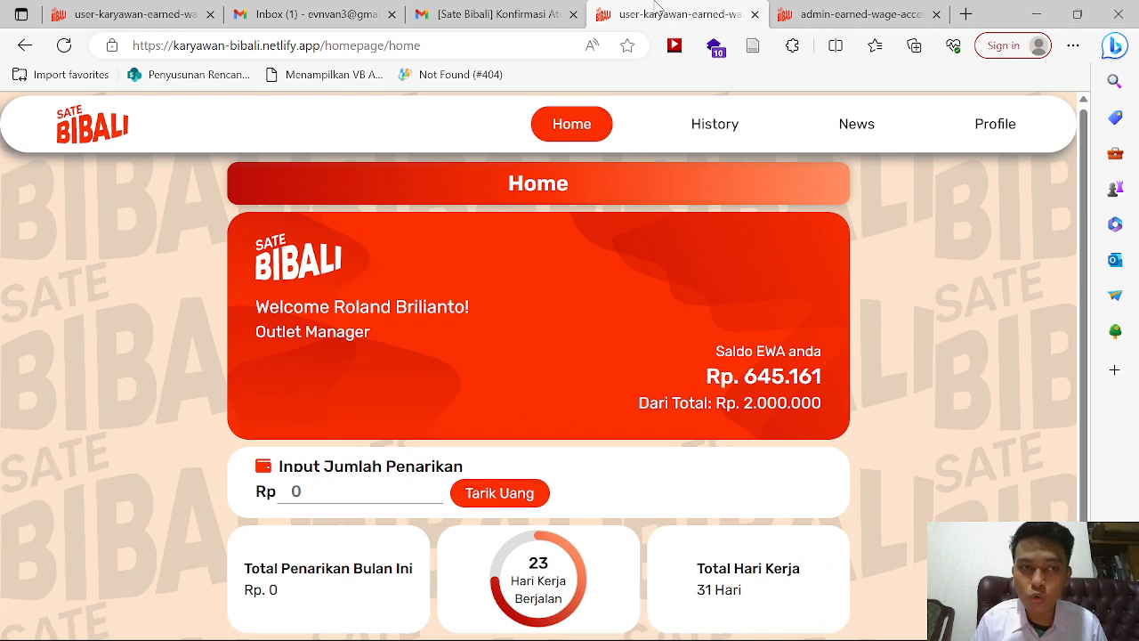
pyautogui.click(724, 121)
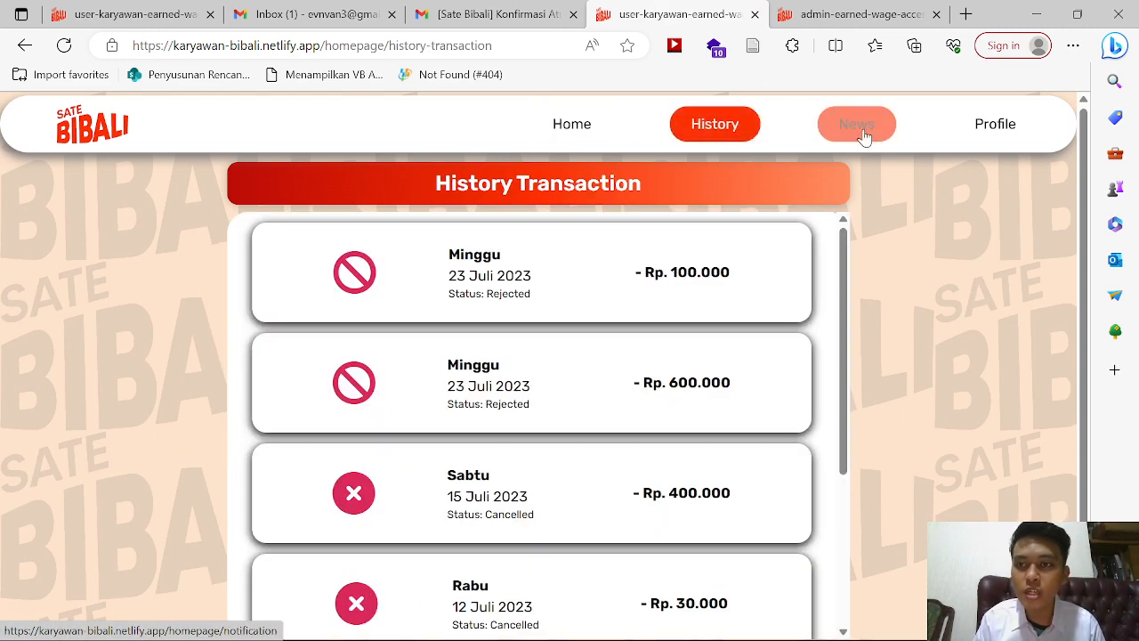
pyautogui.click(863, 131)
pyautogui.click(1025, 140)
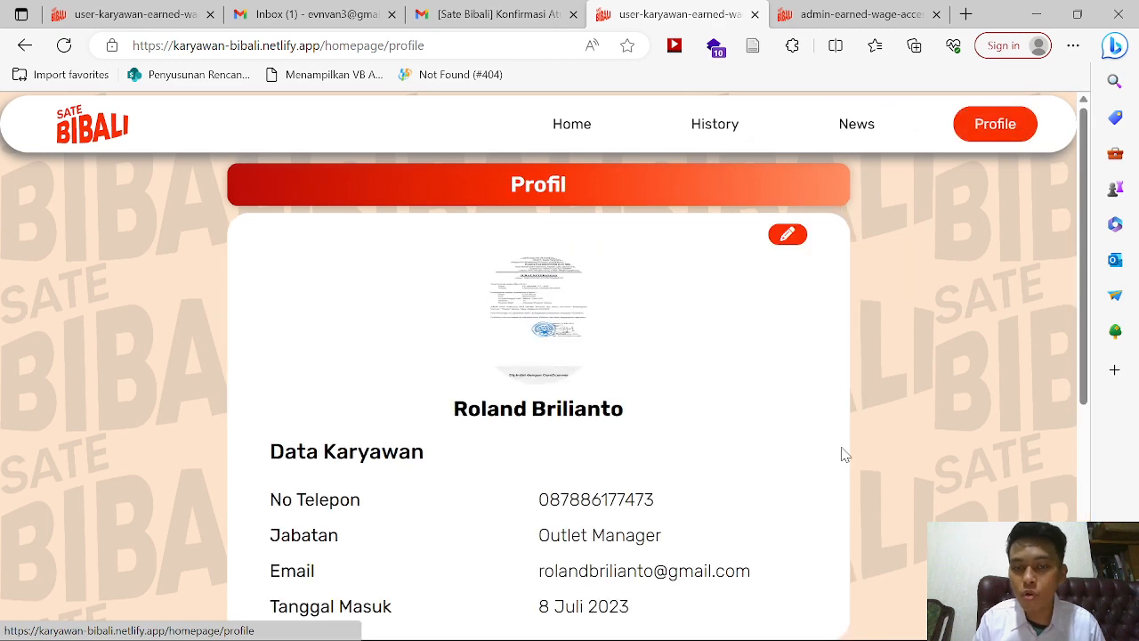
pyautogui.scroll(-5, 844, 454)
pyautogui.scroll(4, 844, 454)
pyautogui.scroll(1, 844, 454)
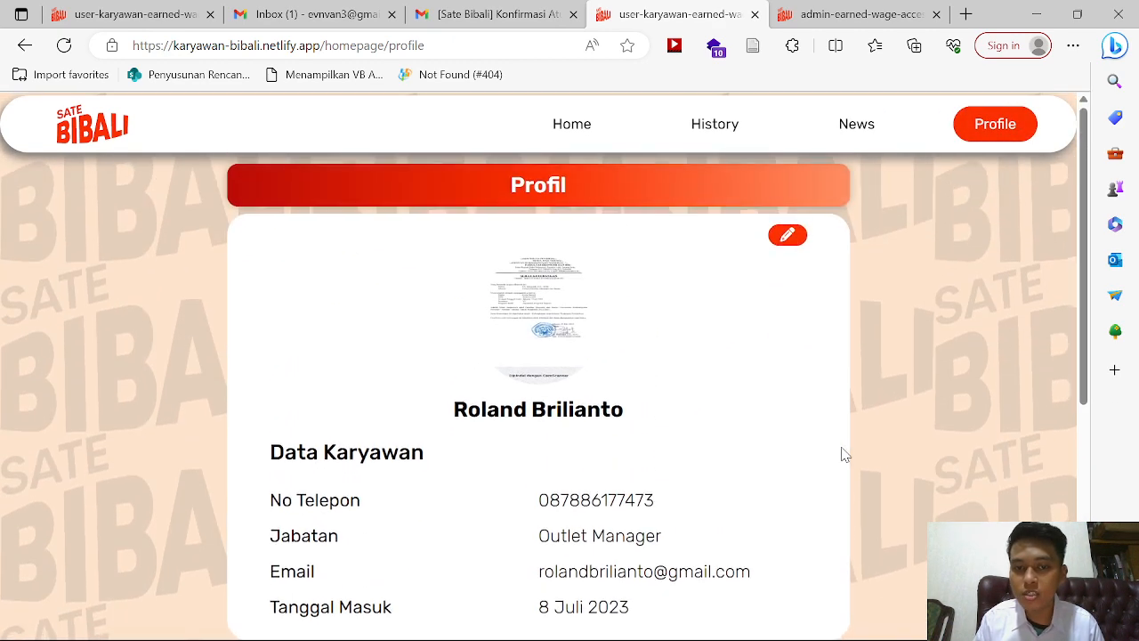
pyautogui.click(799, 237)
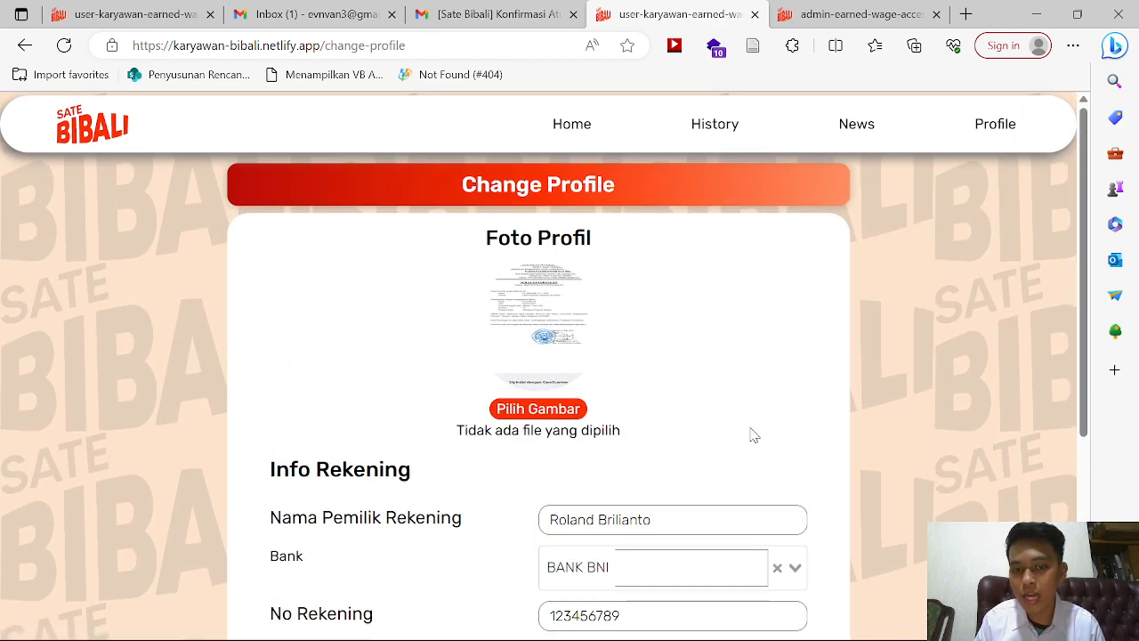
# Step: Append 'Ganteng' to the bank-account holder name and save the profile
pyautogui.scroll(-1, 753, 436)
pyautogui.click(714, 414)
pyautogui.write('Ganteng')
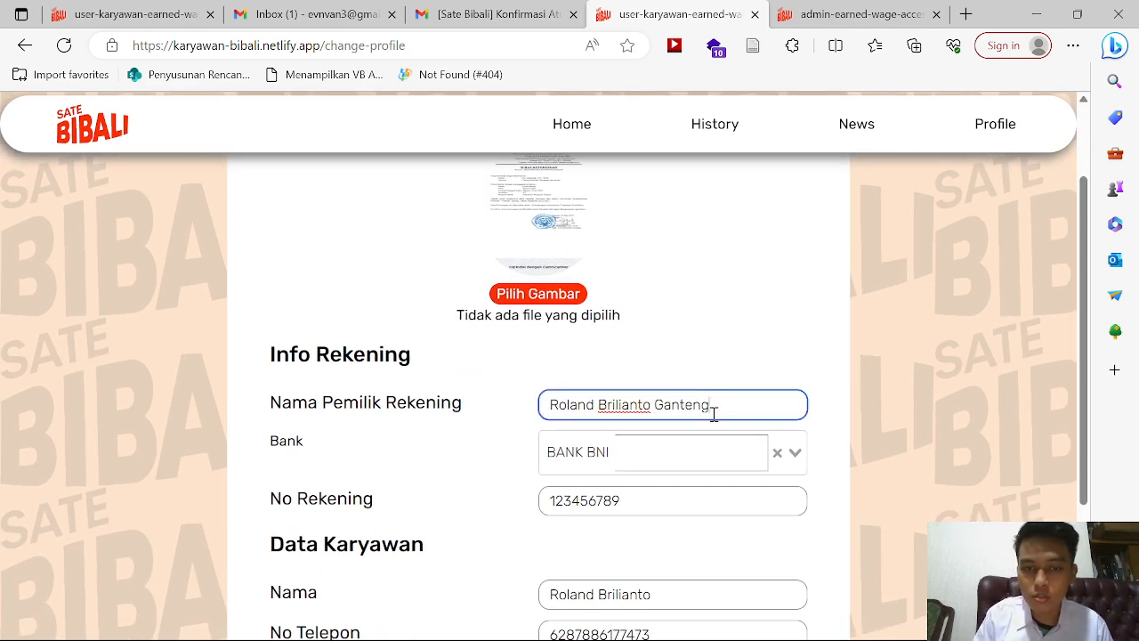
pyautogui.scroll(-2, 714, 414)
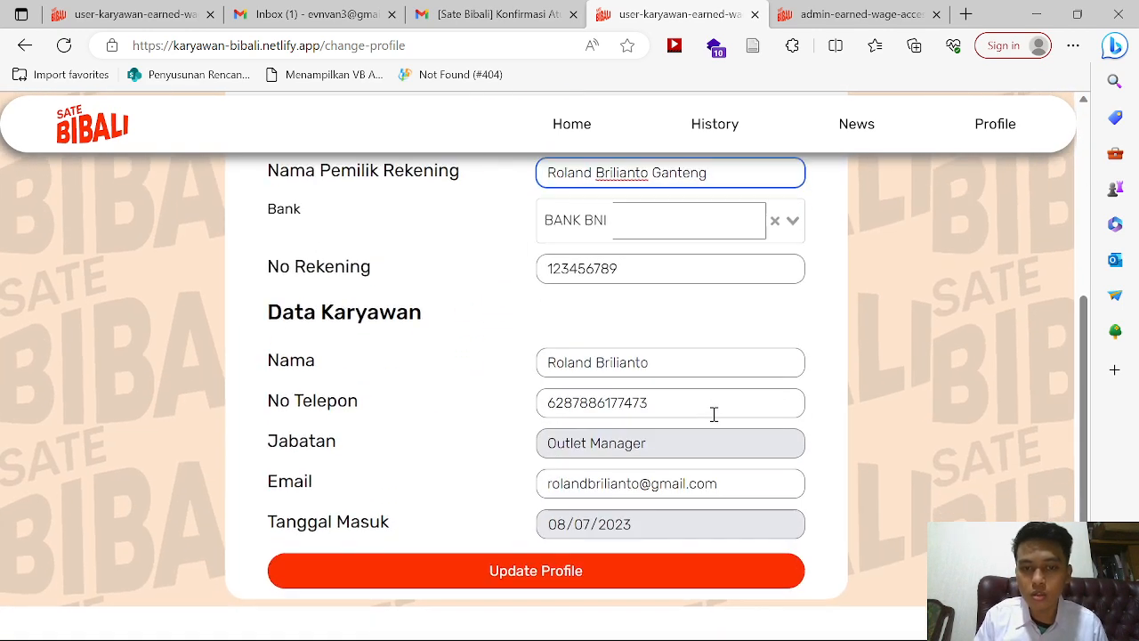
pyautogui.scroll(1, 628, 508)
pyautogui.click(519, 612)
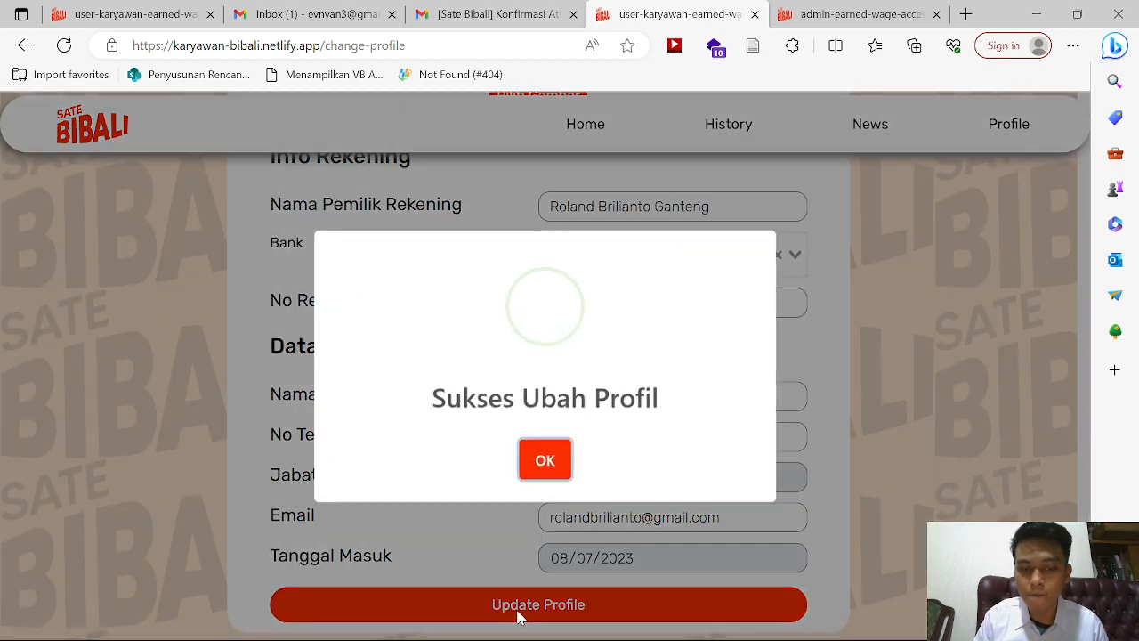
pyautogui.click(542, 457)
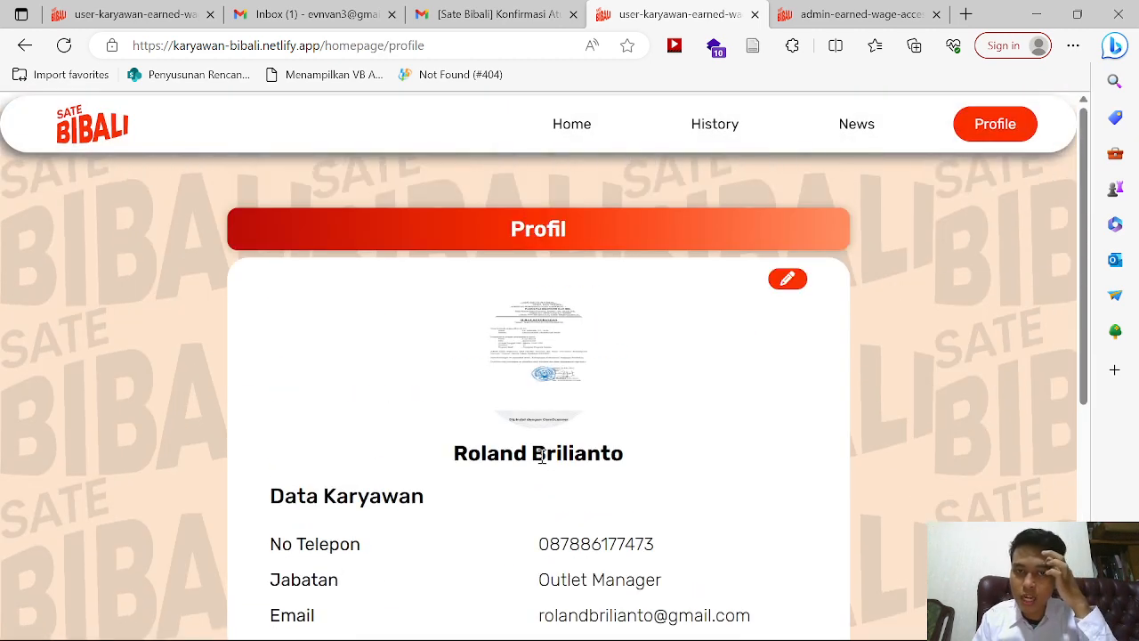
# Step: Reload the profile, then append 'Ganteng' to the employee name and save again
pyautogui.click(62, 45)
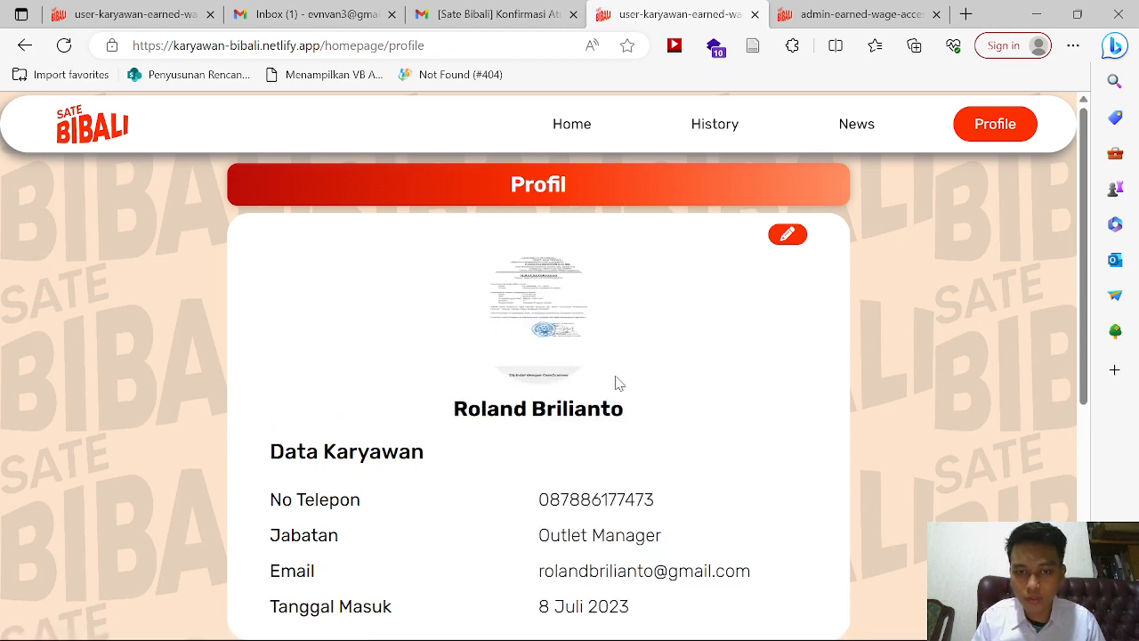
pyautogui.scroll(-4, 618, 382)
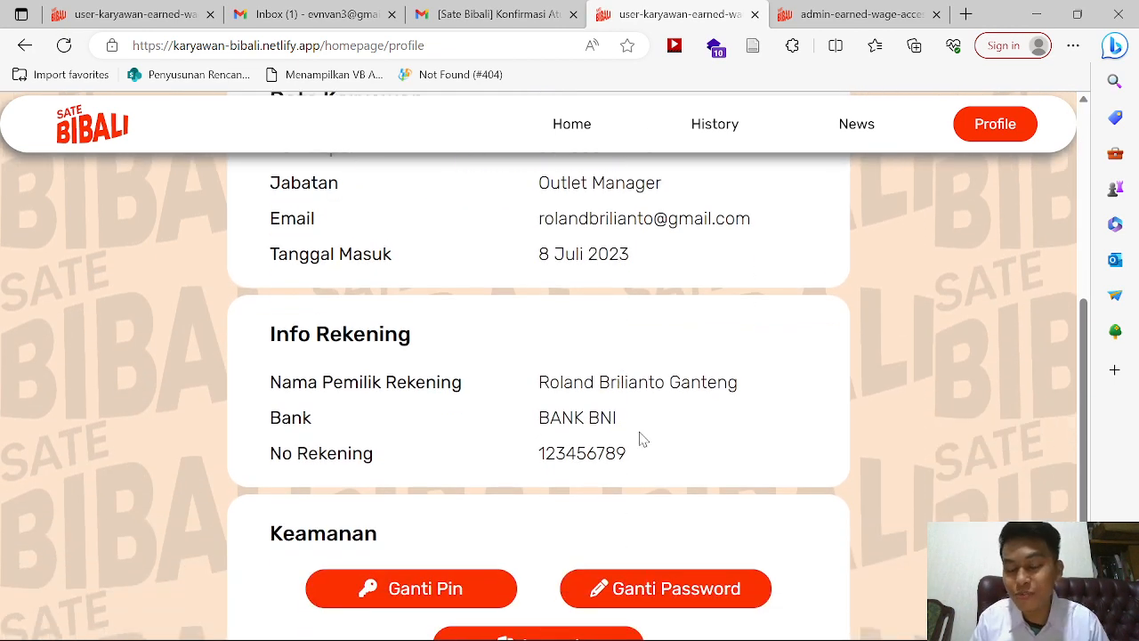
pyautogui.scroll(1, 641, 437)
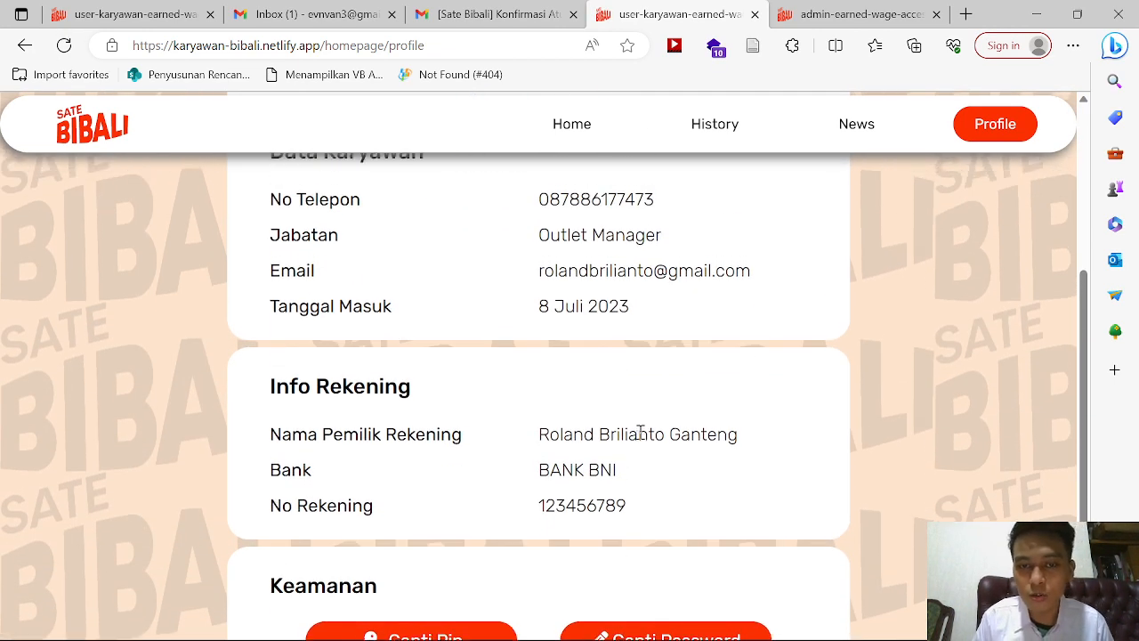
pyautogui.scroll(-1, 641, 436)
pyautogui.scroll(4, 598, 400)
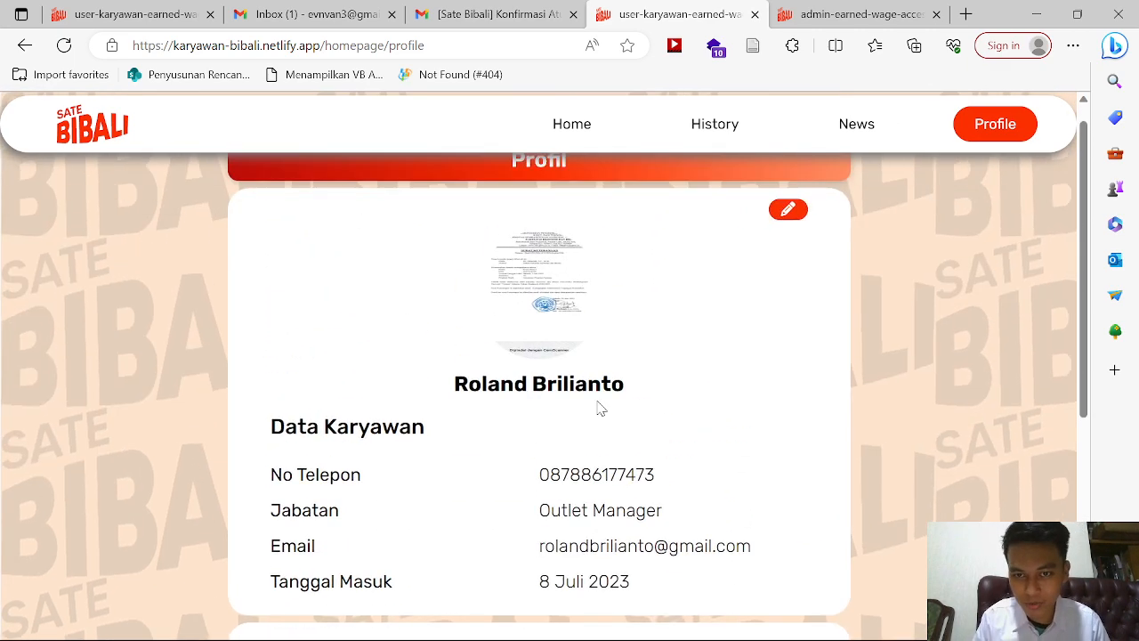
pyautogui.click(788, 207)
pyautogui.scroll(-5, 724, 422)
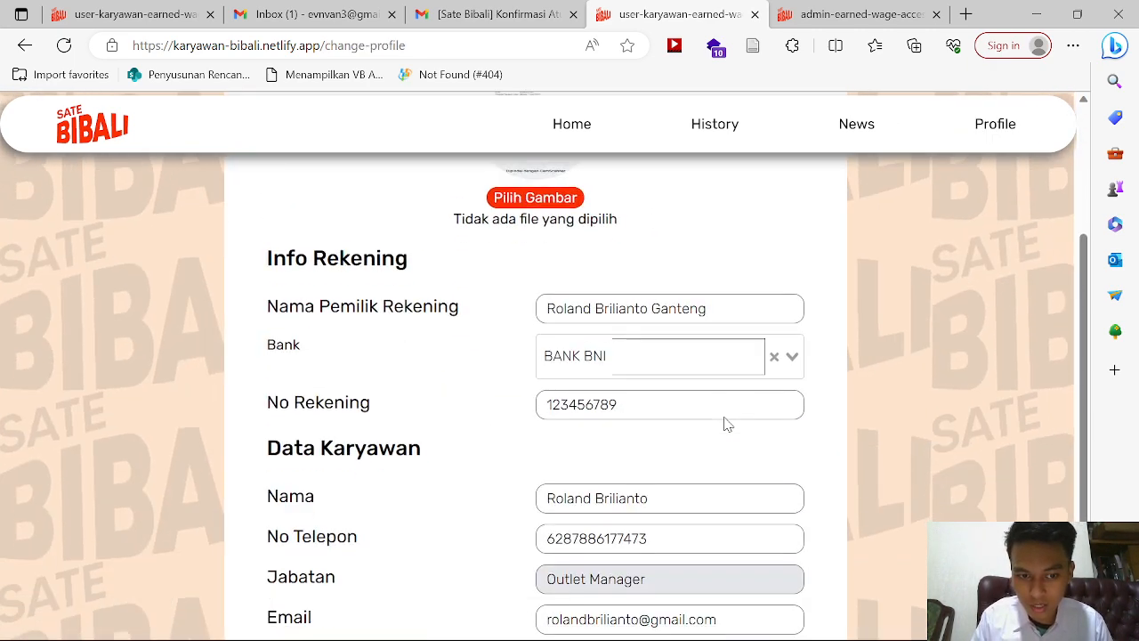
pyautogui.click(693, 392)
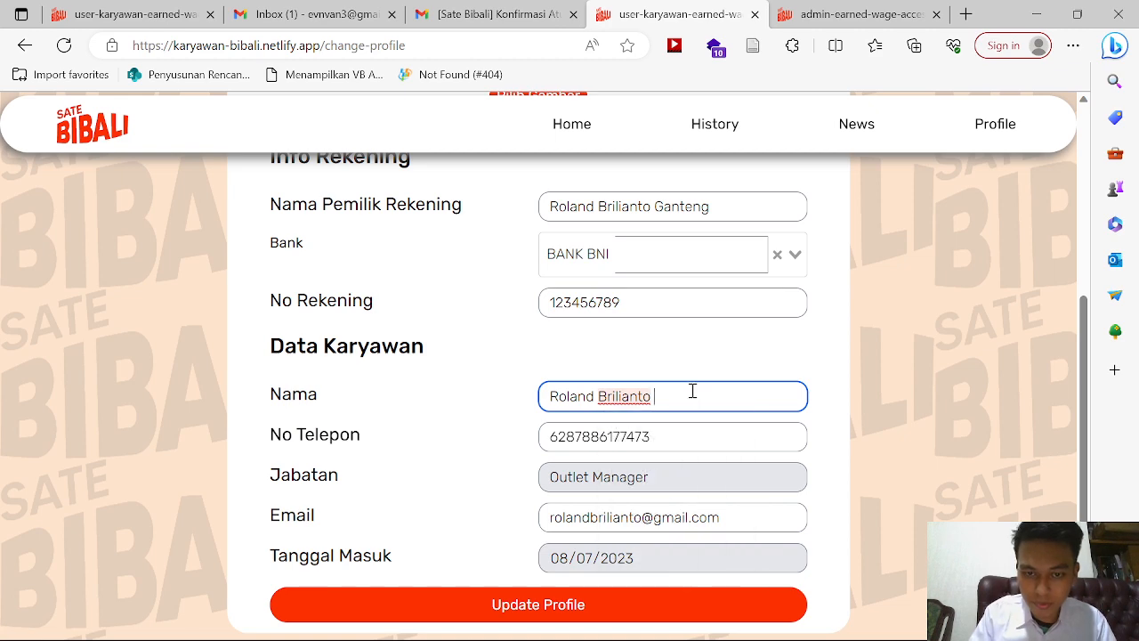
pyautogui.write('Ganteng')
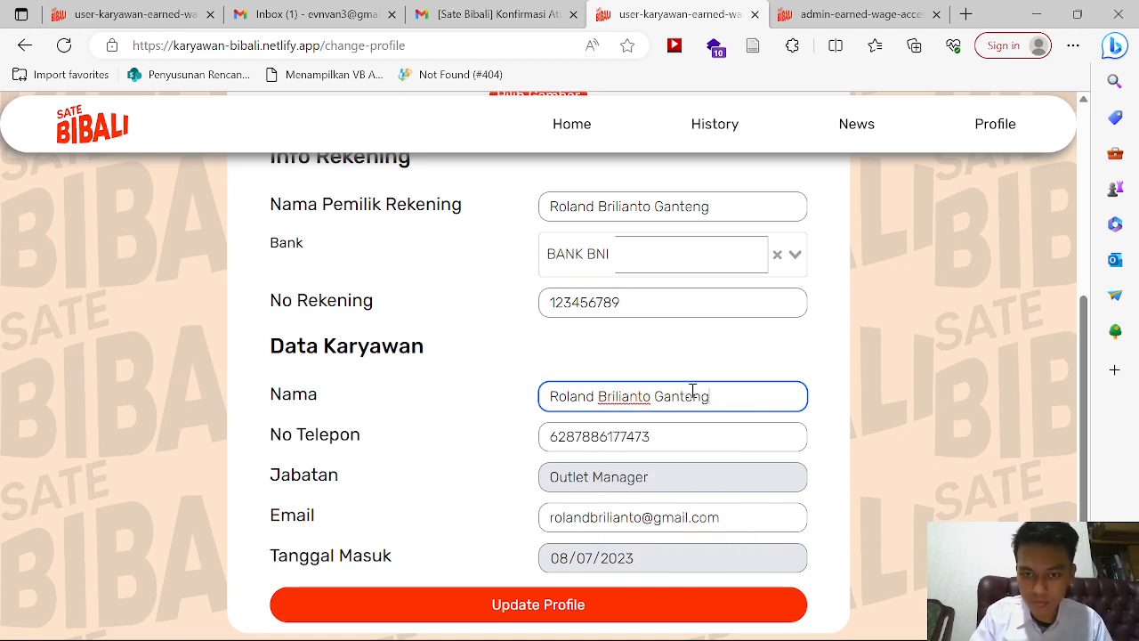
pyautogui.scroll(-1, 691, 389)
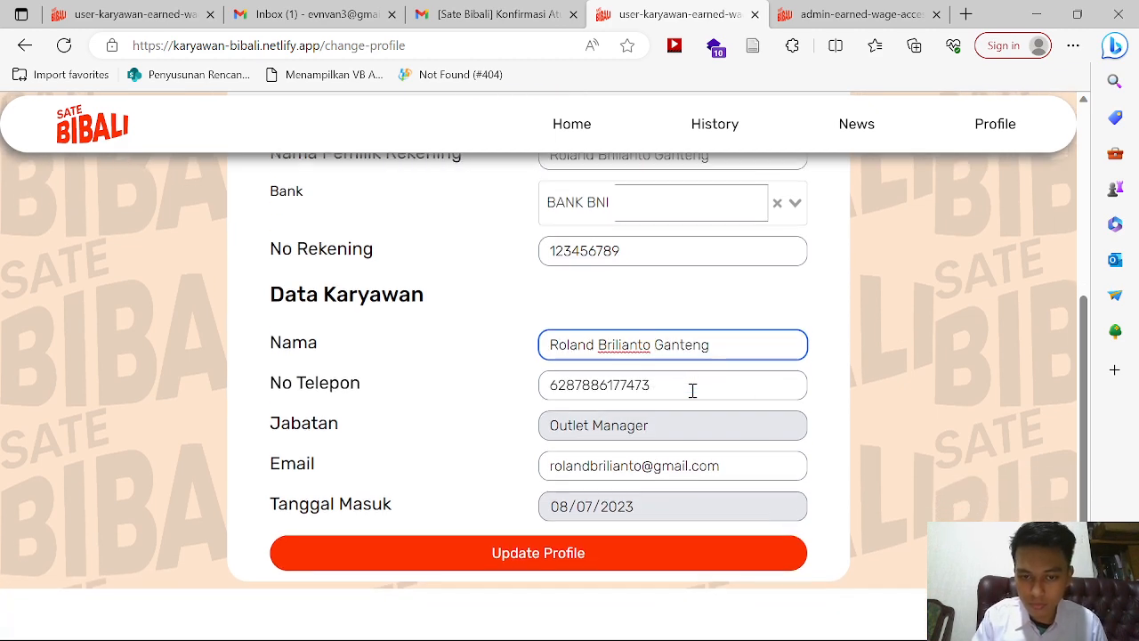
pyautogui.scroll(1, 521, 572)
pyautogui.click(501, 605)
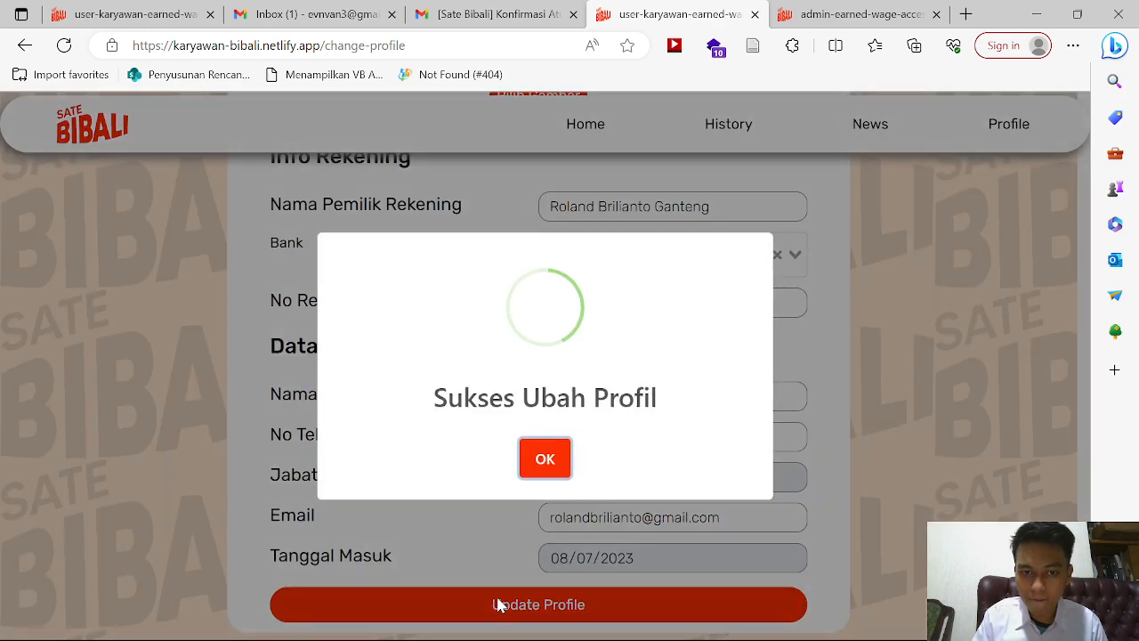
pyautogui.click(549, 455)
# Step: View the News page and then the transaction history
pyautogui.scroll(5, 549, 455)
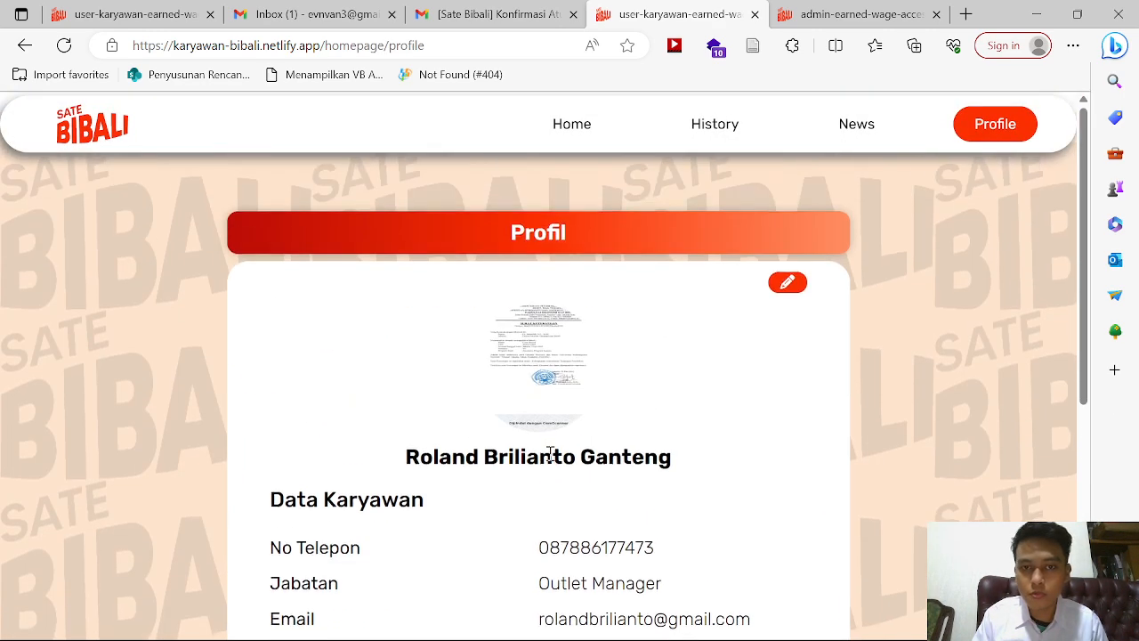
pyautogui.click(857, 126)
pyautogui.click(725, 123)
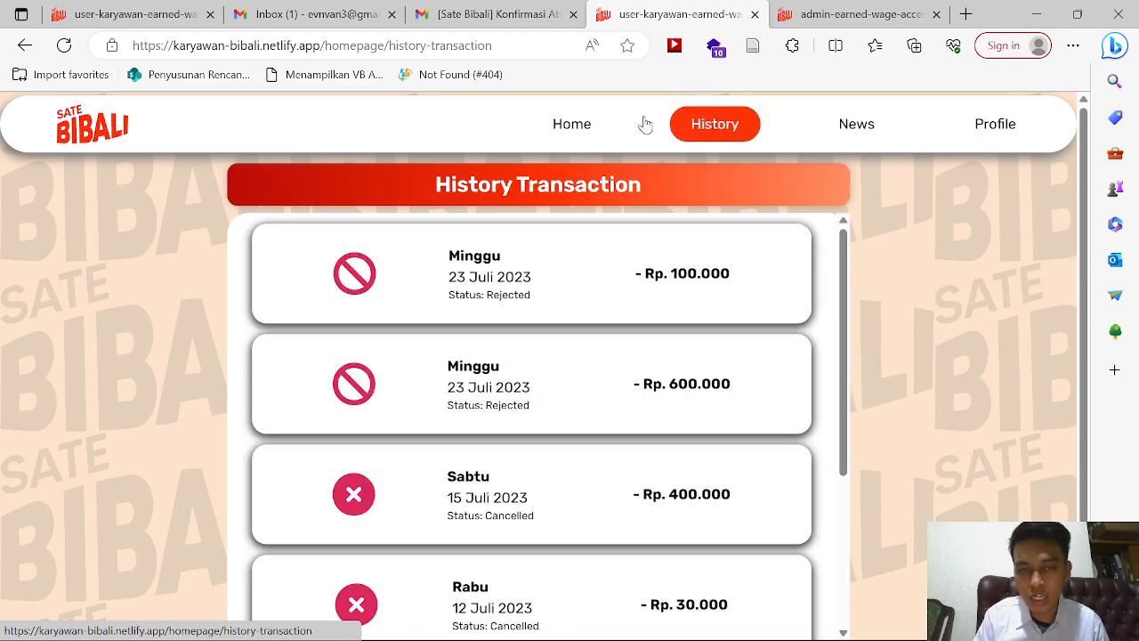
# Step: Cycle through Home, History and News, checking the 645.161 balance and welcome on Home
pyautogui.click(571, 123)
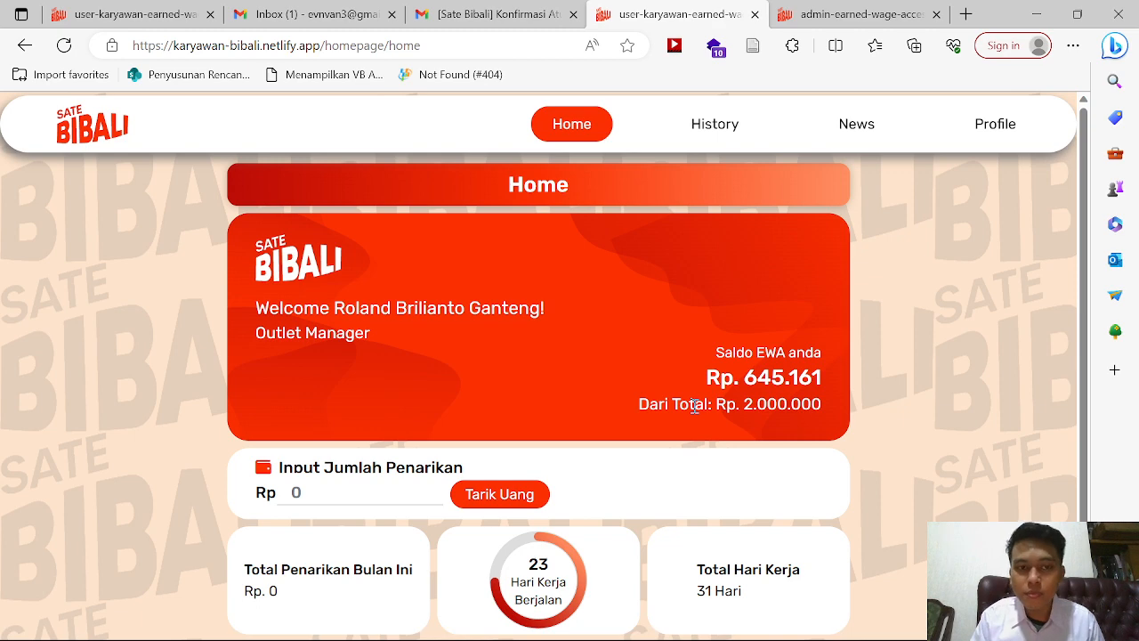
pyautogui.click(715, 127)
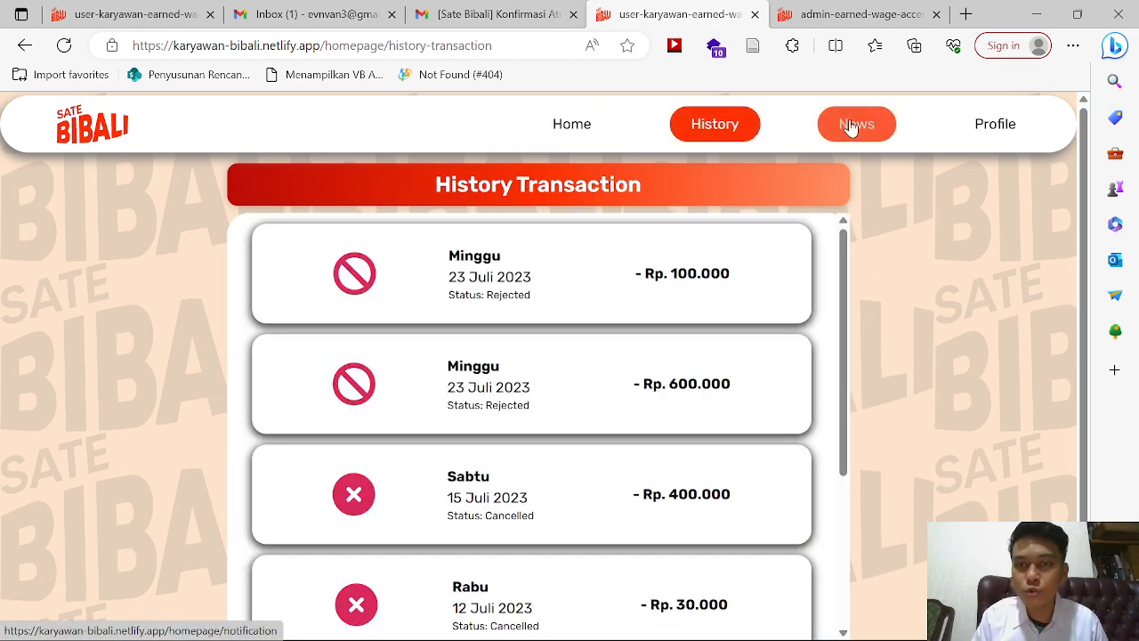
pyautogui.click(850, 126)
pyautogui.click(598, 122)
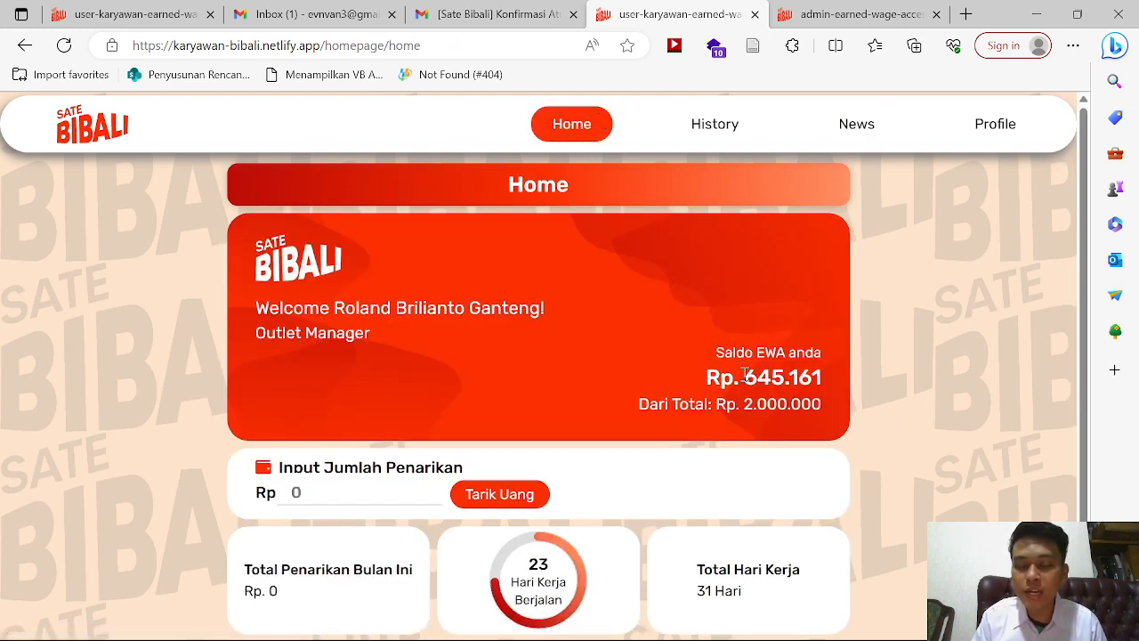
pyautogui.moveTo(744, 375); pyautogui.dragTo(829, 378)
pyautogui.click(850, 11)
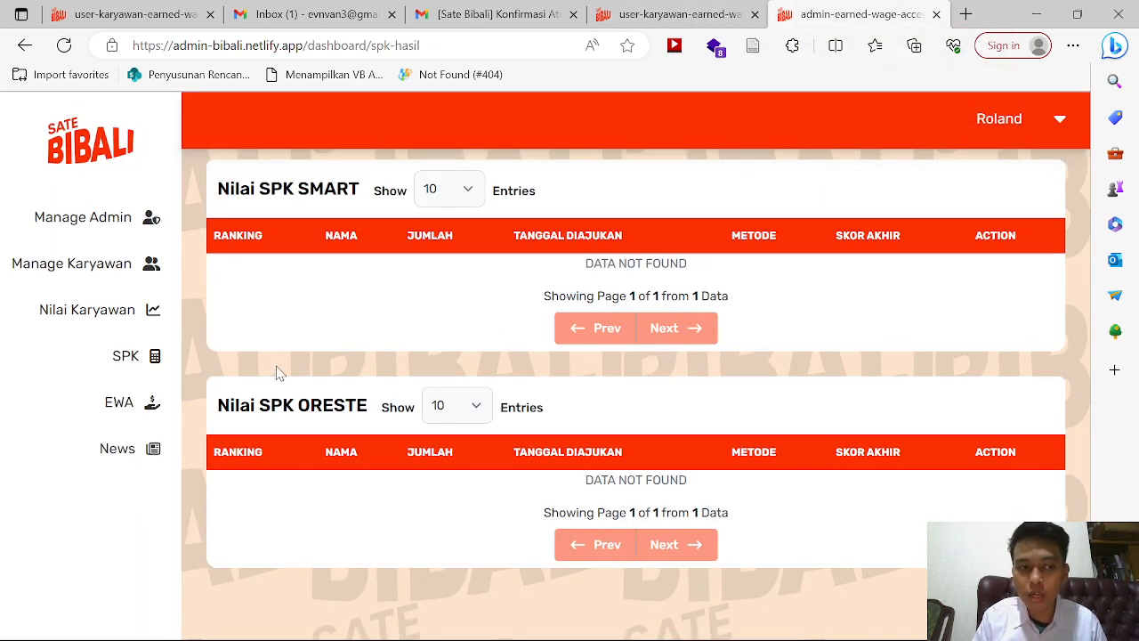
# Step: Review the admin SPK payout list for the renamed employee
pyautogui.click(135, 372)
pyautogui.scroll(-1, 506, 443)
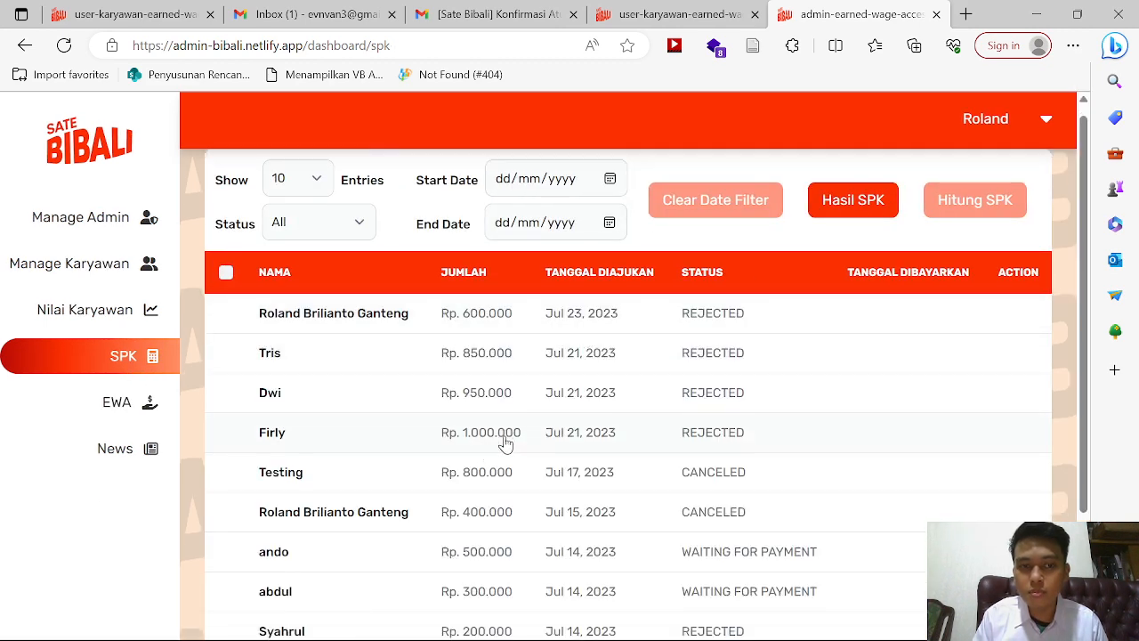
pyautogui.scroll(-2, 505, 443)
pyautogui.scroll(2, 506, 442)
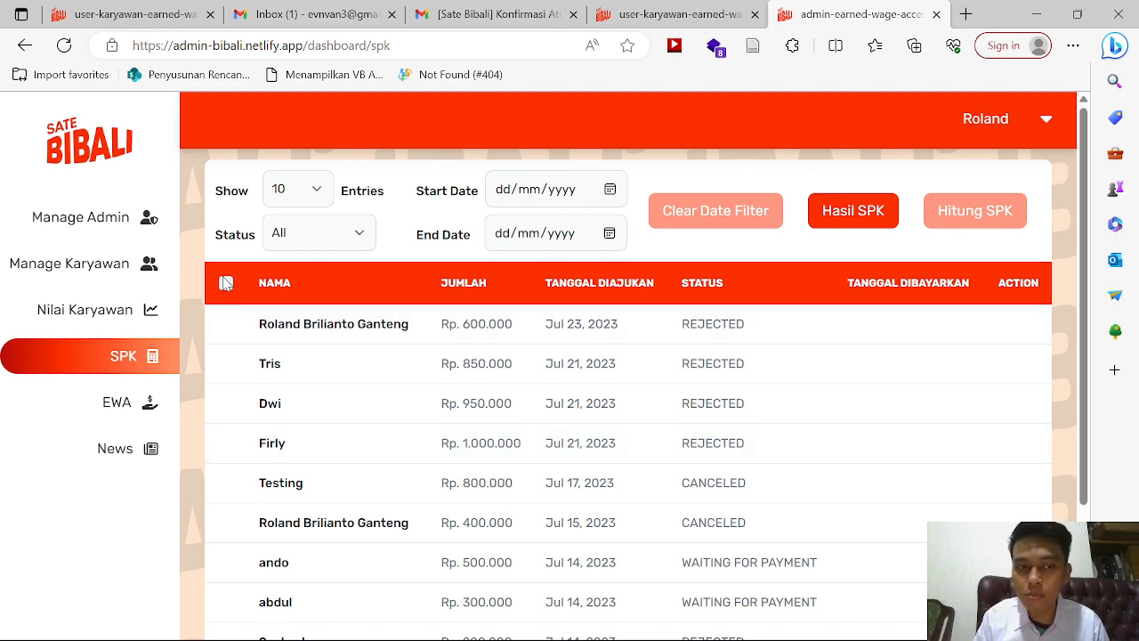
pyautogui.scroll(-2, 322, 368)
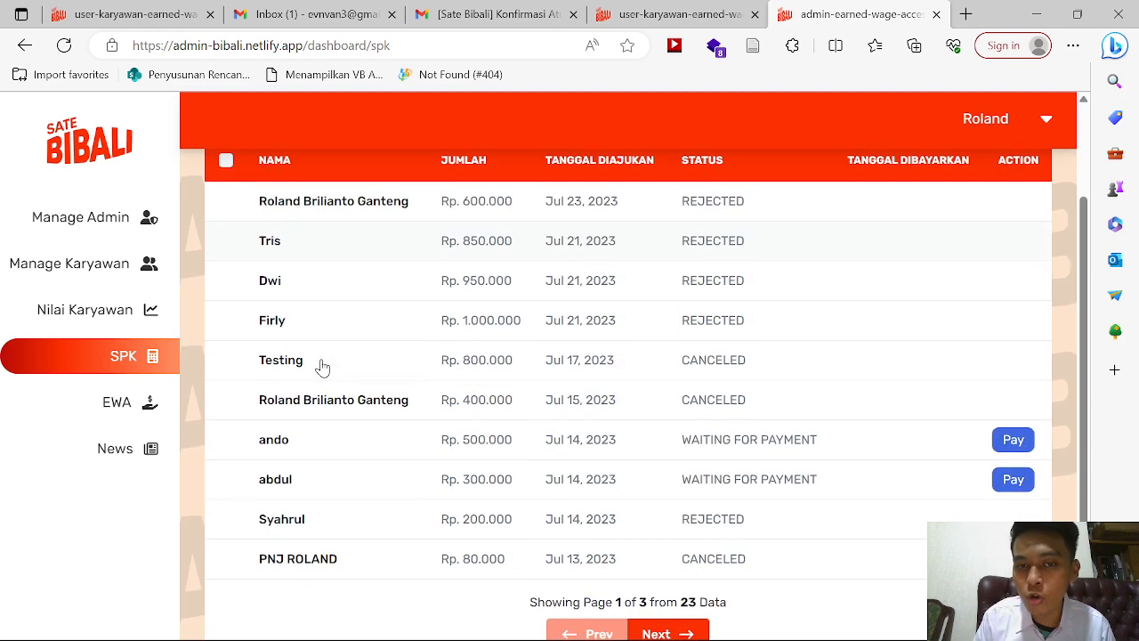
pyautogui.scroll(1, 322, 367)
pyautogui.scroll(1, 323, 367)
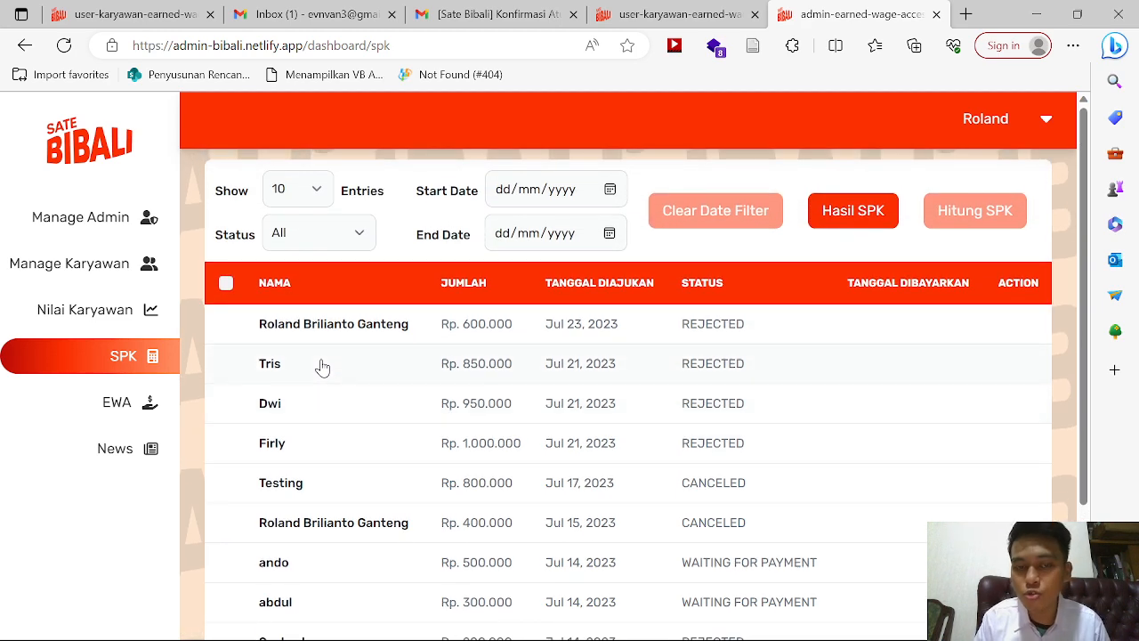
pyautogui.scroll(-2, 322, 367)
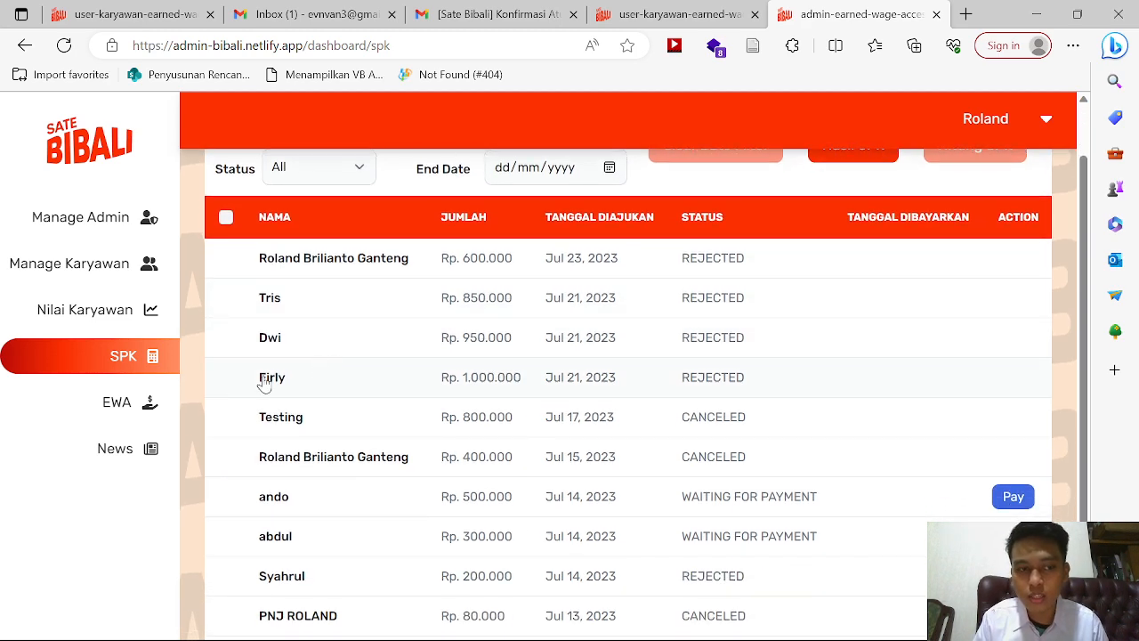
# Step: Check the EWA withdrawal list, then return to the employee's profile page
pyautogui.click(145, 413)
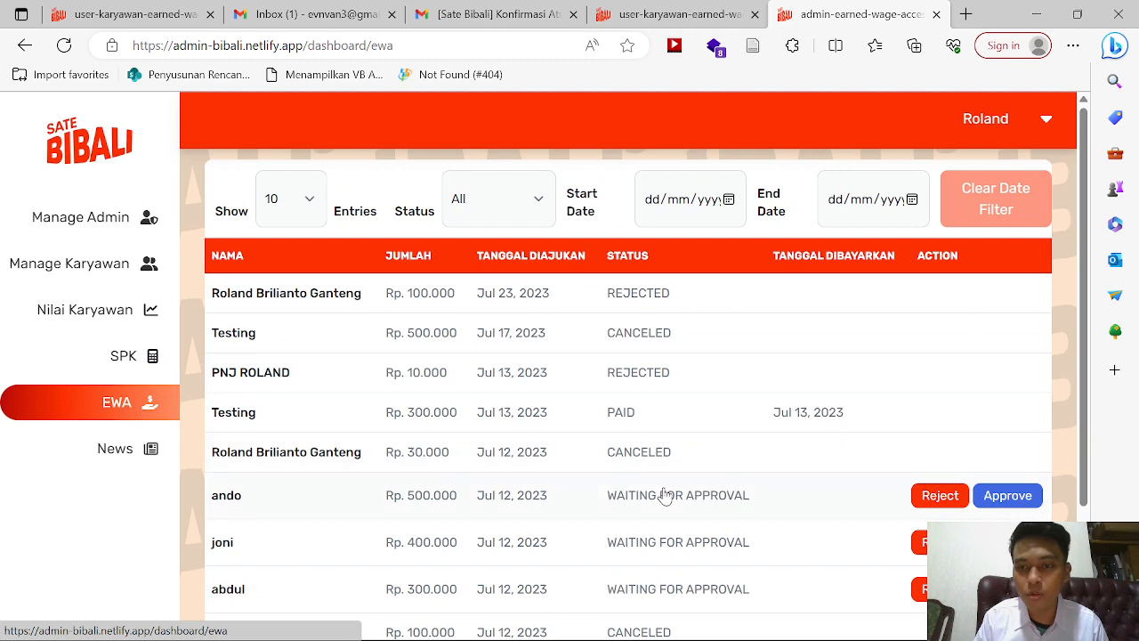
pyautogui.scroll(-4, 663, 495)
pyautogui.scroll(4, 663, 495)
pyautogui.click(677, 15)
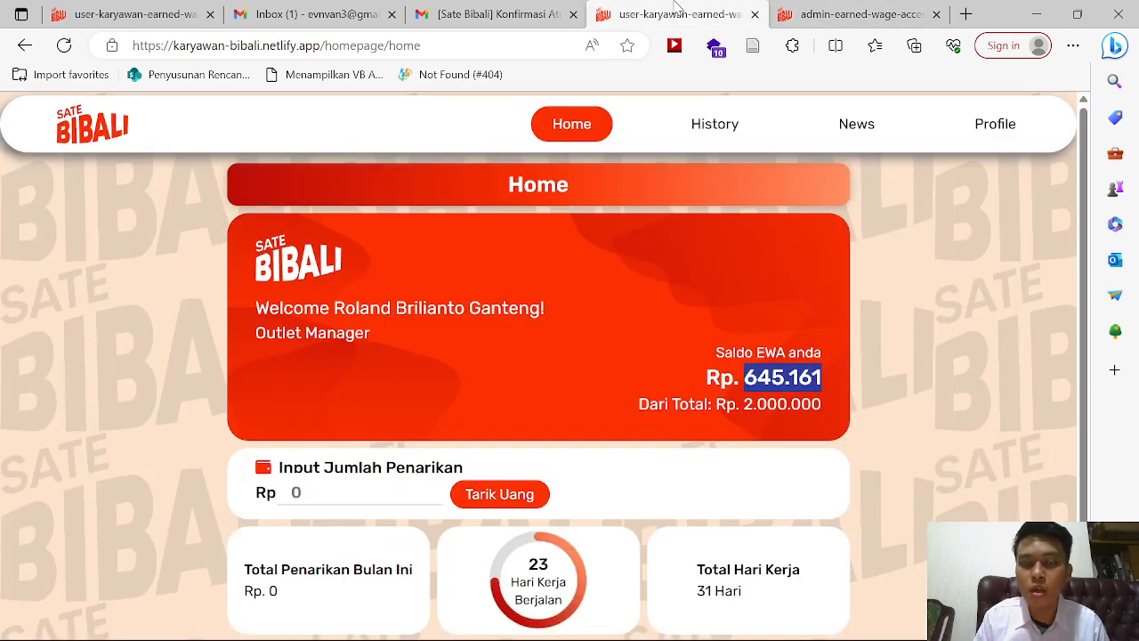
pyautogui.click(1007, 133)
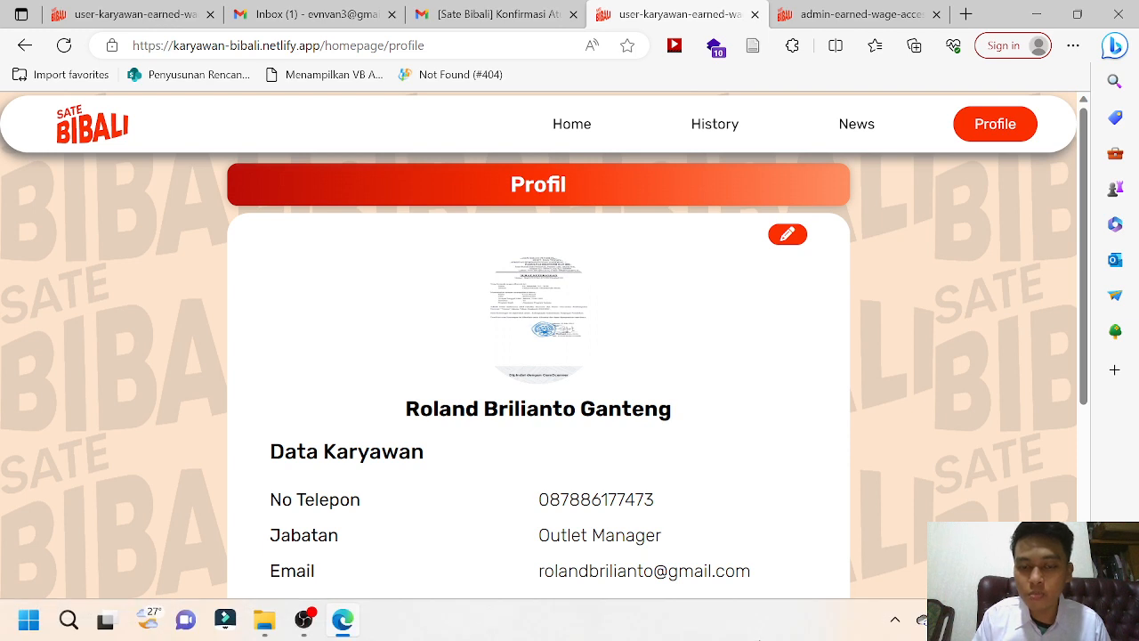